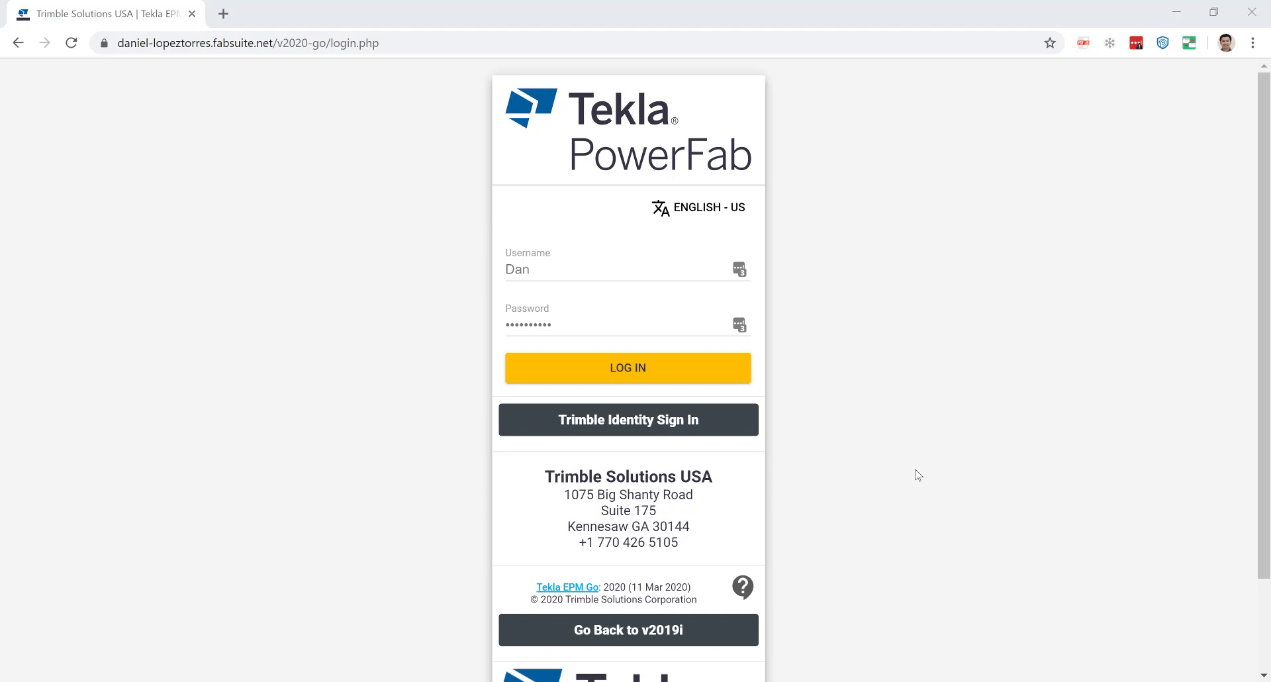
Sign in to Tekla EPM Go with a Trimble Identity account, keeping the session signed in.
{"action": "left_click", "coordinate": [710, 427]}
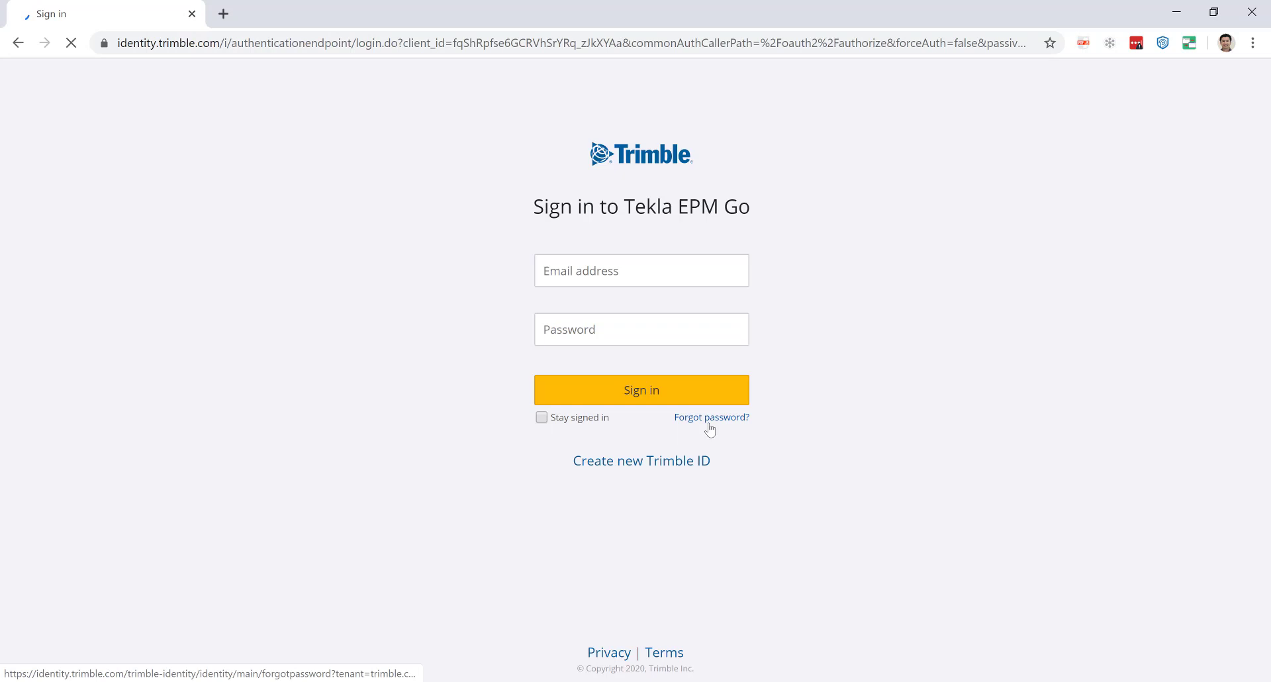
{"action": "left_click", "coordinate": [542, 417]}
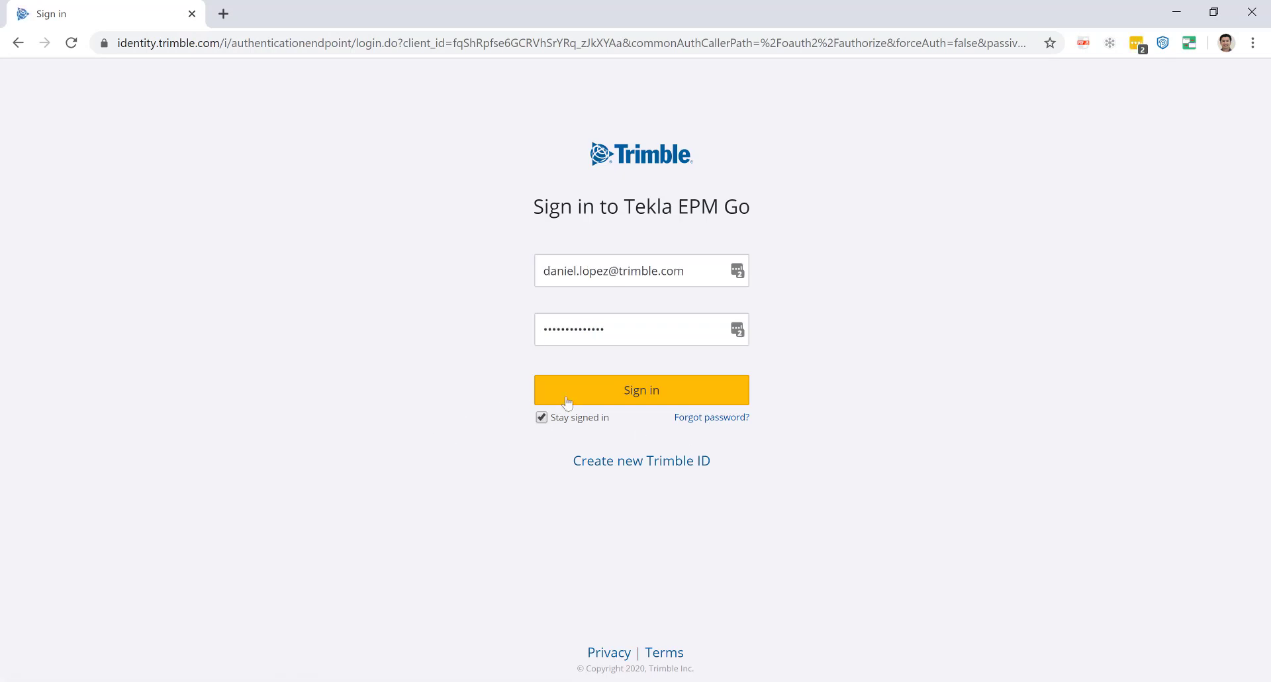
{"action": "left_click", "coordinate": [614, 395]}
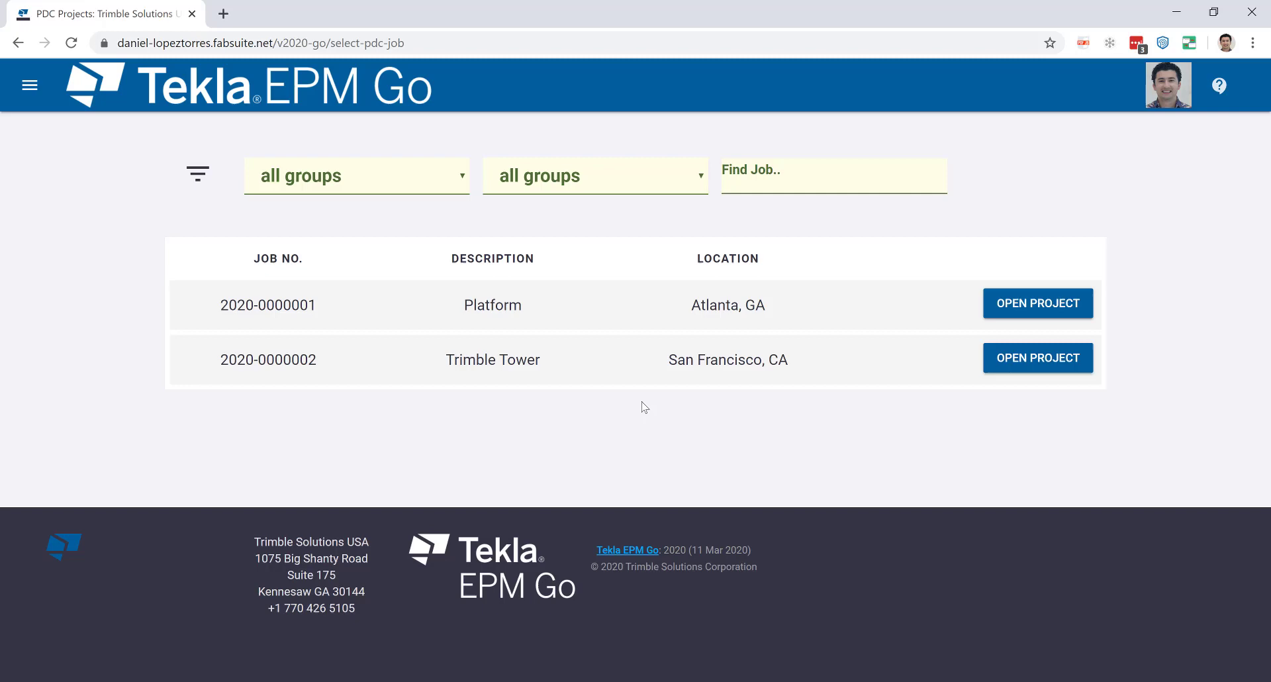
{"action": "left_click", "coordinate": [463, 178]}
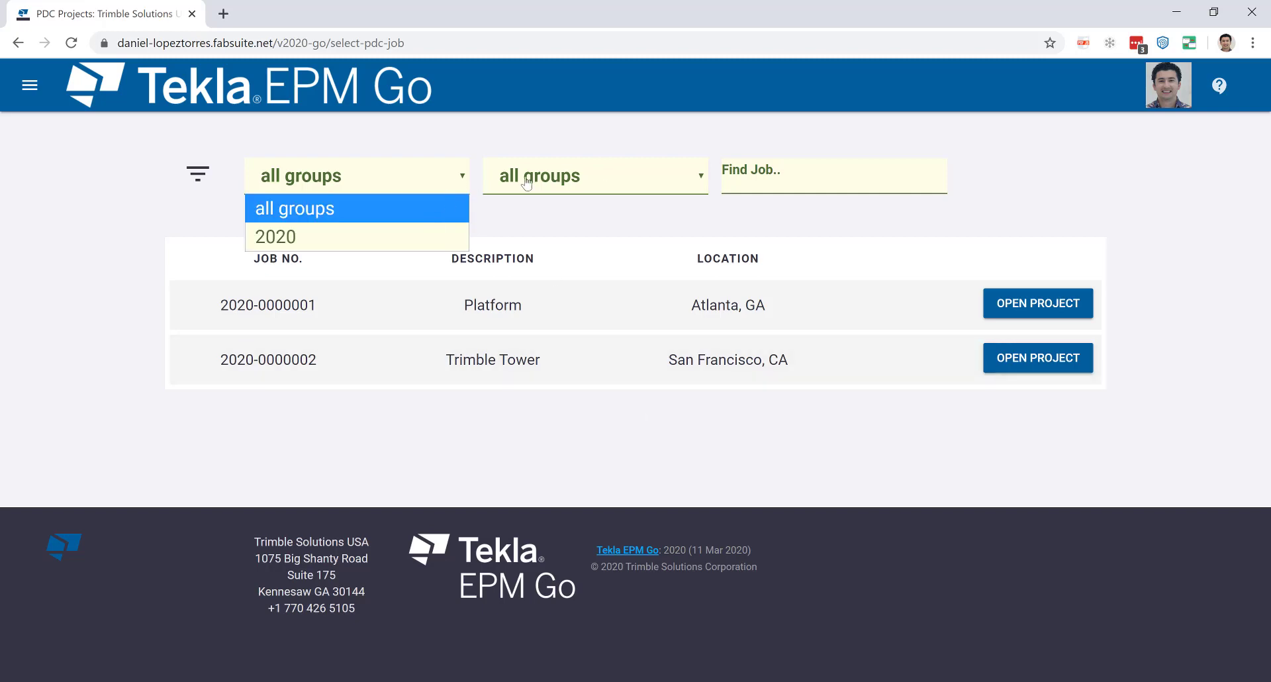
{"action": "left_click", "coordinate": [695, 176]}
{"action": "left_click", "coordinate": [649, 237]}
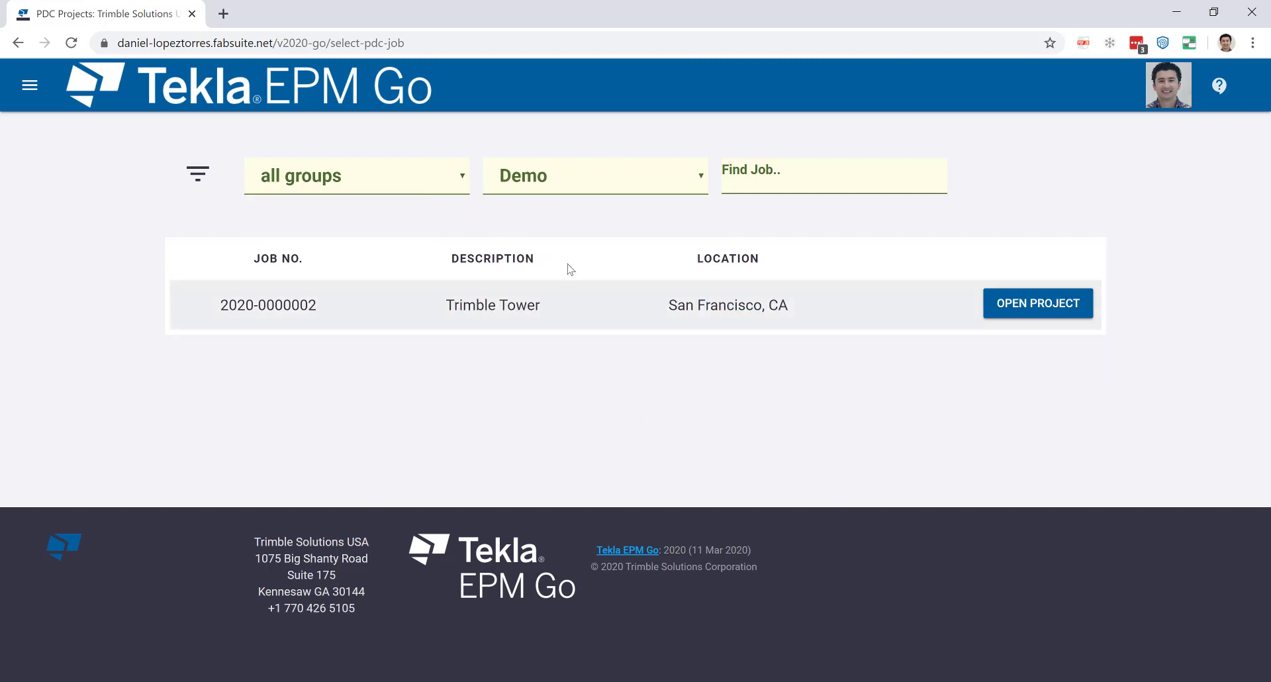
{"action": "left_click", "coordinate": [681, 177]}
{"action": "left_click", "coordinate": [659, 206]}
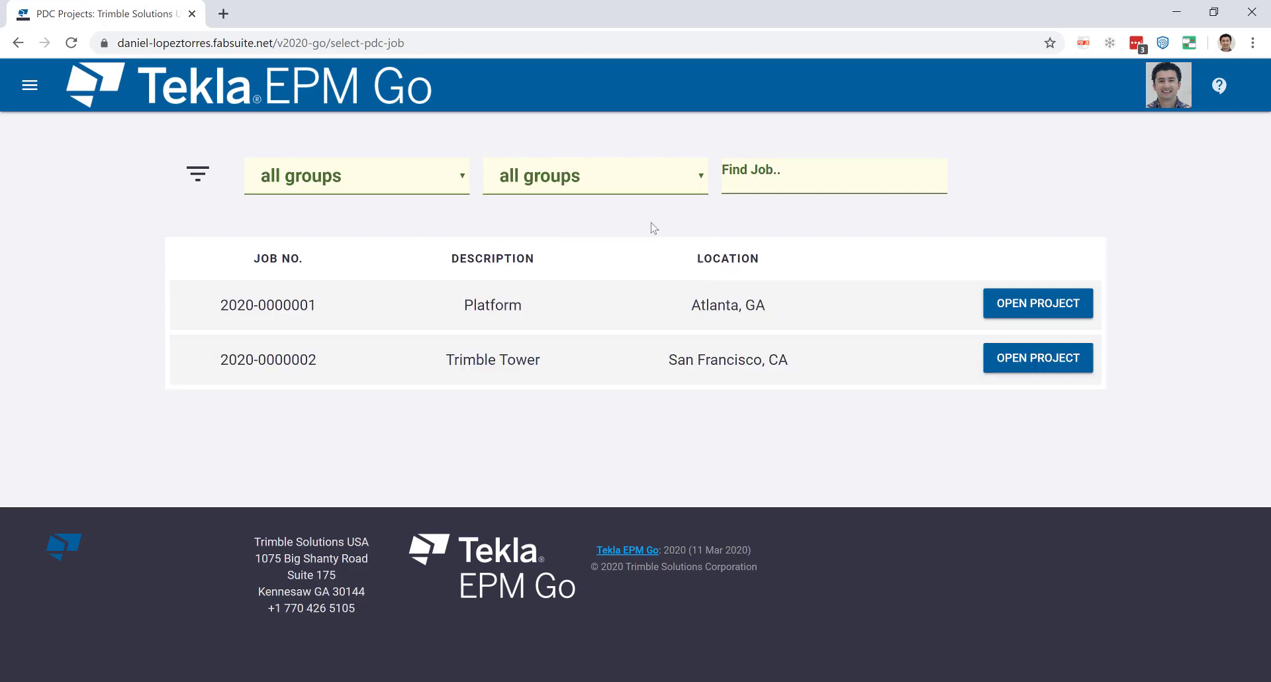
{"action": "left_click", "coordinate": [793, 192]}
{"action": "type", "text": "002"}
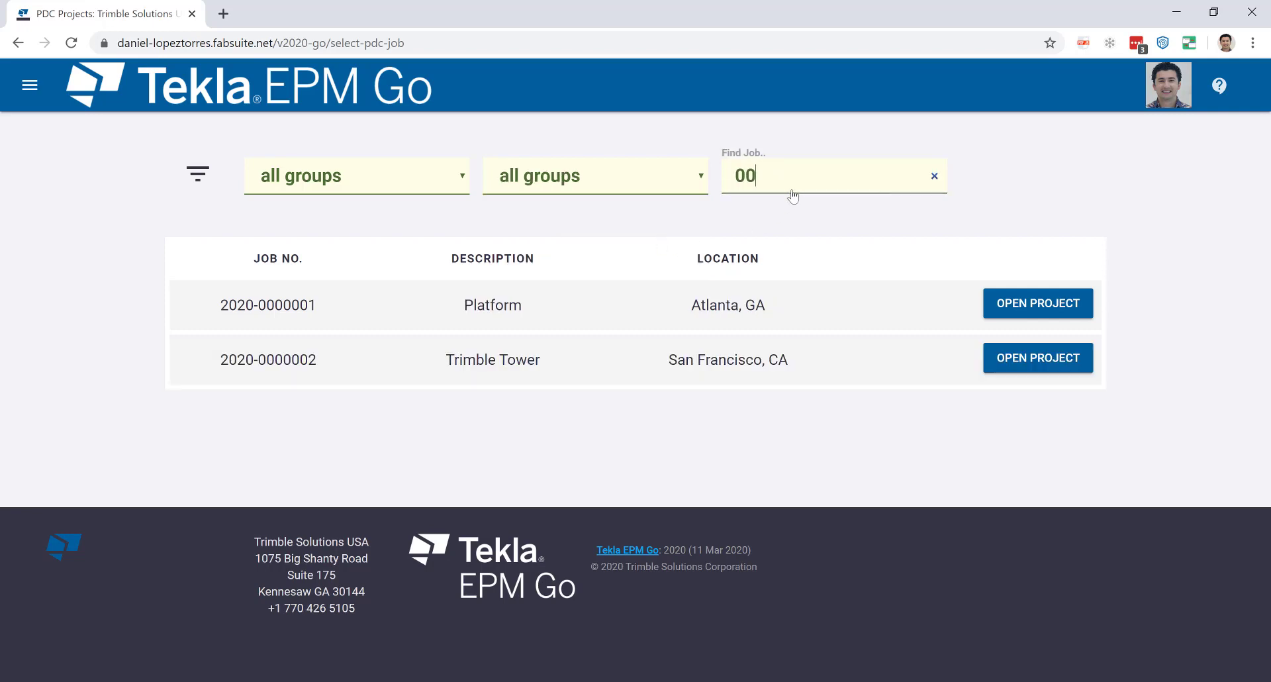
{"action": "key", "text": "BackSpace"}
{"action": "key", "text": "BackSpace"}
{"action": "type", "text": "1"}
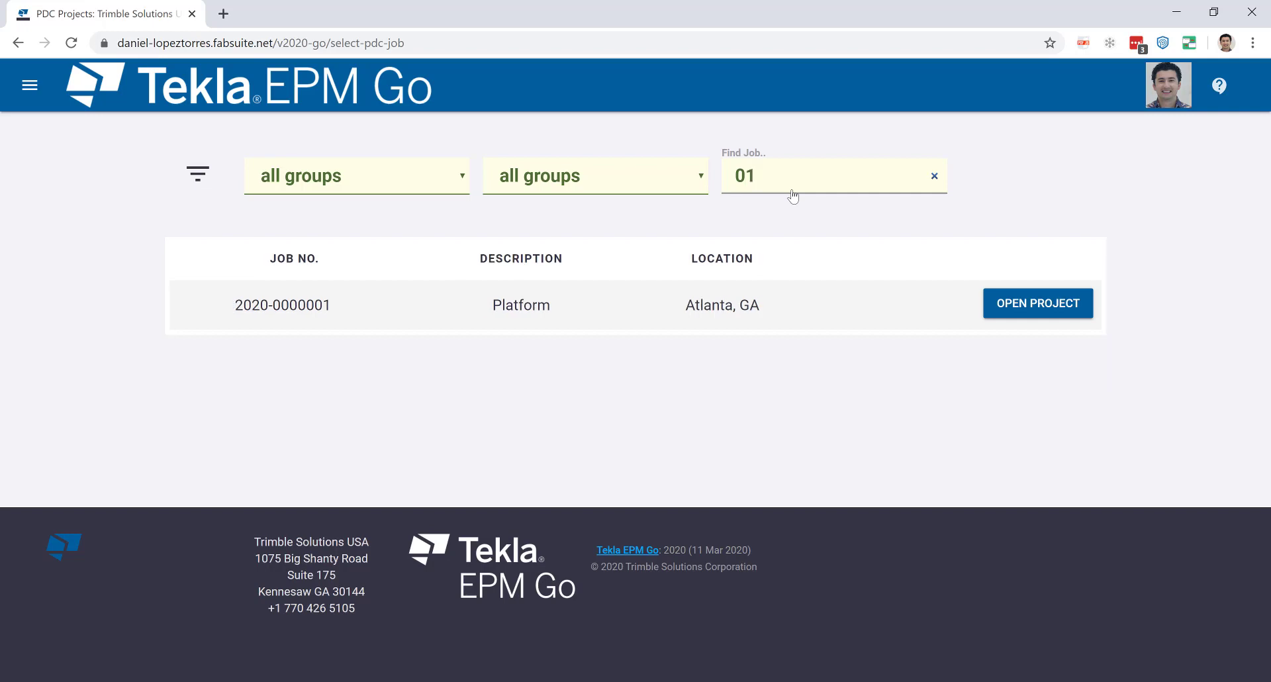
{"action": "key", "text": "BackSpace"}
{"action": "key", "text": "BackSpace"}
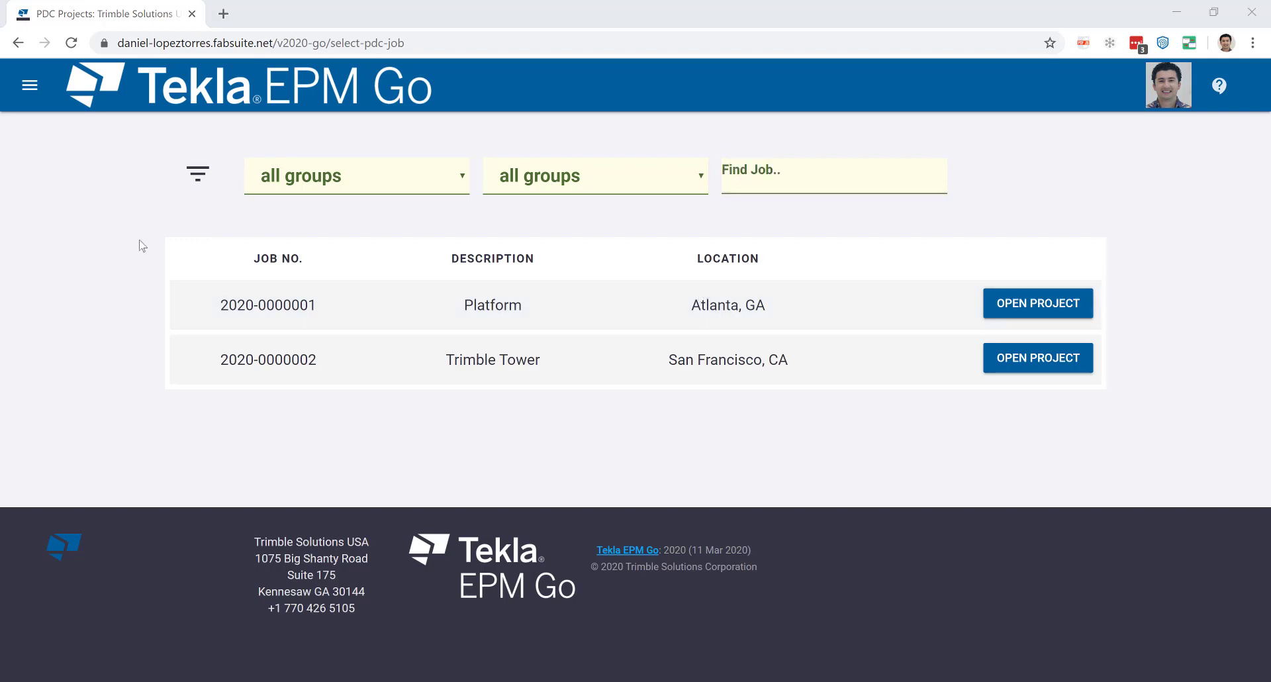
Open General Inspections and try test type General with category AISC.
{"action": "left_click", "coordinate": [29, 85]}
{"action": "left_click", "coordinate": [101, 249]}
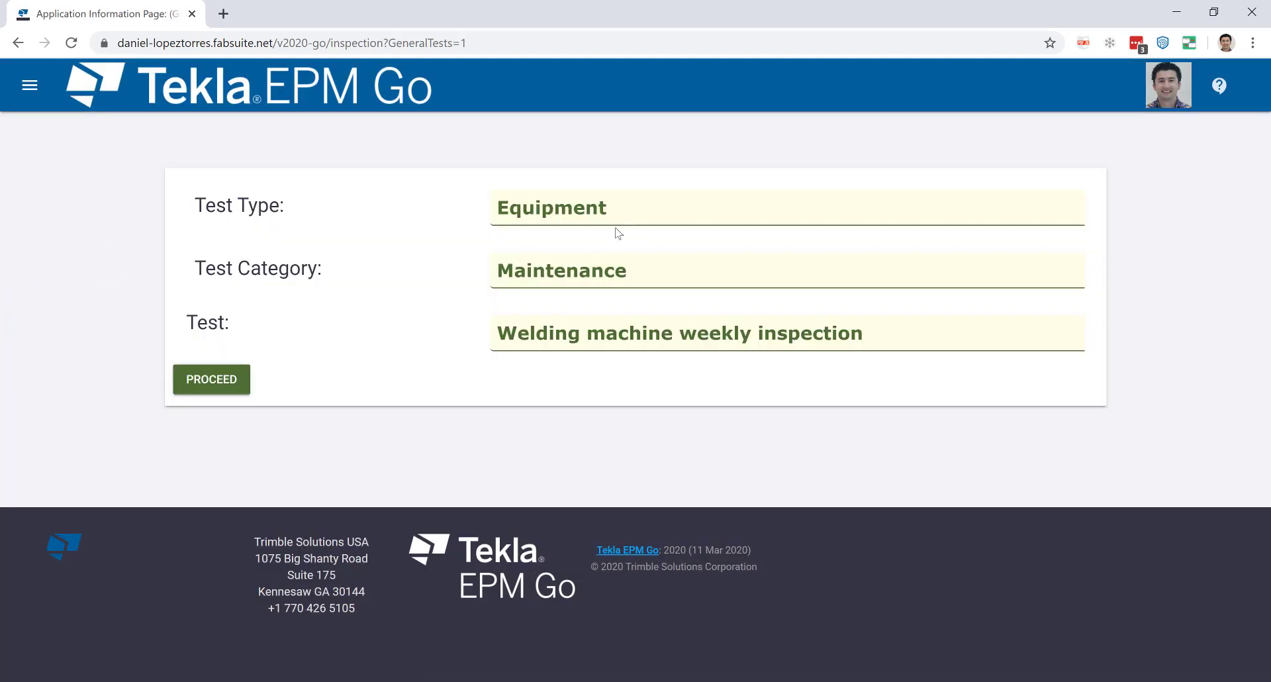
{"action": "left_click", "coordinate": [617, 222]}
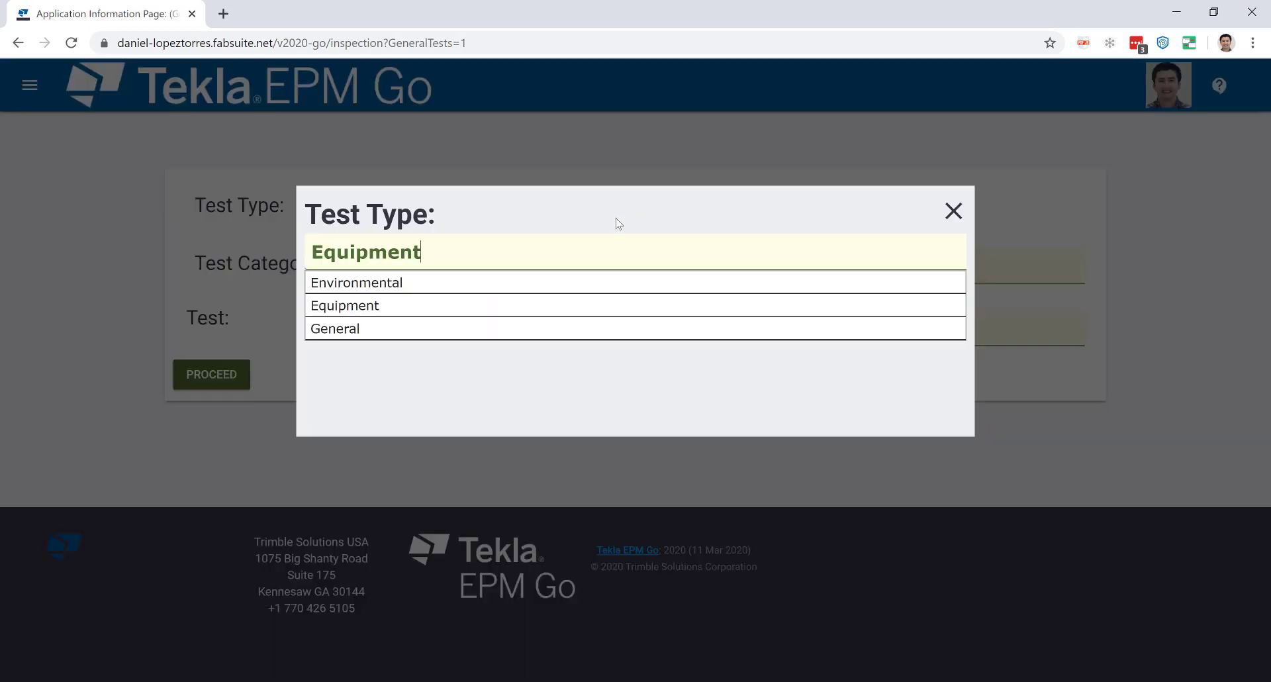
{"action": "left_click", "coordinate": [556, 332]}
{"action": "left_click", "coordinate": [571, 274]}
{"action": "left_click", "coordinate": [568, 291]}
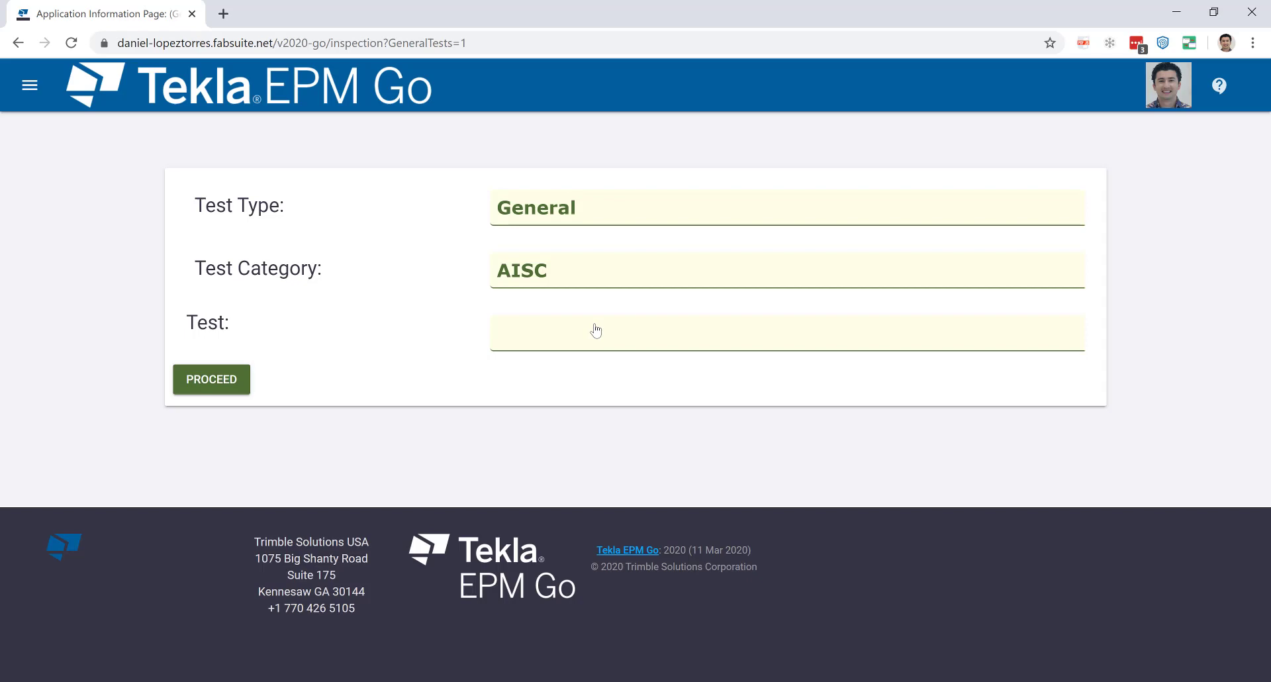
{"action": "left_click", "coordinate": [594, 328]}
{"action": "left_click", "coordinate": [1130, 308]}
Try test type Environmental with category Maintenance, then switch back to General.
{"action": "left_click", "coordinate": [596, 213]}
{"action": "left_click", "coordinate": [550, 283]}
{"action": "left_click", "coordinate": [622, 289]}
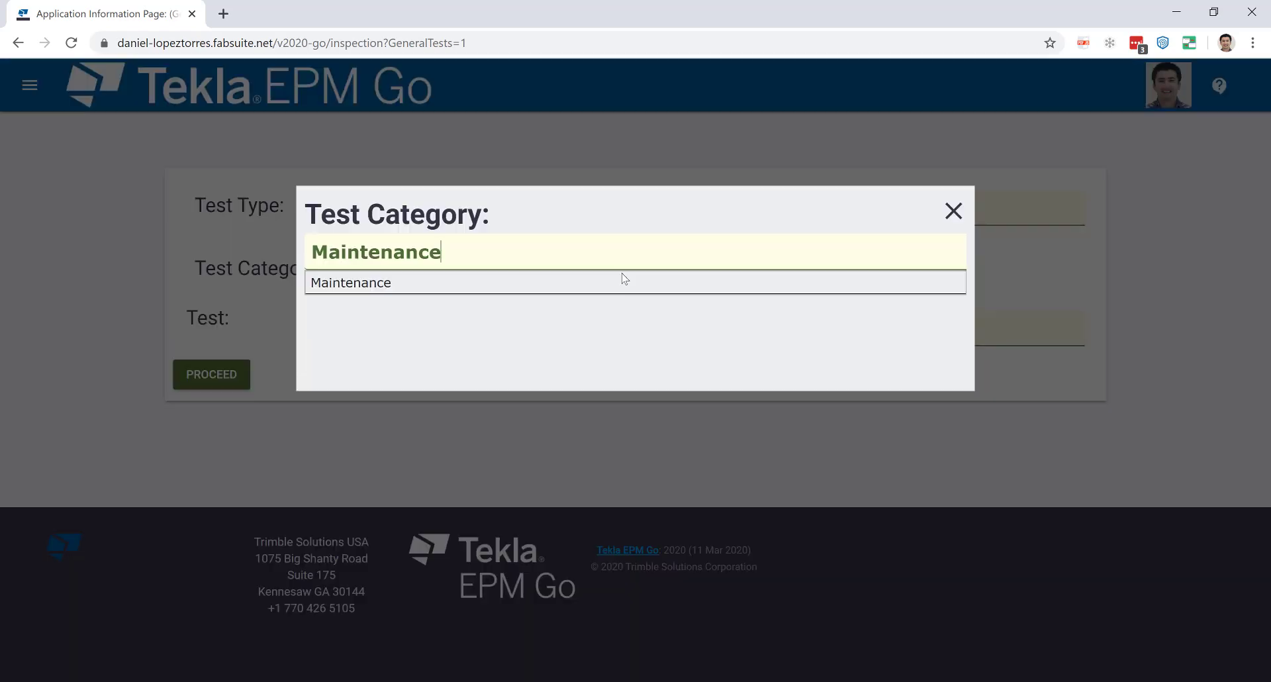
{"action": "left_click", "coordinate": [622, 281]}
{"action": "left_click", "coordinate": [684, 331]}
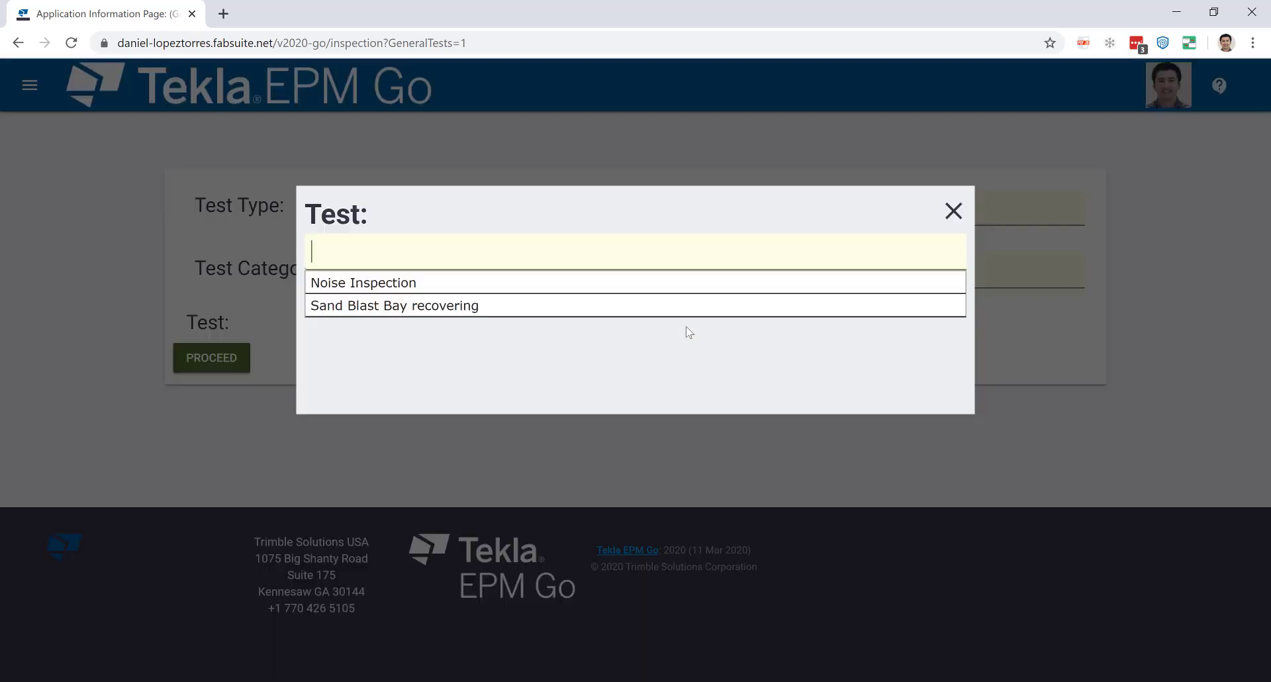
{"action": "left_click", "coordinate": [1155, 346]}
{"action": "left_click", "coordinate": [786, 205]}
{"action": "left_click", "coordinate": [459, 335]}
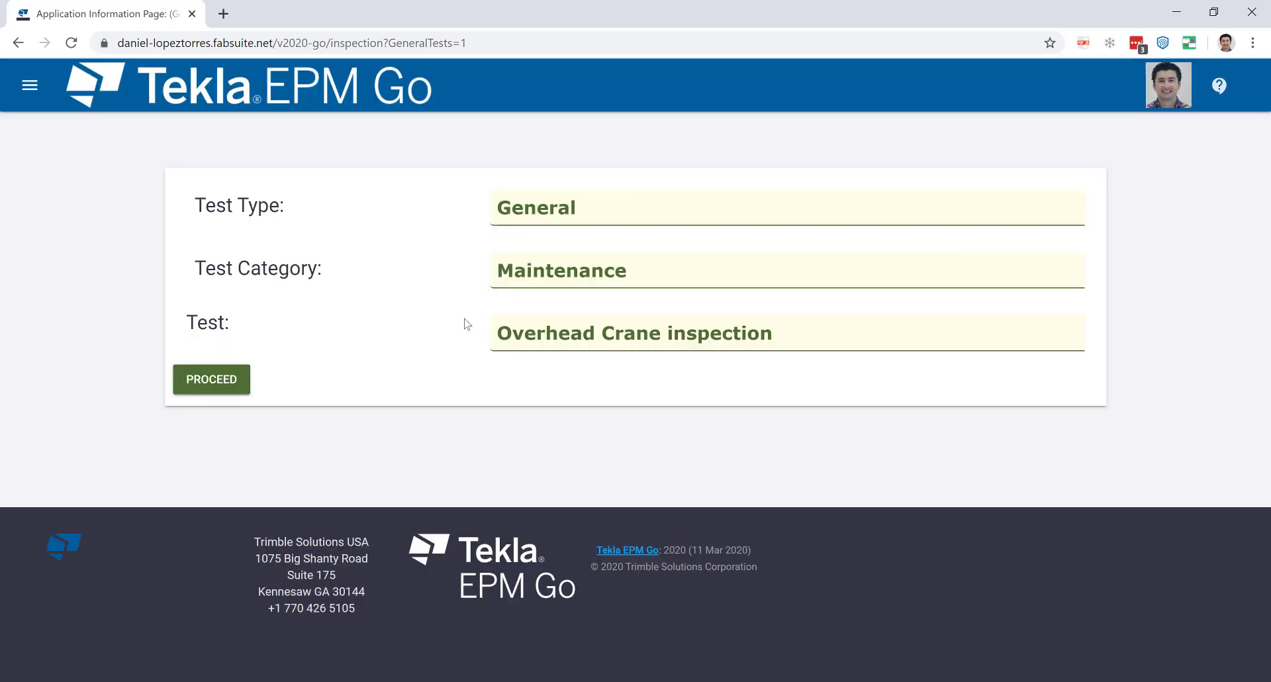
Set test type Equipment, choose Welding machine weekly inspection, and proceed to its records.
{"action": "left_click", "coordinate": [529, 225]}
{"action": "left_click", "coordinate": [527, 306]}
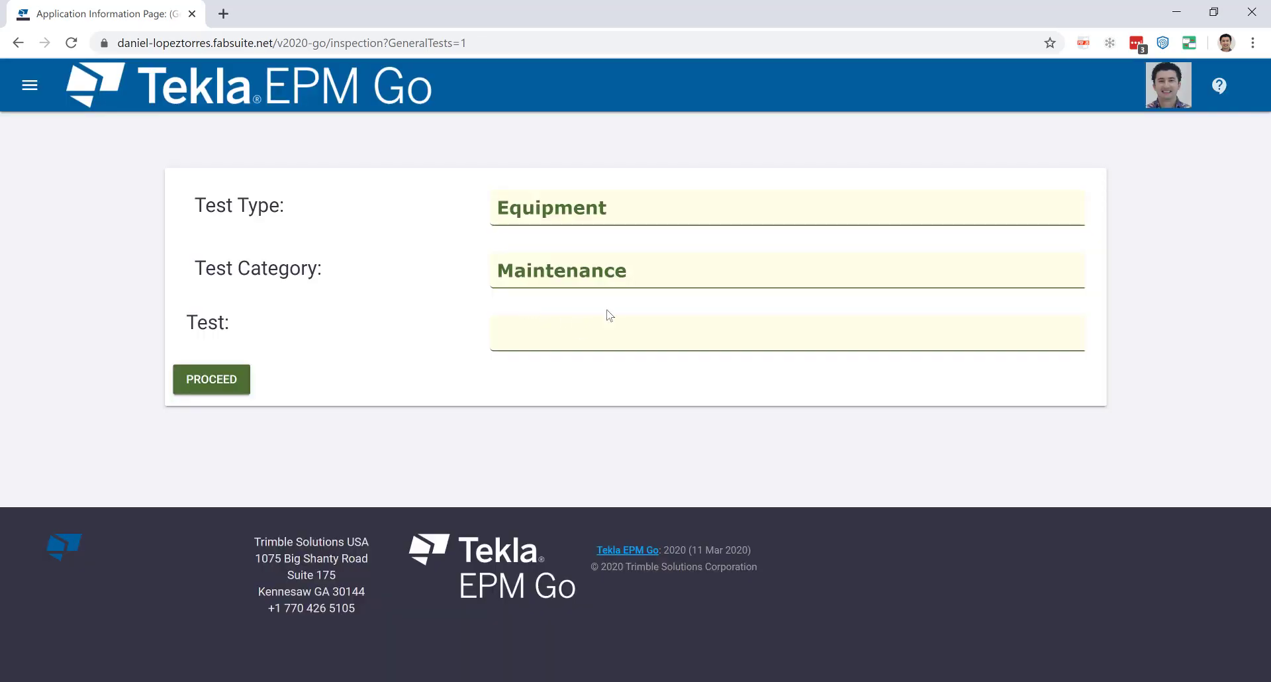
{"action": "left_click", "coordinate": [623, 348]}
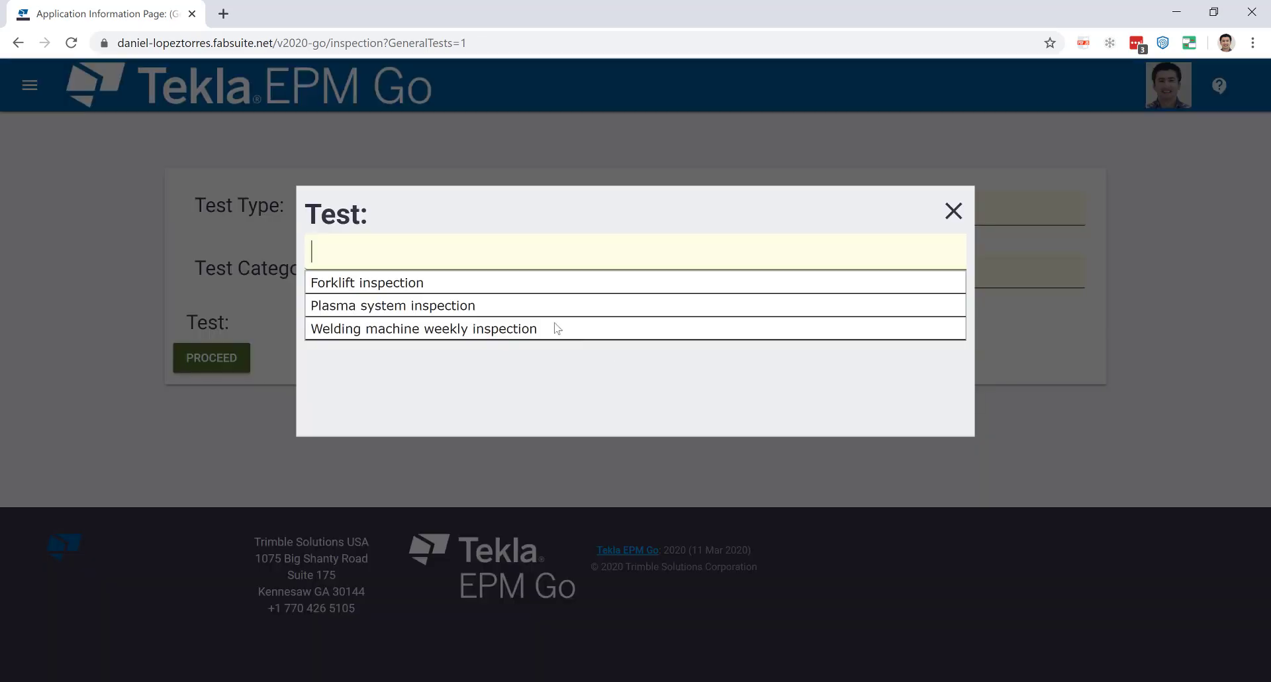
{"action": "left_click", "coordinate": [520, 331]}
{"action": "left_click", "coordinate": [226, 388]}
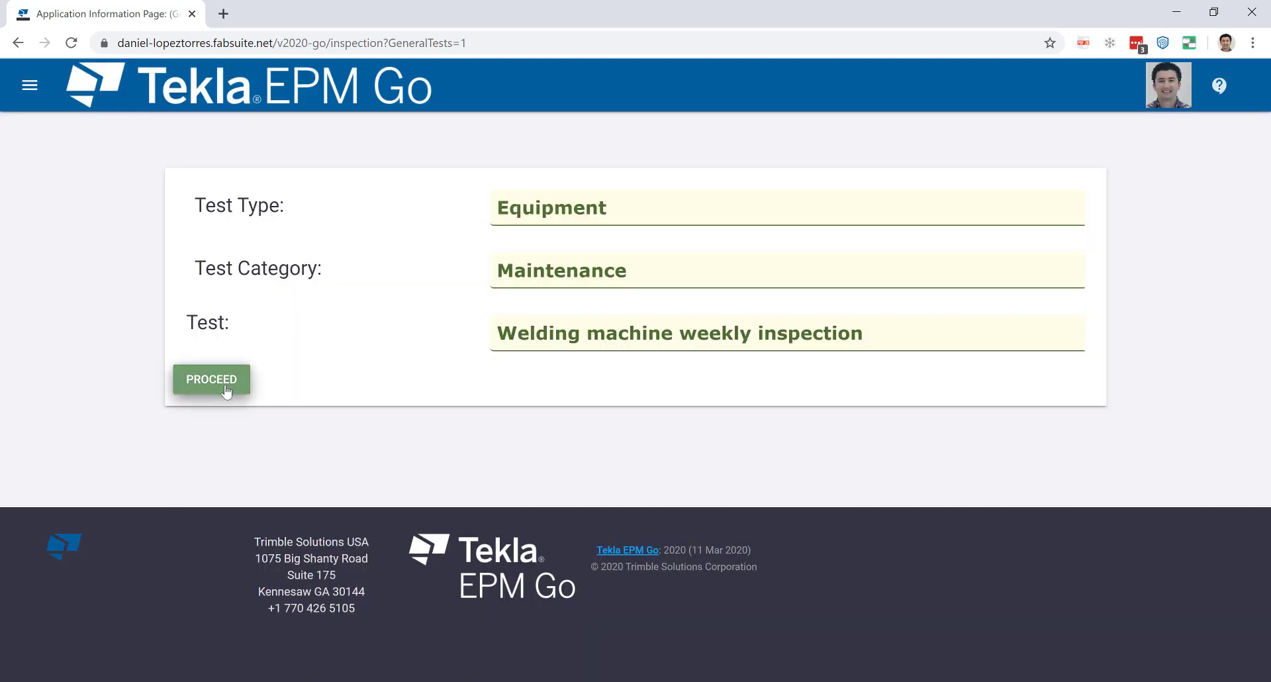
{"action": "left_click", "coordinate": [177, 554]}
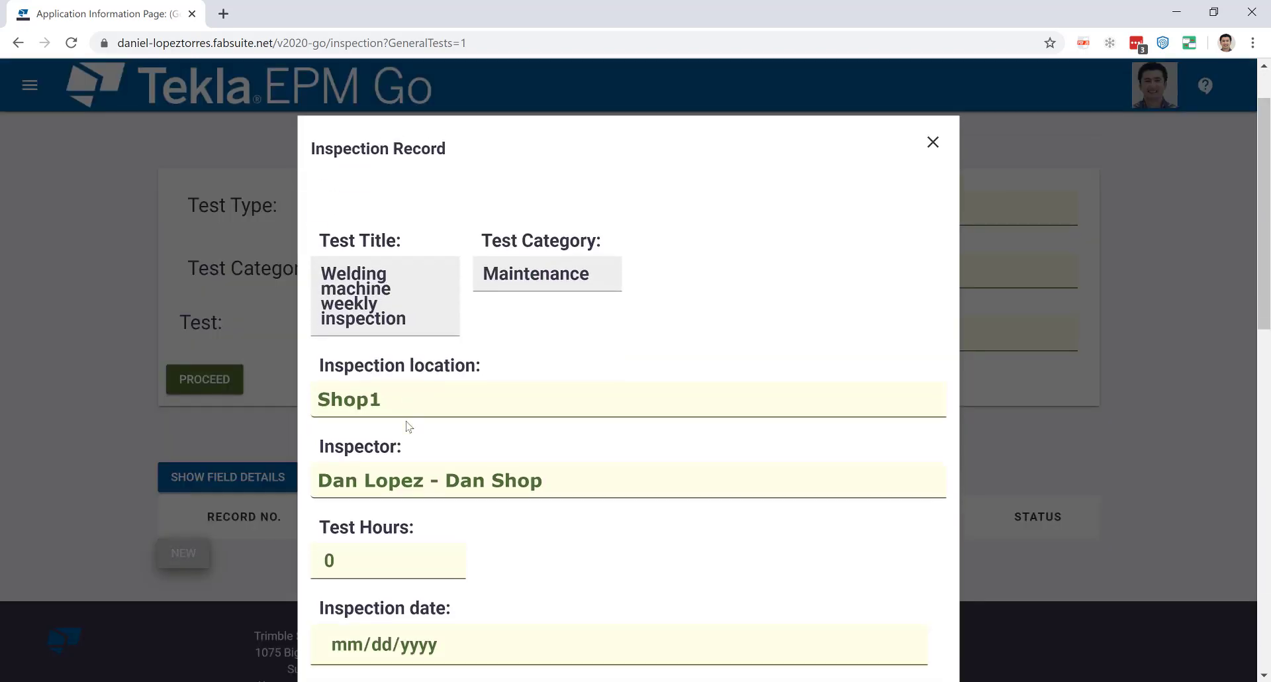
{"action": "scroll", "coordinate": [406, 426], "scroll_direction": "down", "scroll_amount": 2}
{"action": "scroll", "coordinate": [445, 361], "scroll_direction": "down", "scroll_amount": 2}
{"action": "scroll", "coordinate": [445, 361], "scroll_direction": "down", "scroll_amount": 2}
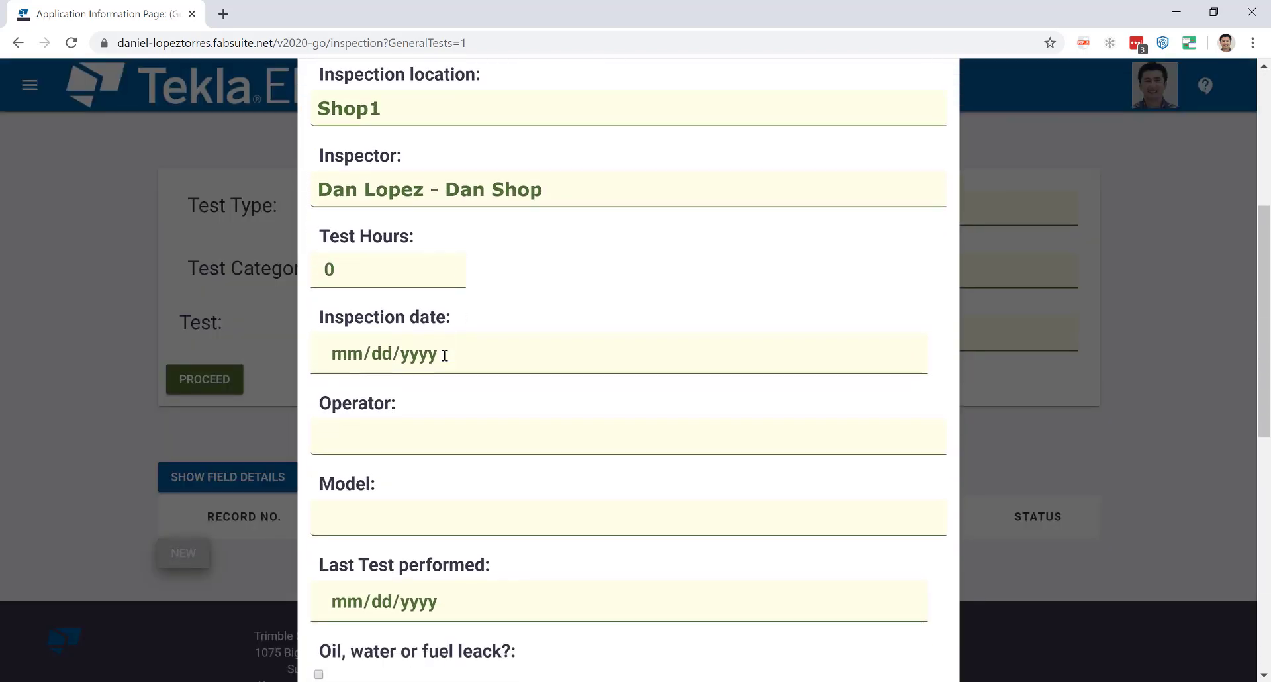
{"action": "scroll", "coordinate": [442, 244], "scroll_direction": "down", "scroll_amount": 2}
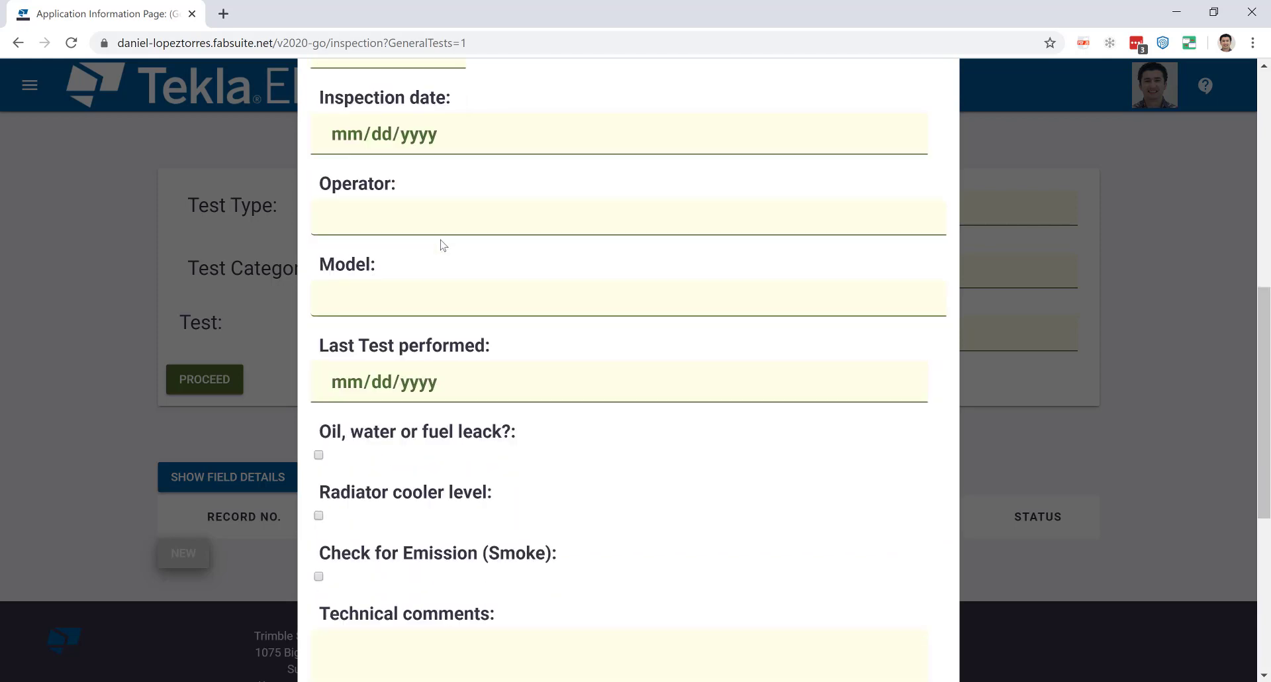
{"action": "scroll", "coordinate": [437, 371], "scroll_direction": "down", "scroll_amount": 1}
{"action": "scroll", "coordinate": [471, 395], "scroll_direction": "down", "scroll_amount": 5}
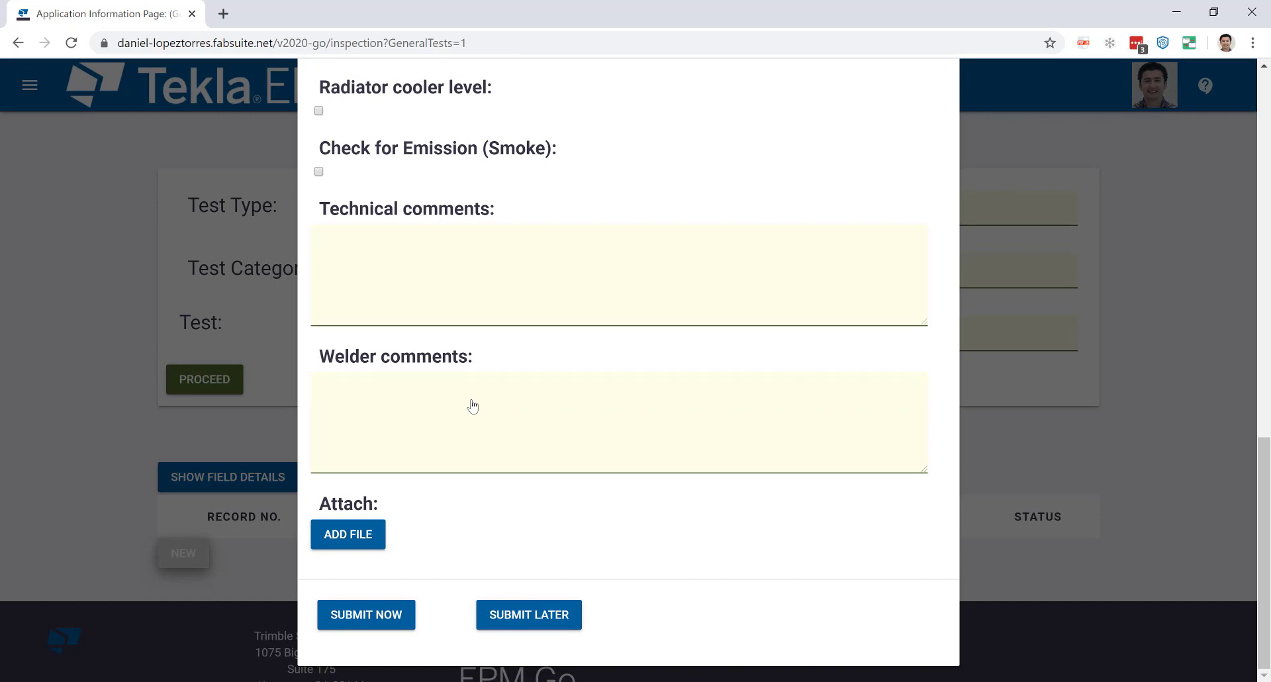
{"action": "scroll", "coordinate": [485, 402], "scroll_direction": "up", "scroll_amount": 12}
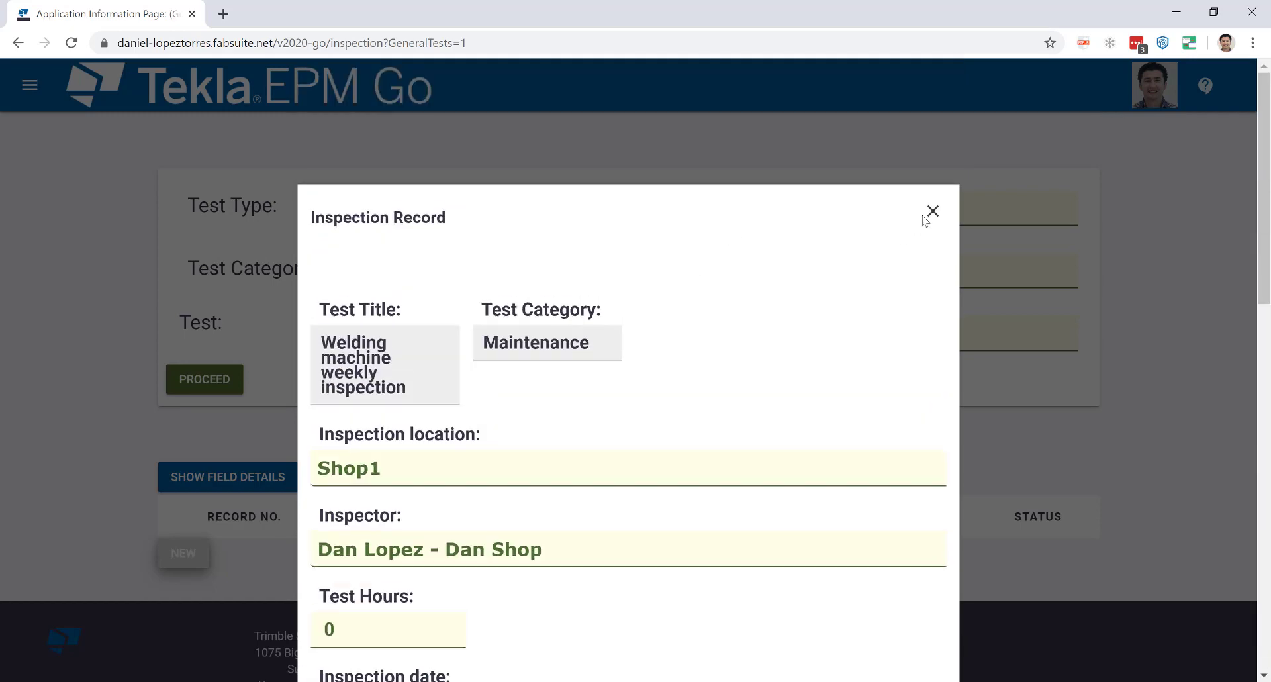
{"action": "left_click", "coordinate": [932, 211]}
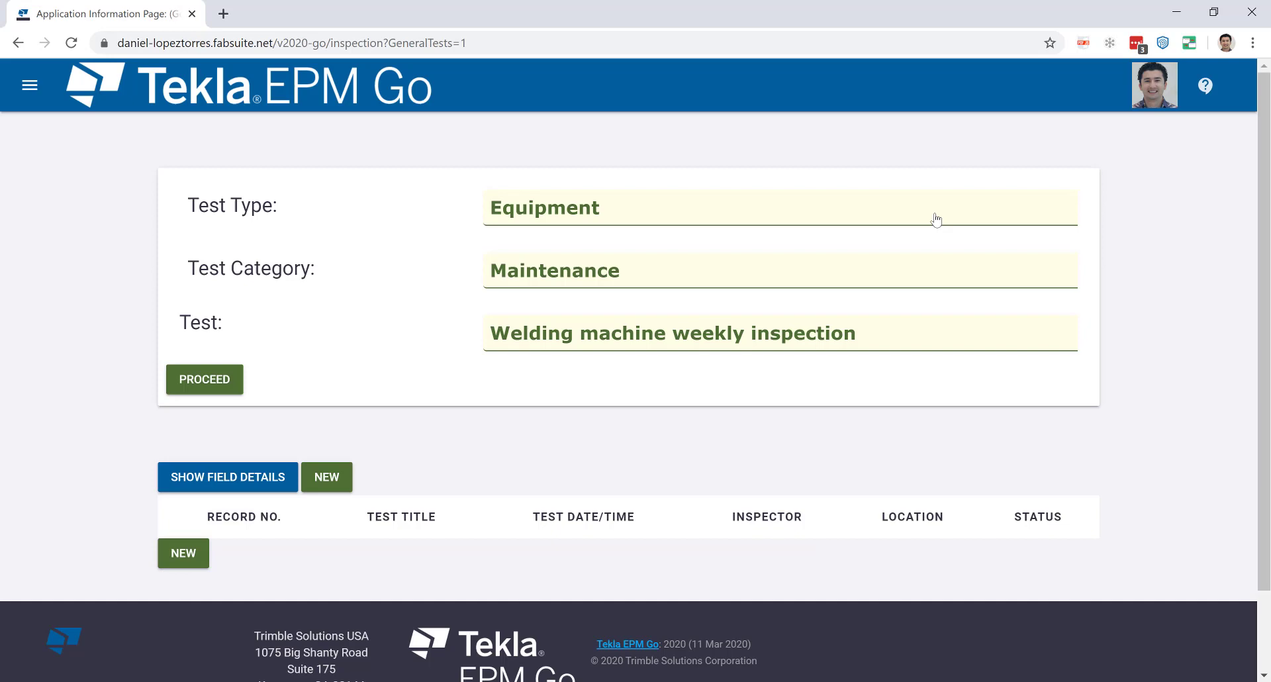
Open Time Tracking and review the Platform Fabrication » Cut entry, glancing at the Station list.
{"action": "left_click", "coordinate": [44, 92]}
{"action": "left_click", "coordinate": [96, 287]}
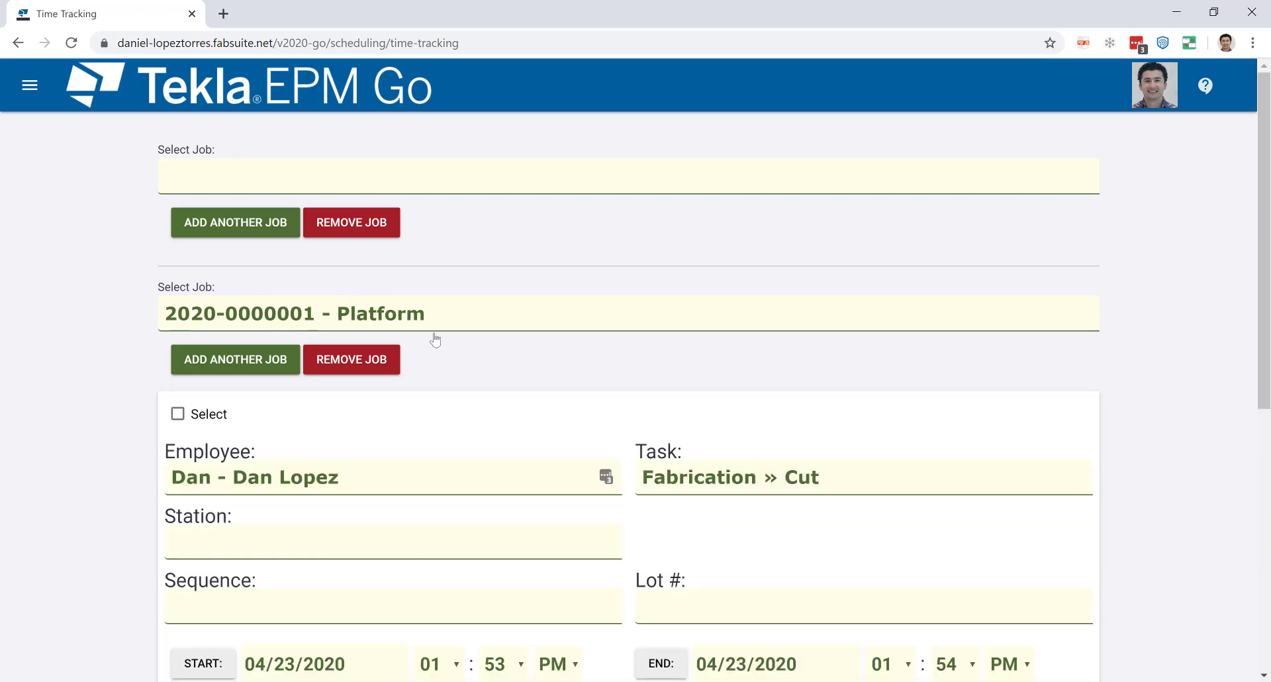
{"action": "scroll", "coordinate": [435, 344], "scroll_direction": "down", "scroll_amount": 2}
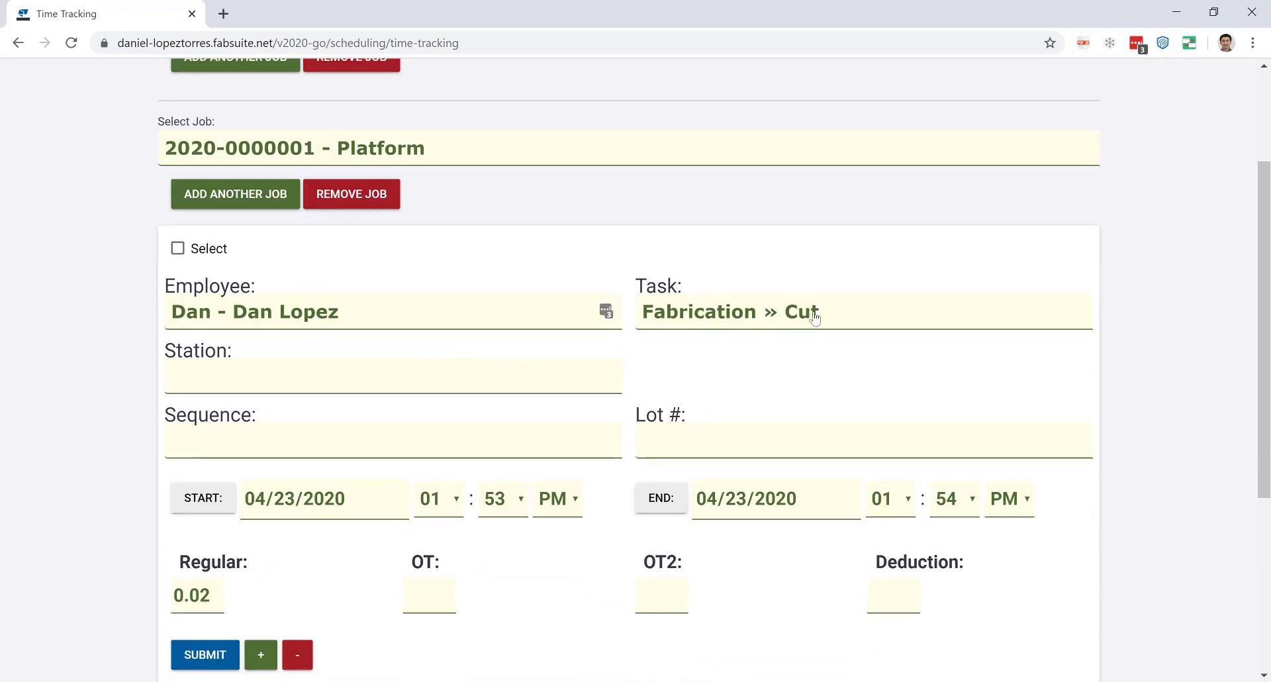
{"action": "left_click", "coordinate": [576, 382]}
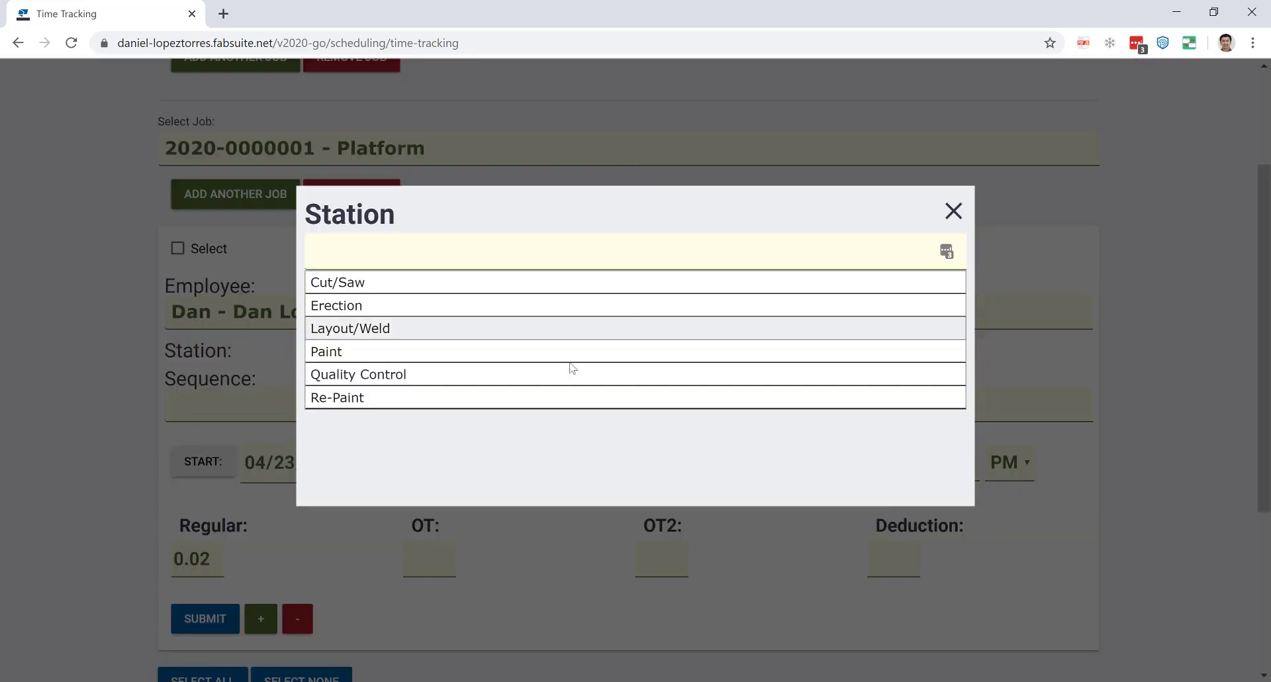
{"action": "left_click", "coordinate": [953, 211]}
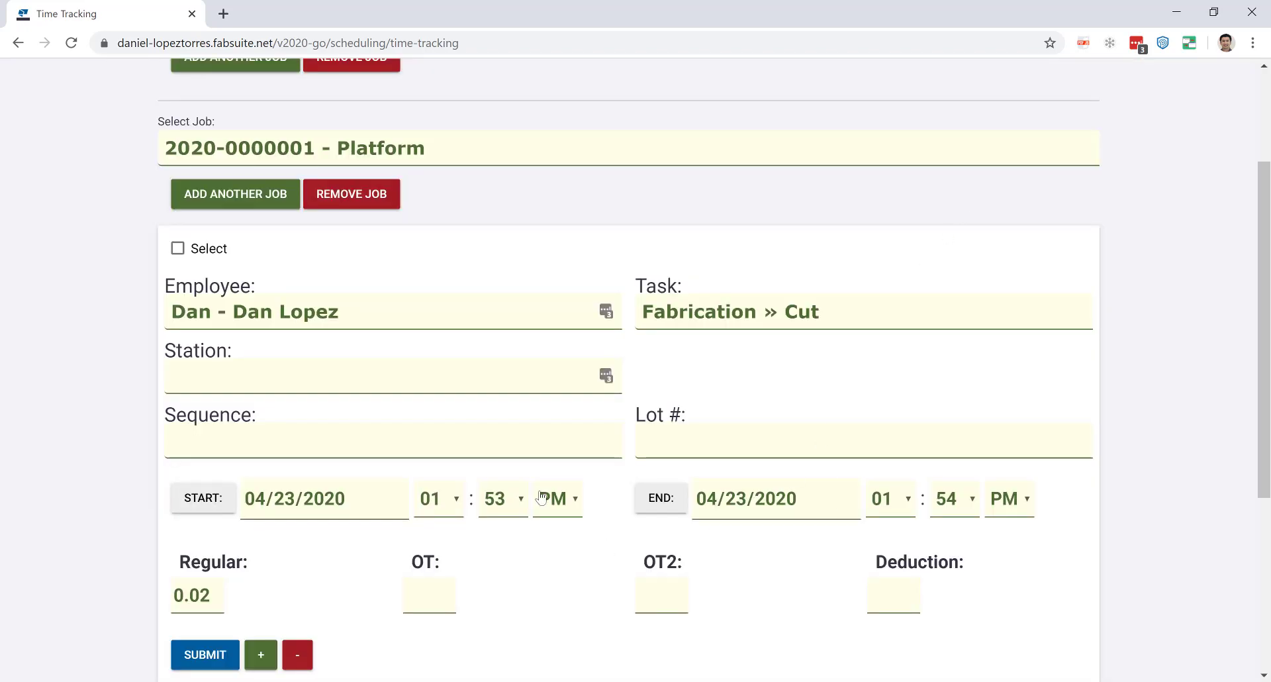
{"action": "scroll", "coordinate": [541, 498], "scroll_direction": "down", "scroll_amount": 1}
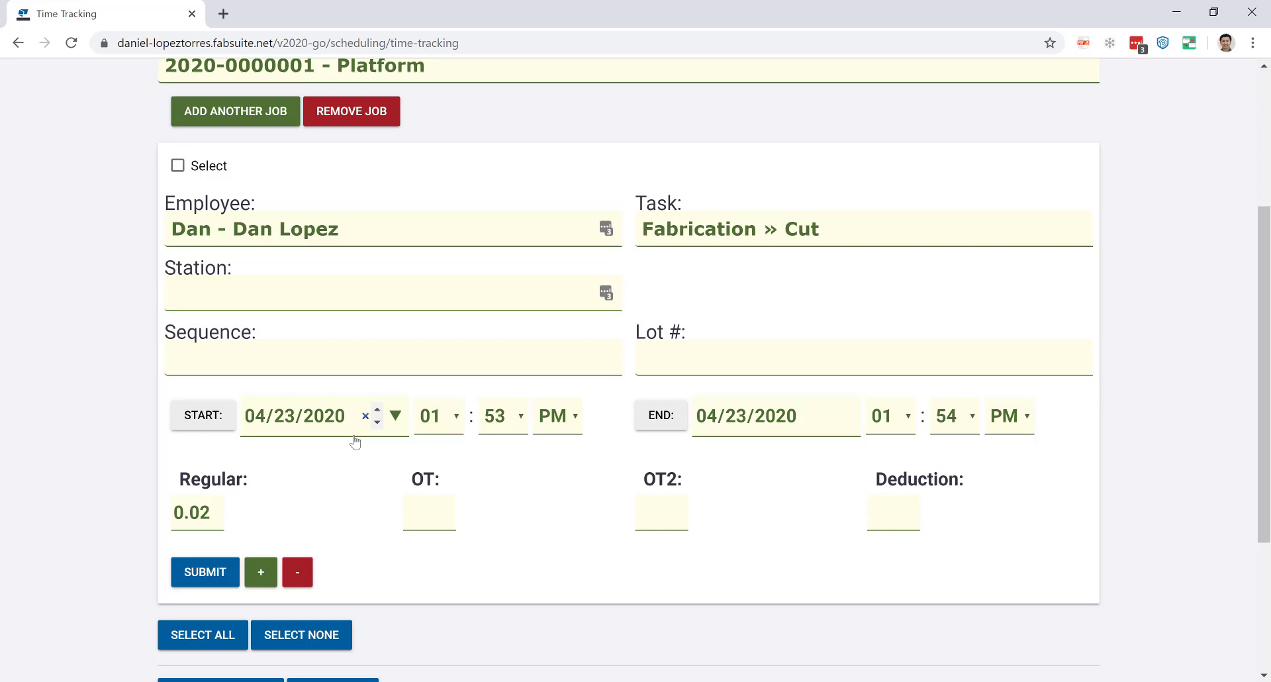
{"action": "scroll", "coordinate": [371, 484], "scroll_direction": "down", "scroll_amount": 2}
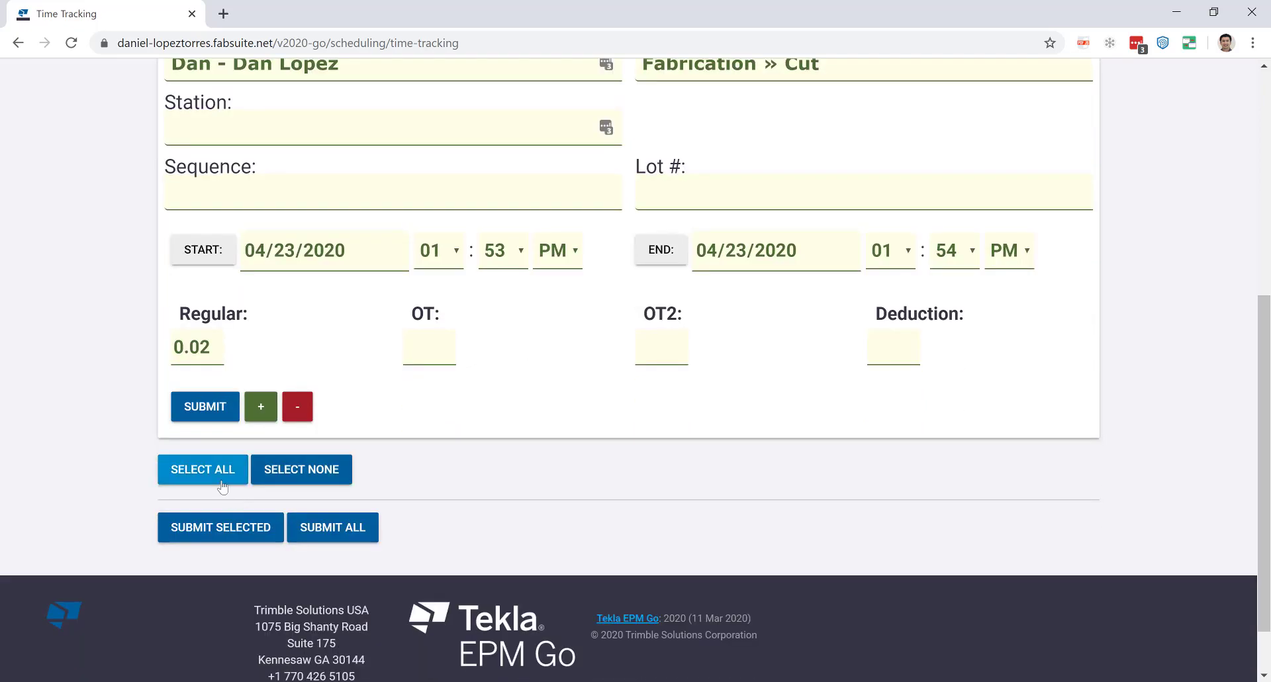
{"action": "left_click", "coordinate": [261, 406]}
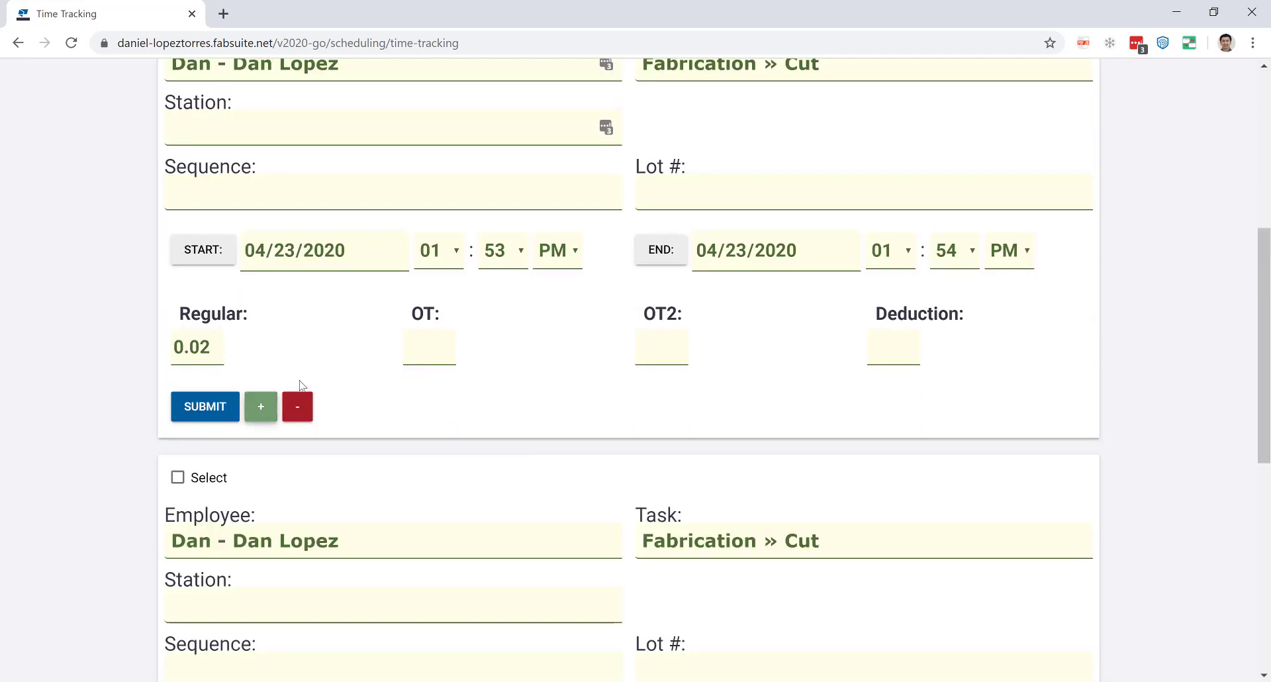
{"action": "scroll", "coordinate": [311, 388], "scroll_direction": "down", "scroll_amount": 3}
{"action": "left_click", "coordinate": [344, 288]}
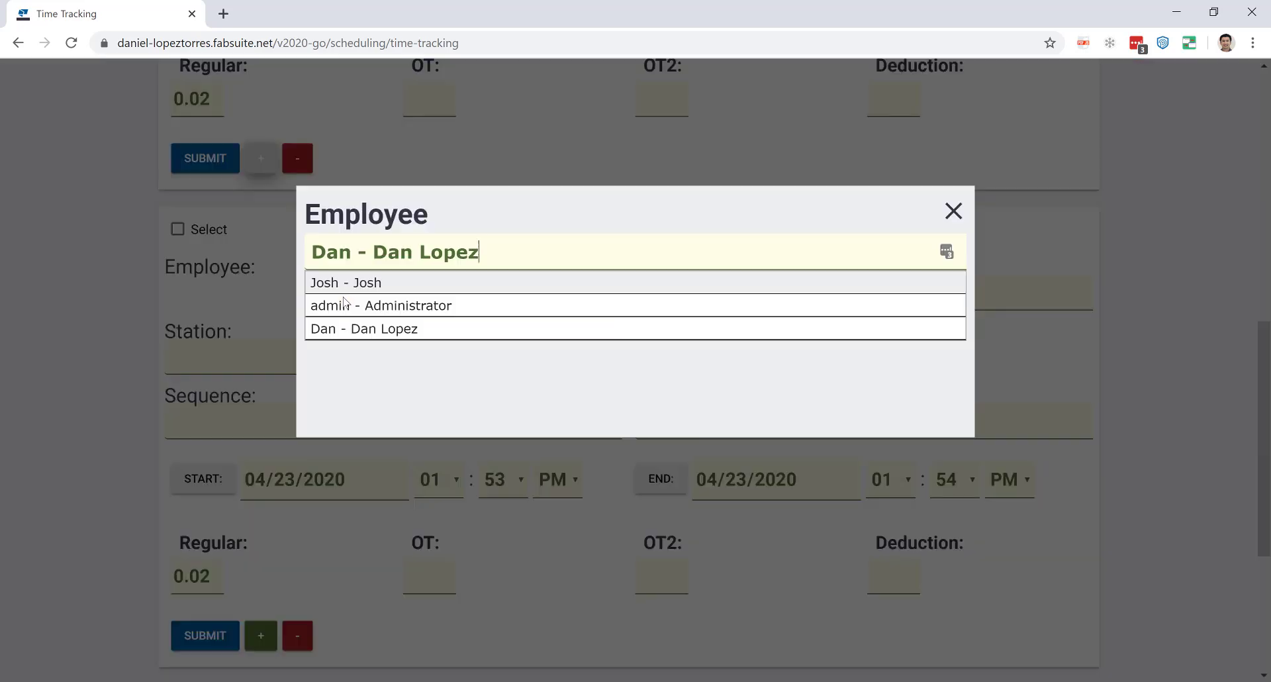
{"action": "left_click", "coordinate": [337, 331]}
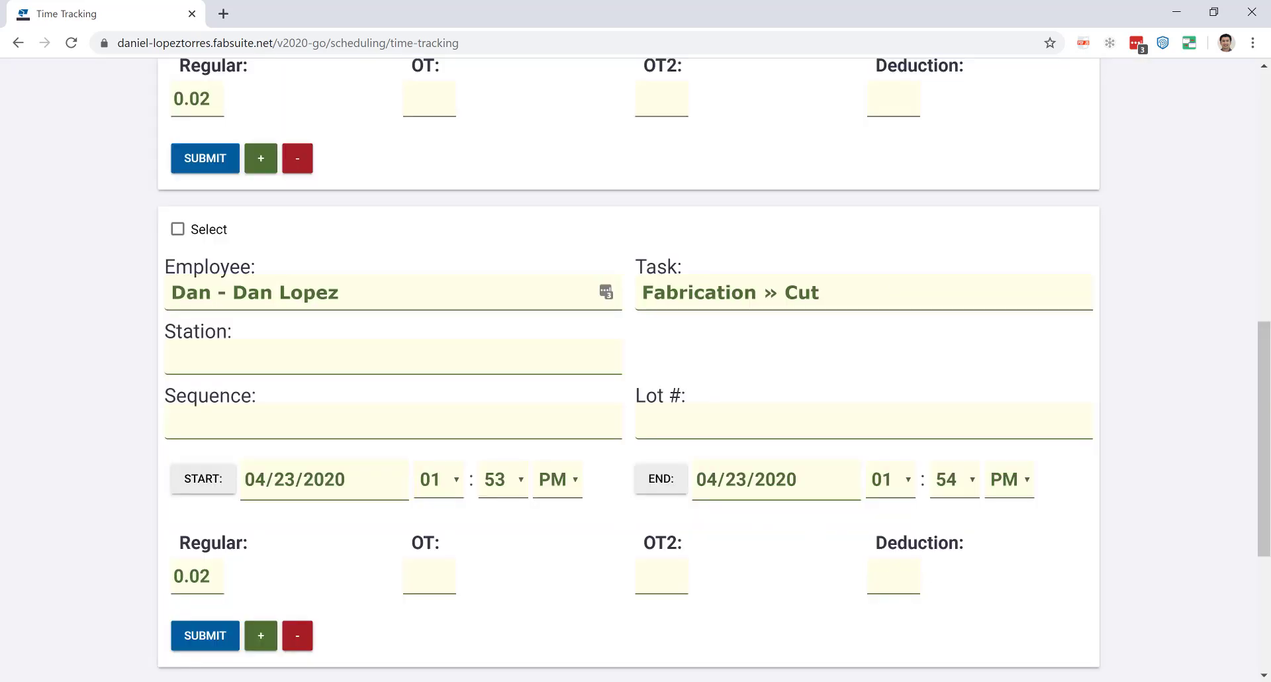
{"action": "left_click", "coordinate": [660, 491]}
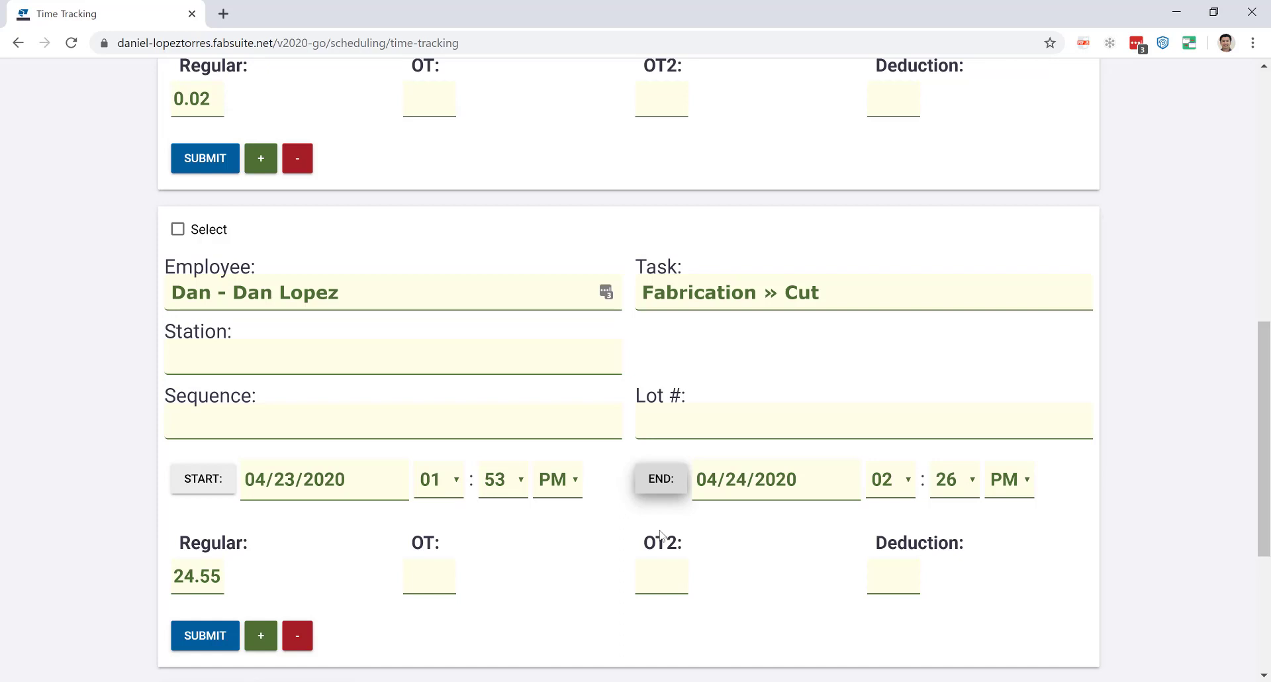
Set the entry's end time to 05 AM and submit it.
{"action": "left_click", "coordinate": [905, 489]}
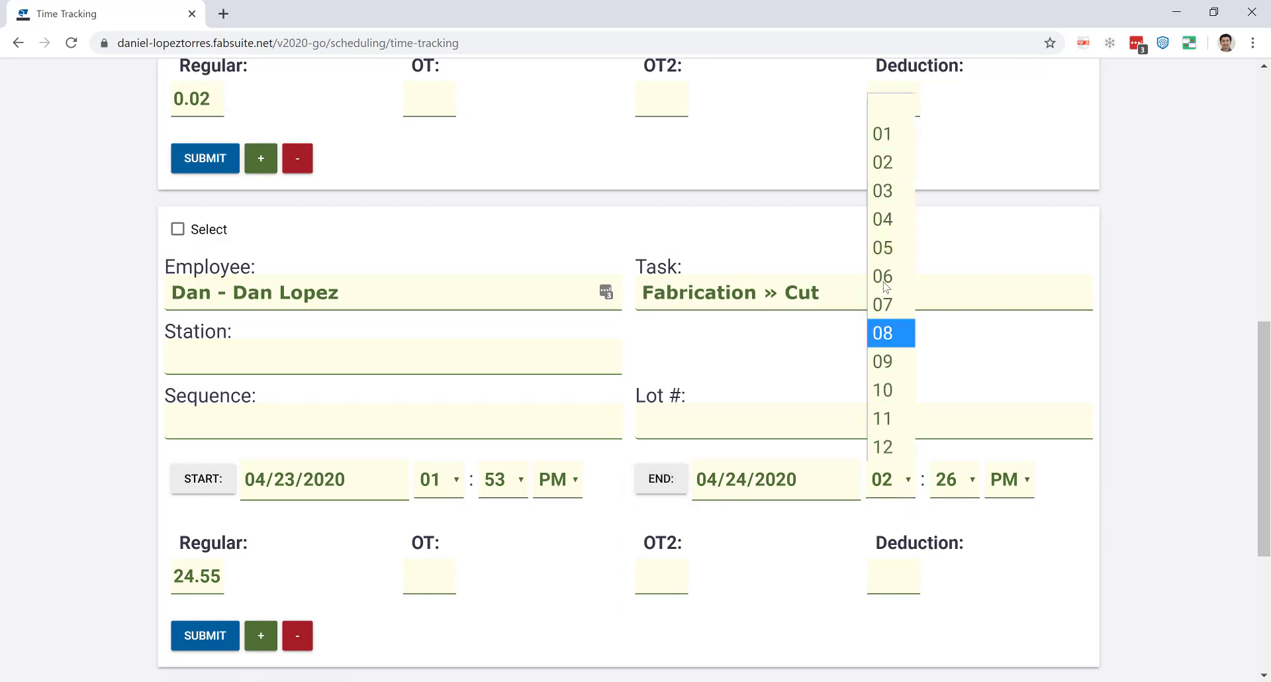
{"action": "left_click", "coordinate": [888, 256]}
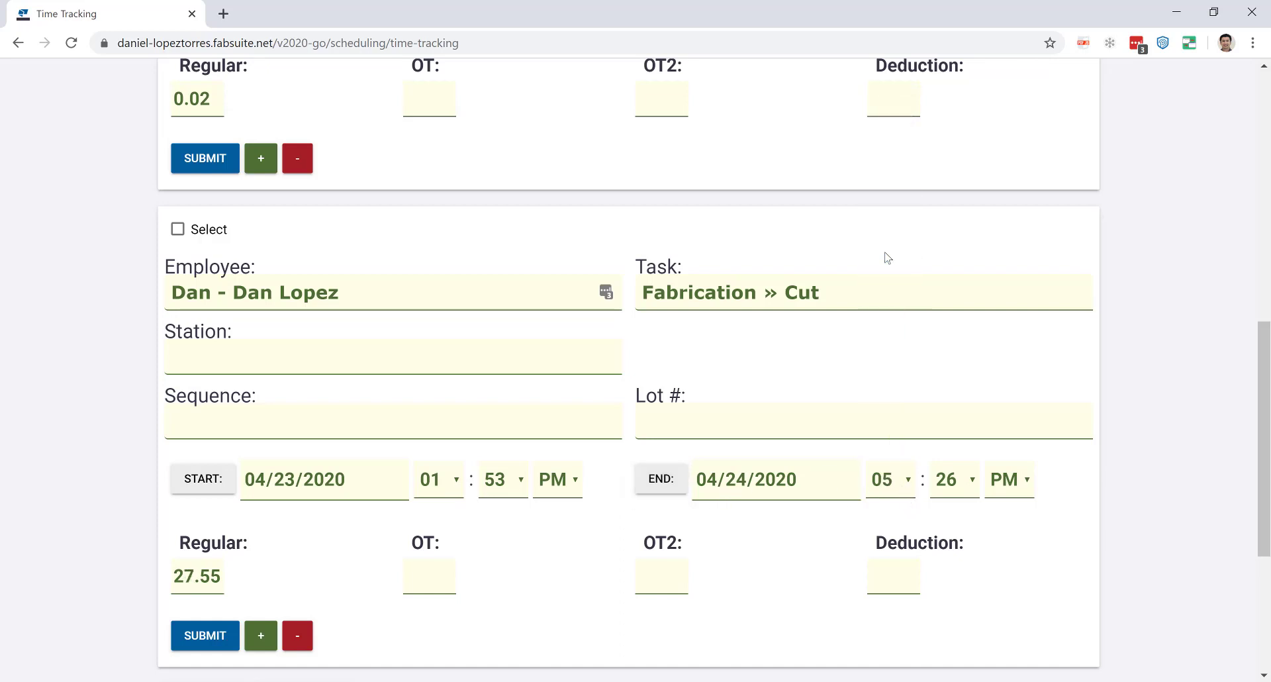
{"action": "left_click", "coordinate": [1009, 483]}
{"action": "left_click", "coordinate": [1005, 535]}
{"action": "left_click", "coordinate": [196, 645]}
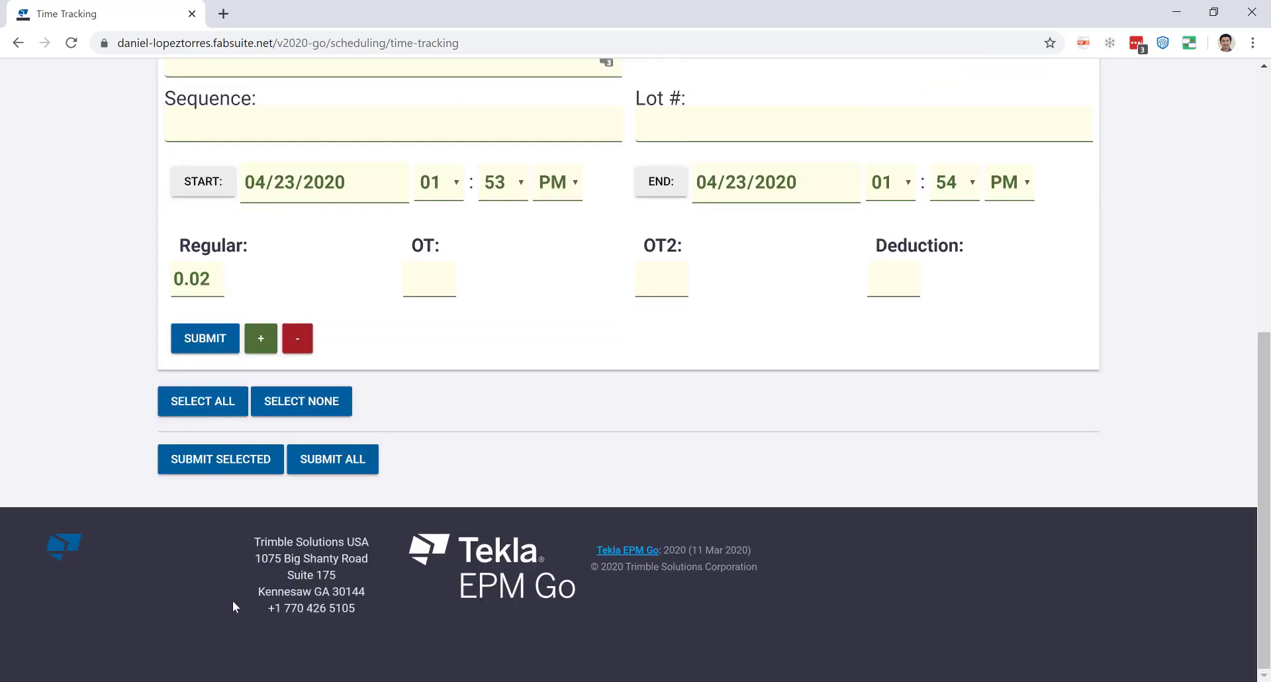
{"action": "scroll", "coordinate": [113, 303], "scroll_direction": "up", "scroll_amount": 7}
{"action": "left_click", "coordinate": [23, 86]}
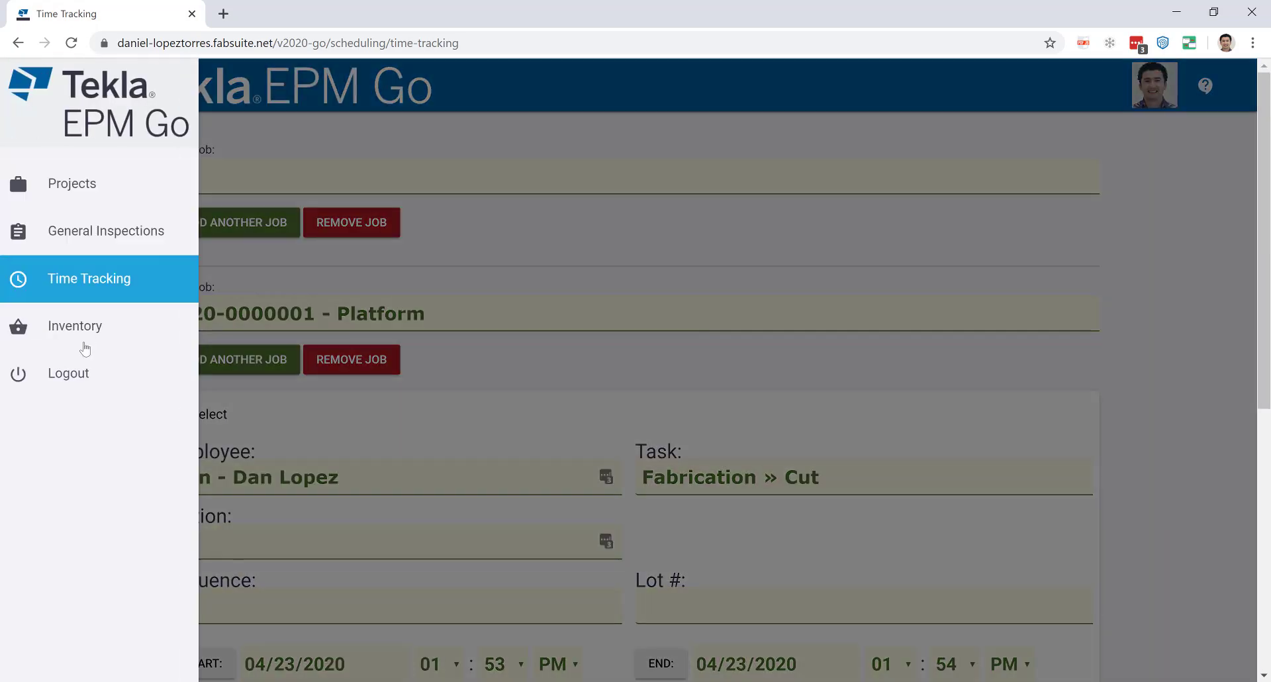
Open Inventory and try the Received/On Hand Only and On Order Only options.
{"action": "left_click", "coordinate": [75, 327]}
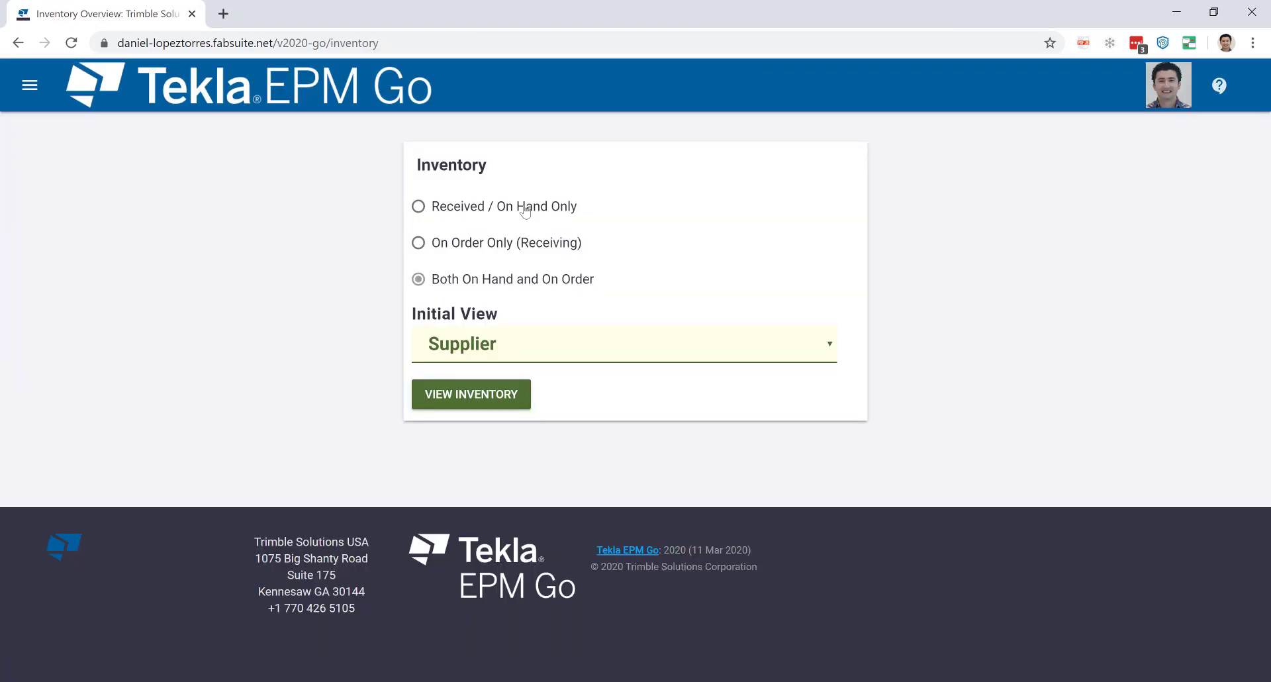
{"action": "left_click", "coordinate": [491, 210]}
{"action": "left_click", "coordinate": [493, 242]}
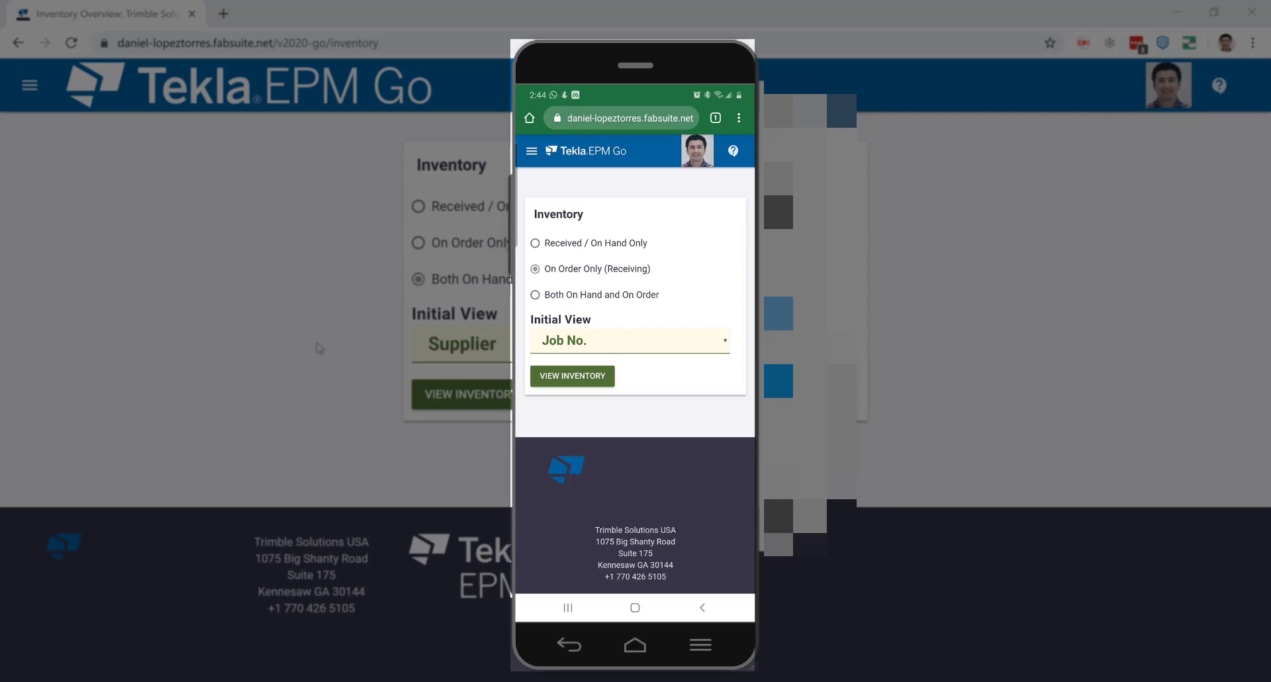
{"action": "left_click", "coordinate": [28, 85]}
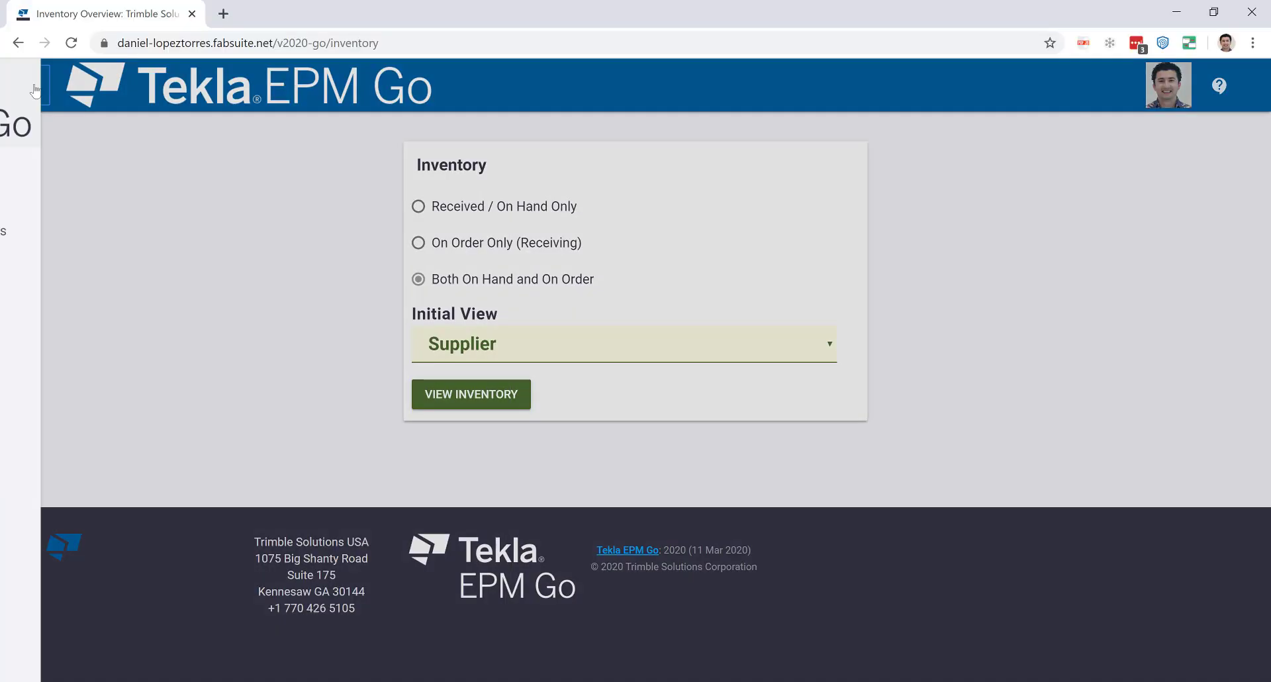
{"action": "left_click", "coordinate": [58, 192]}
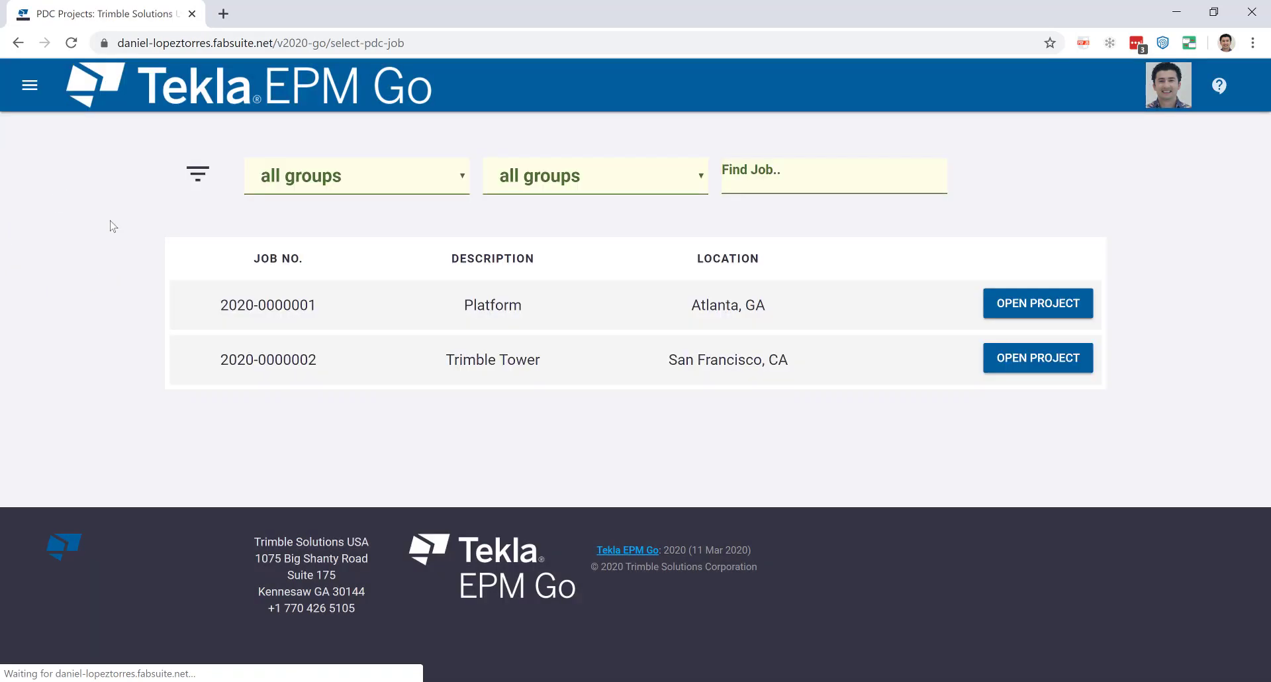
{"action": "left_click", "coordinate": [1000, 298]}
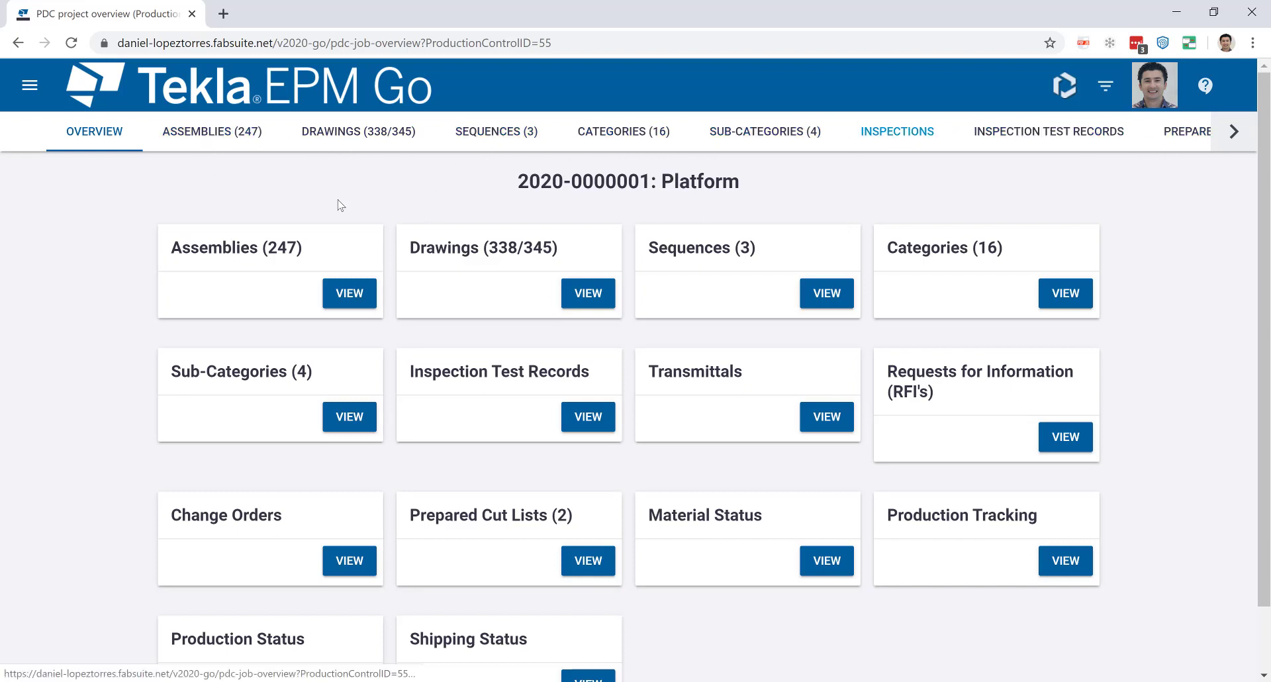
{"action": "left_click", "coordinate": [28, 87]}
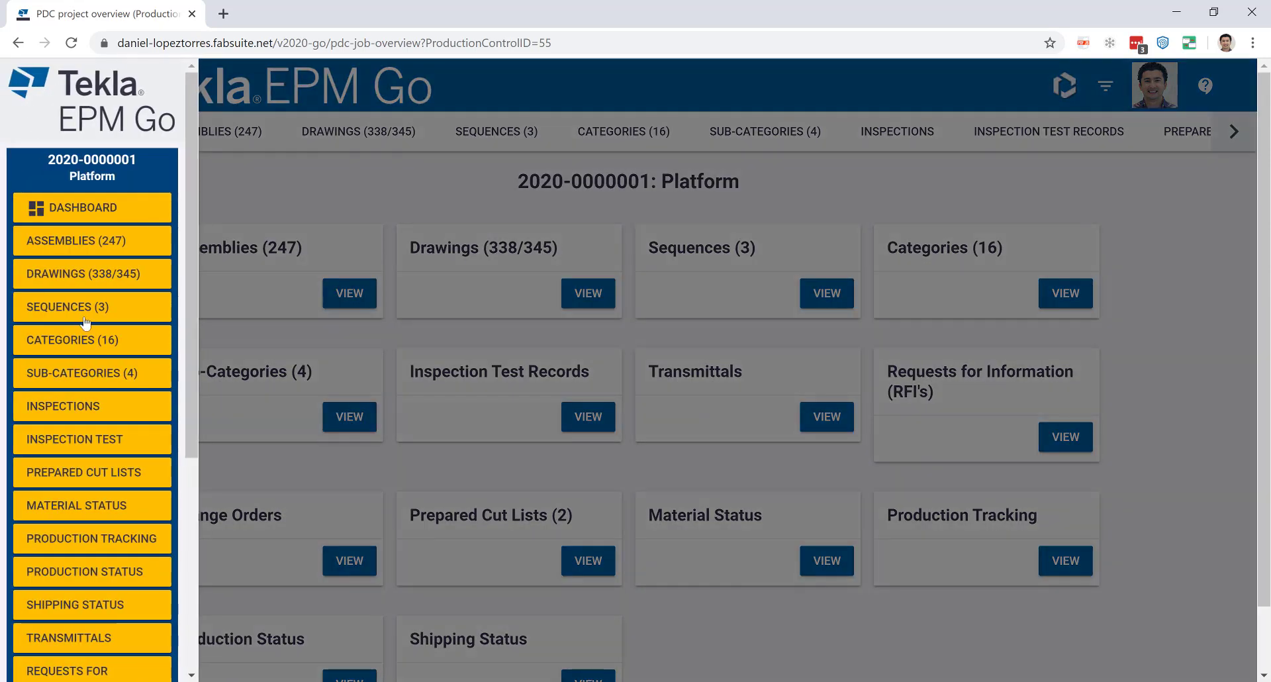
{"action": "scroll", "coordinate": [95, 386], "scroll_direction": "down", "scroll_amount": 3}
{"action": "scroll", "coordinate": [86, 298], "scroll_direction": "up", "scroll_amount": 3}
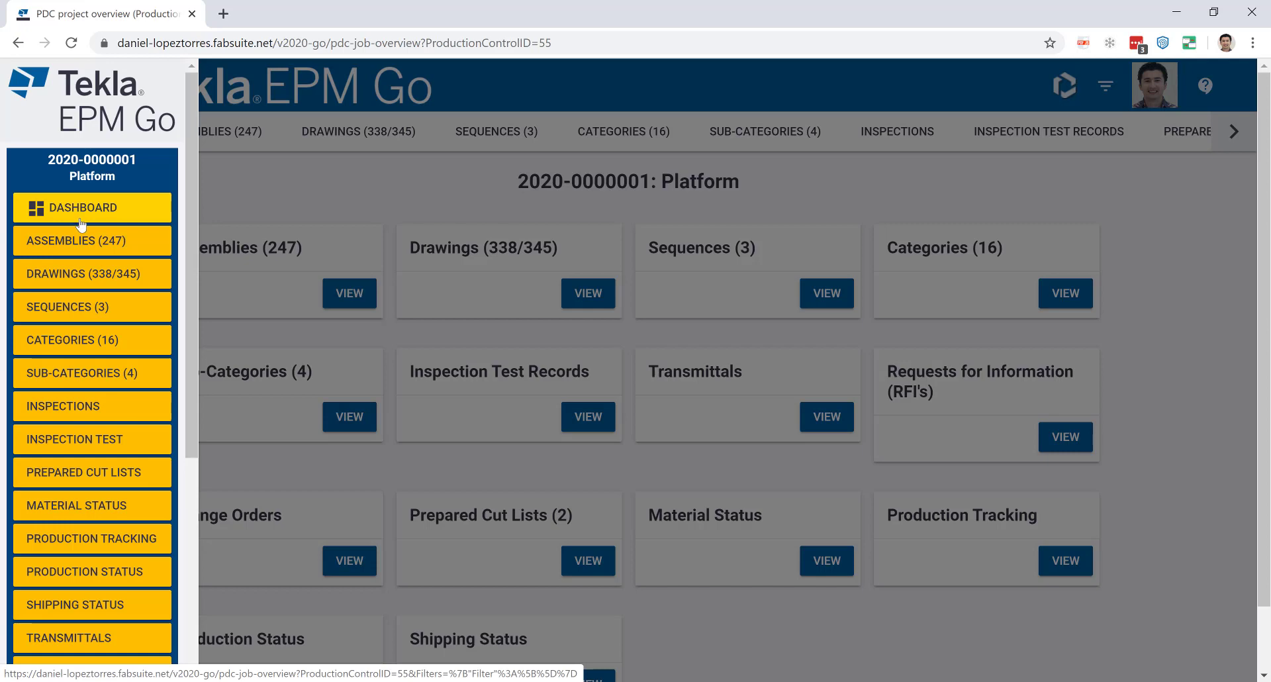
{"action": "left_click", "coordinate": [419, 196]}
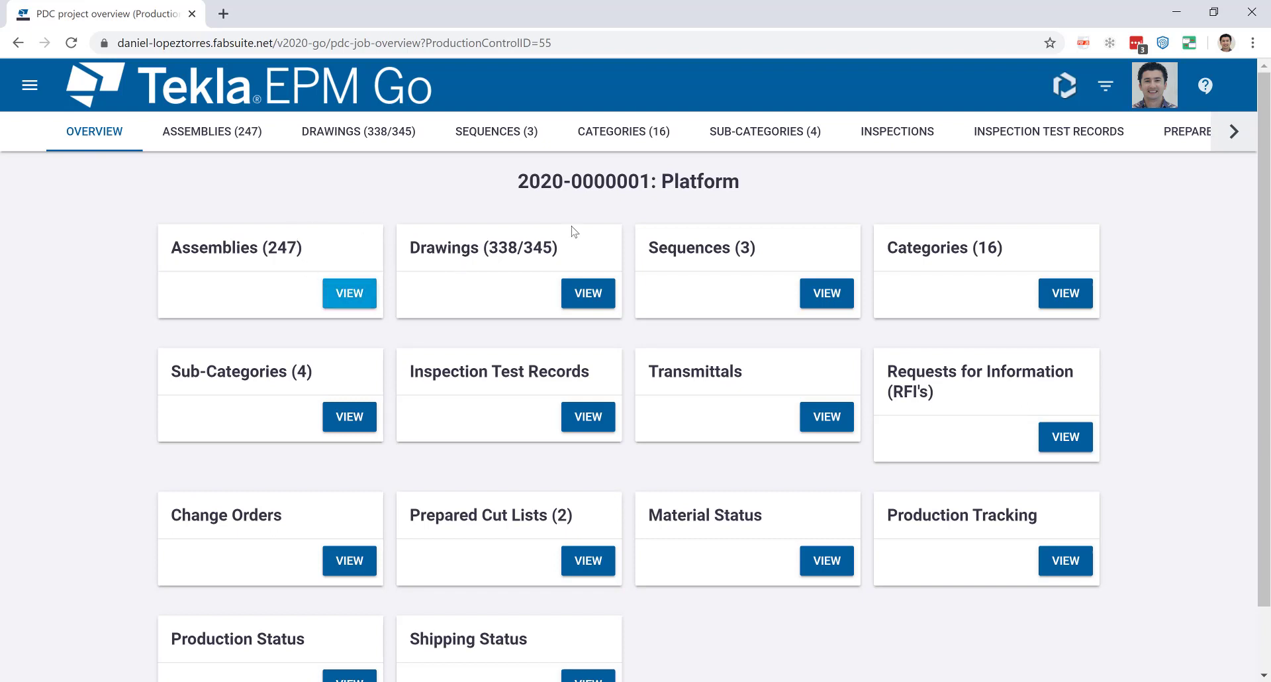
Show assembly A1 from the Assemblies list in Trimble Connect and select its diagonal brace.
{"action": "left_click", "coordinate": [1067, 91]}
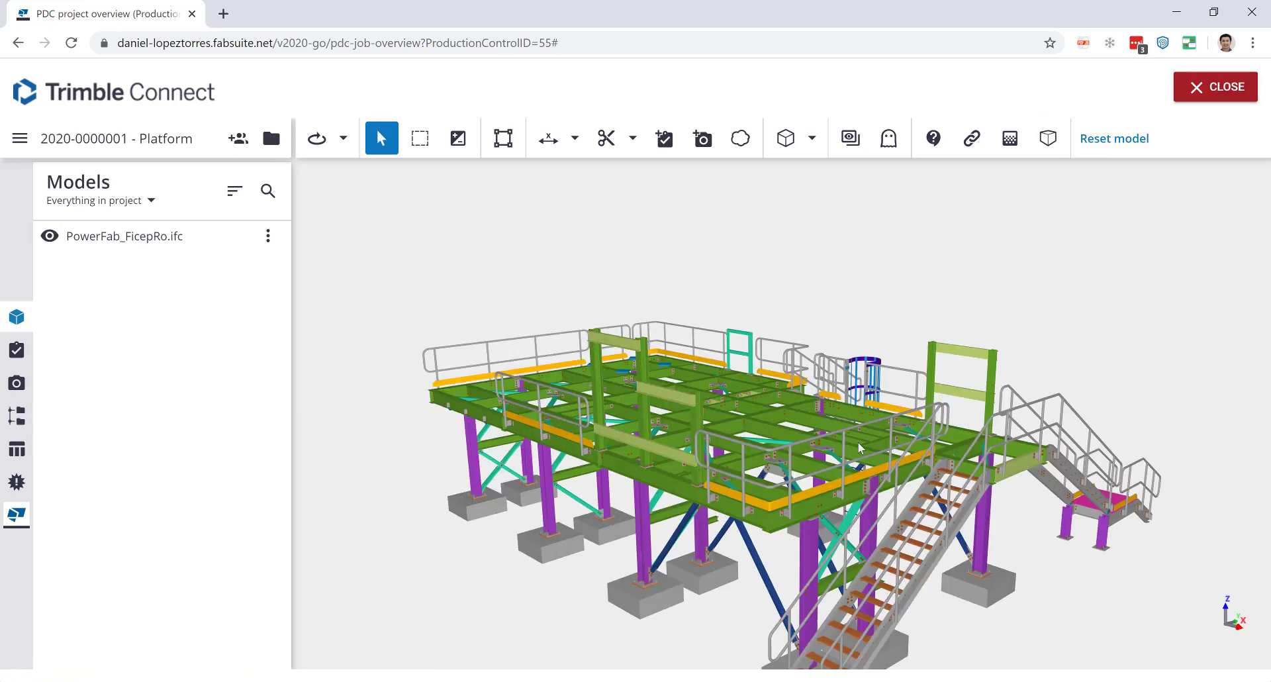
{"action": "left_click", "coordinate": [1196, 87]}
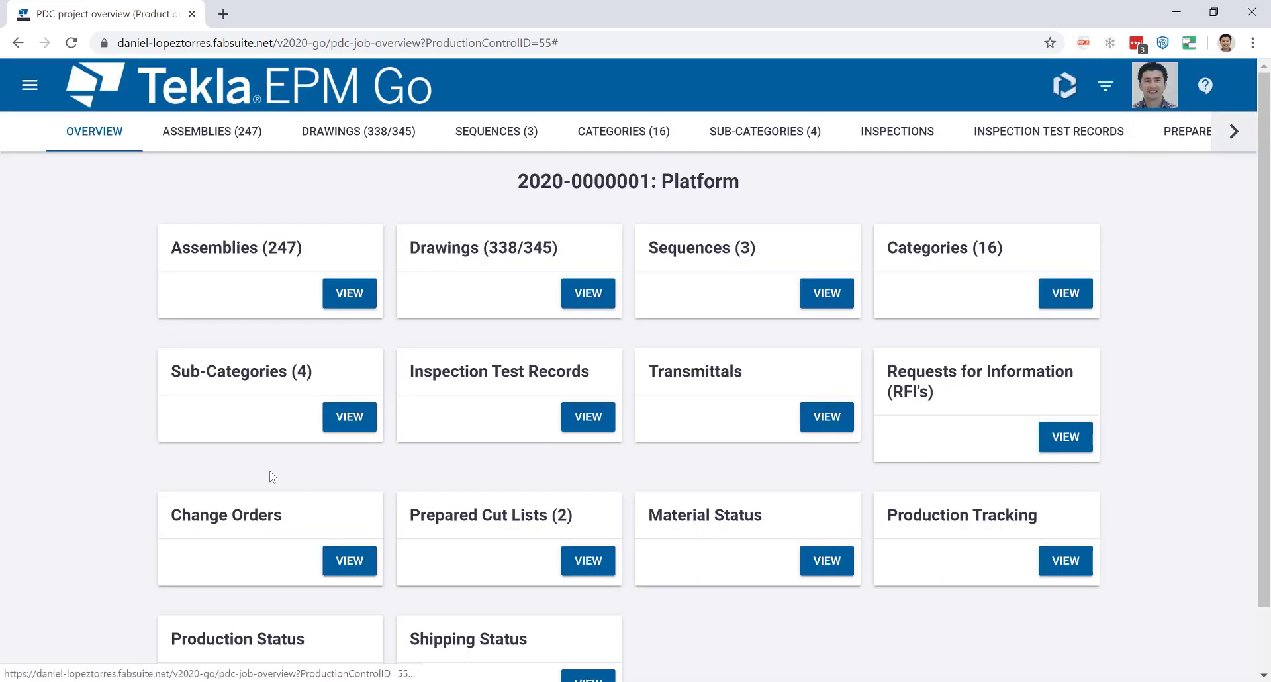
{"action": "left_click", "coordinate": [368, 295]}
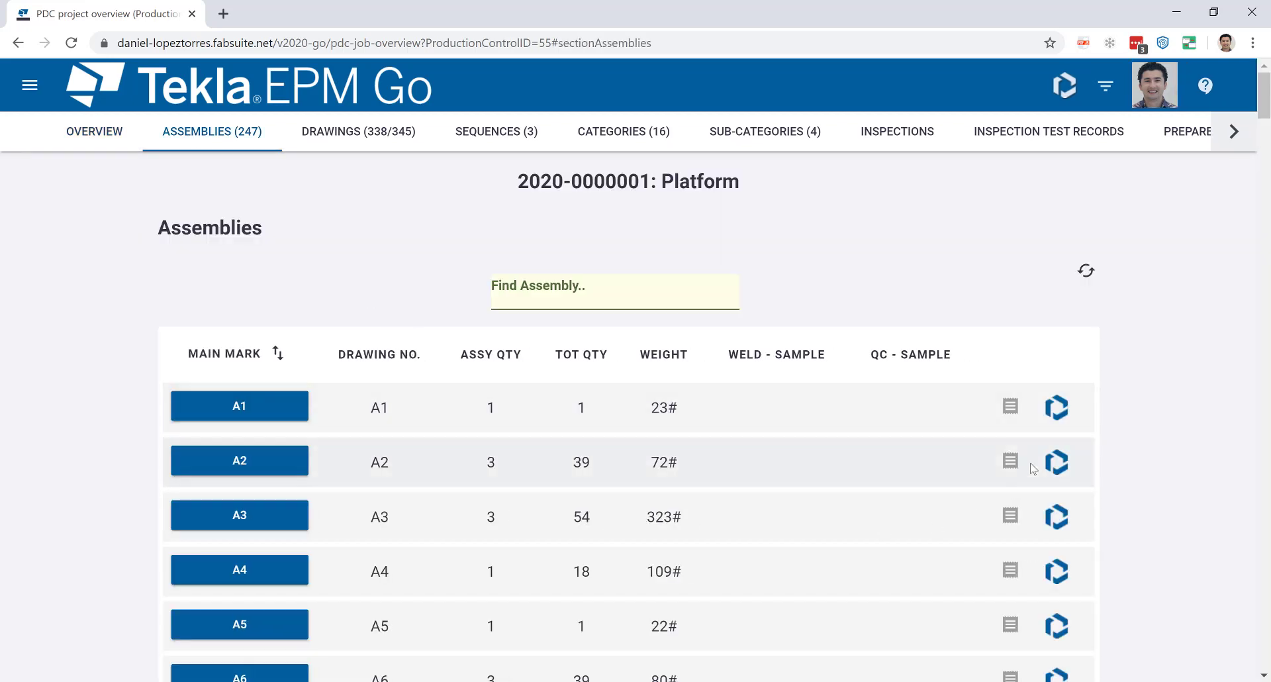
{"action": "left_click", "coordinate": [1058, 411]}
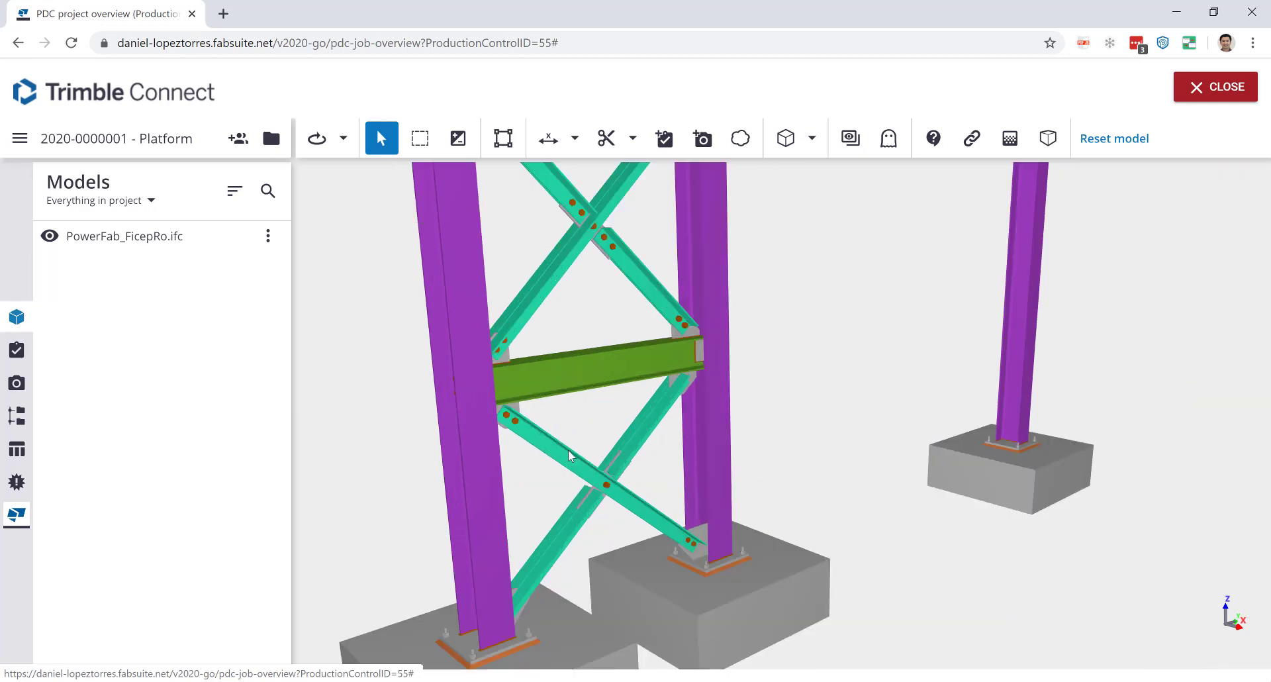
{"action": "left_click", "coordinate": [569, 455]}
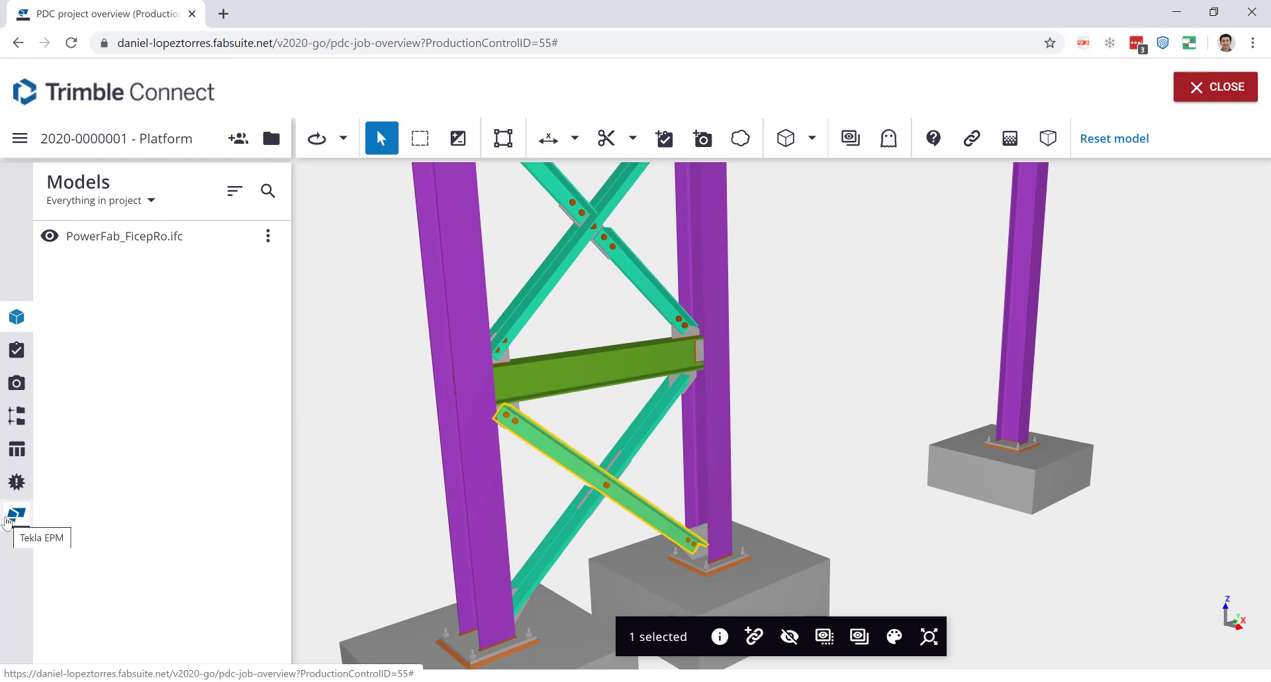
Show the brace's Production Status in the Tekla EPM sidebar.
{"action": "left_click", "coordinate": [15, 513]}
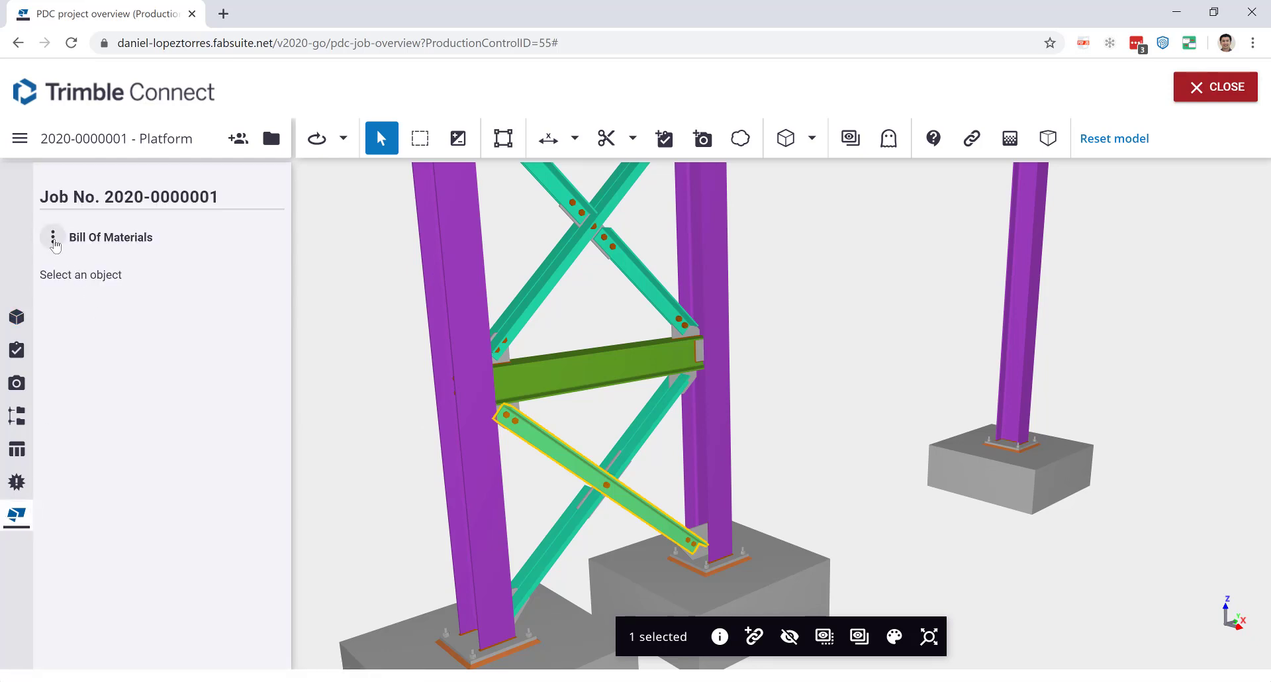
{"action": "left_click", "coordinate": [54, 241]}
{"action": "left_click", "coordinate": [81, 318]}
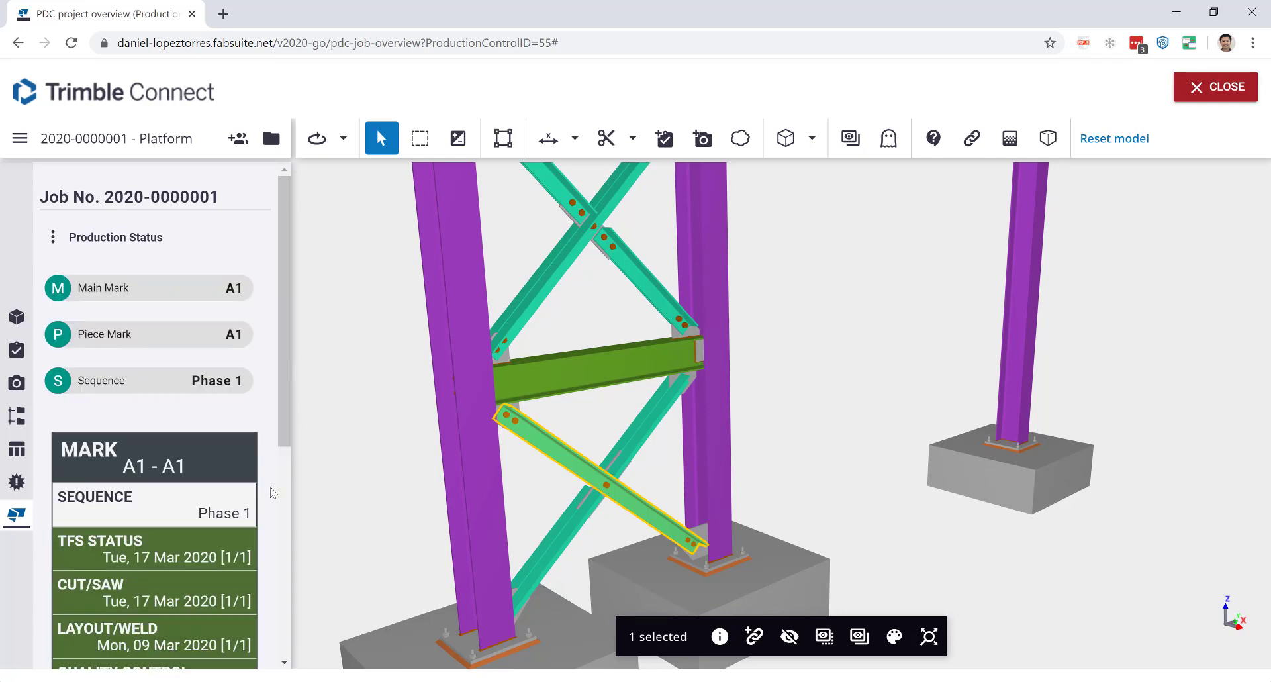
{"action": "scroll", "coordinate": [217, 558], "scroll_direction": "down", "scroll_amount": 5}
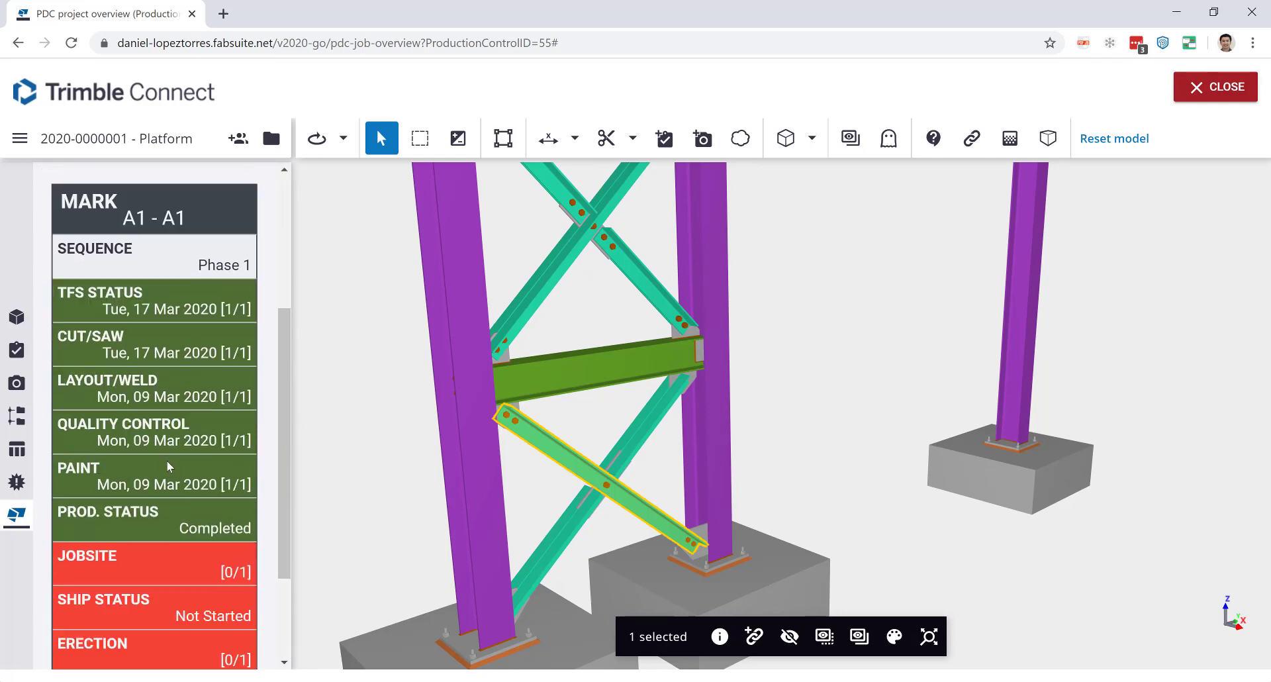
{"action": "scroll", "coordinate": [162, 538], "scroll_direction": "up", "scroll_amount": 5}
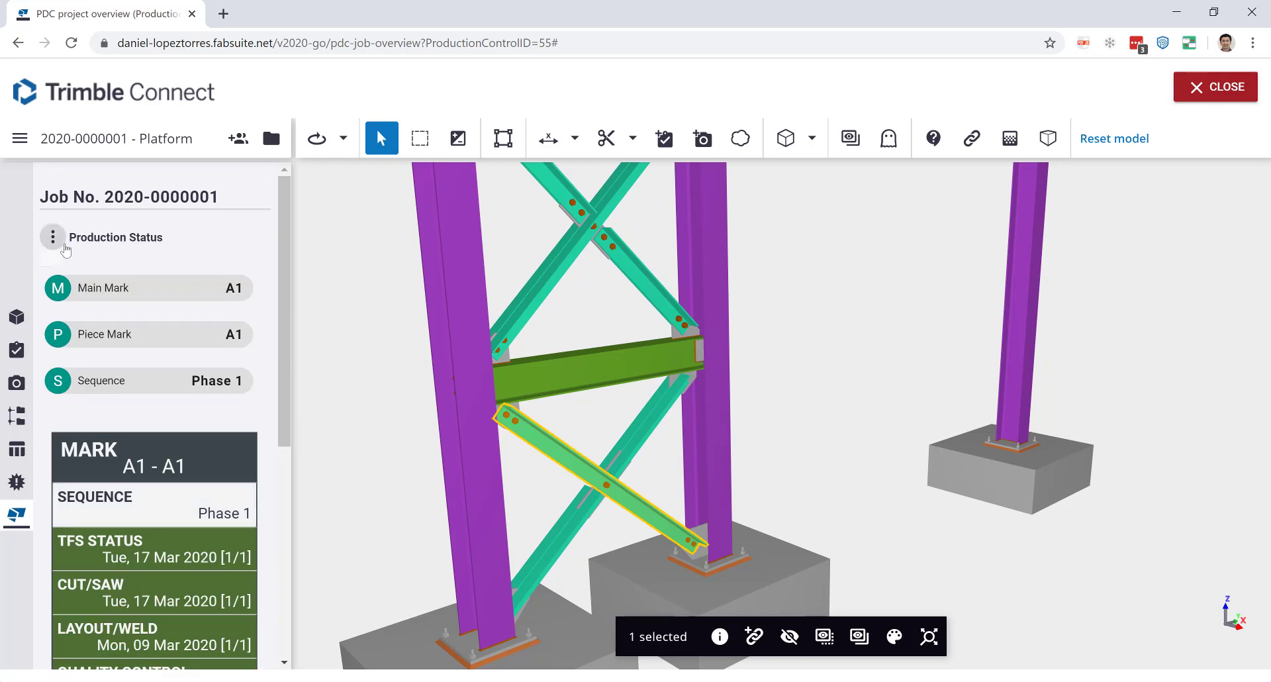
Switch to Bill Of Materials, expand A1, then deselect and zoom out to the whole model.
{"action": "left_click", "coordinate": [53, 238]}
{"action": "left_click", "coordinate": [84, 278]}
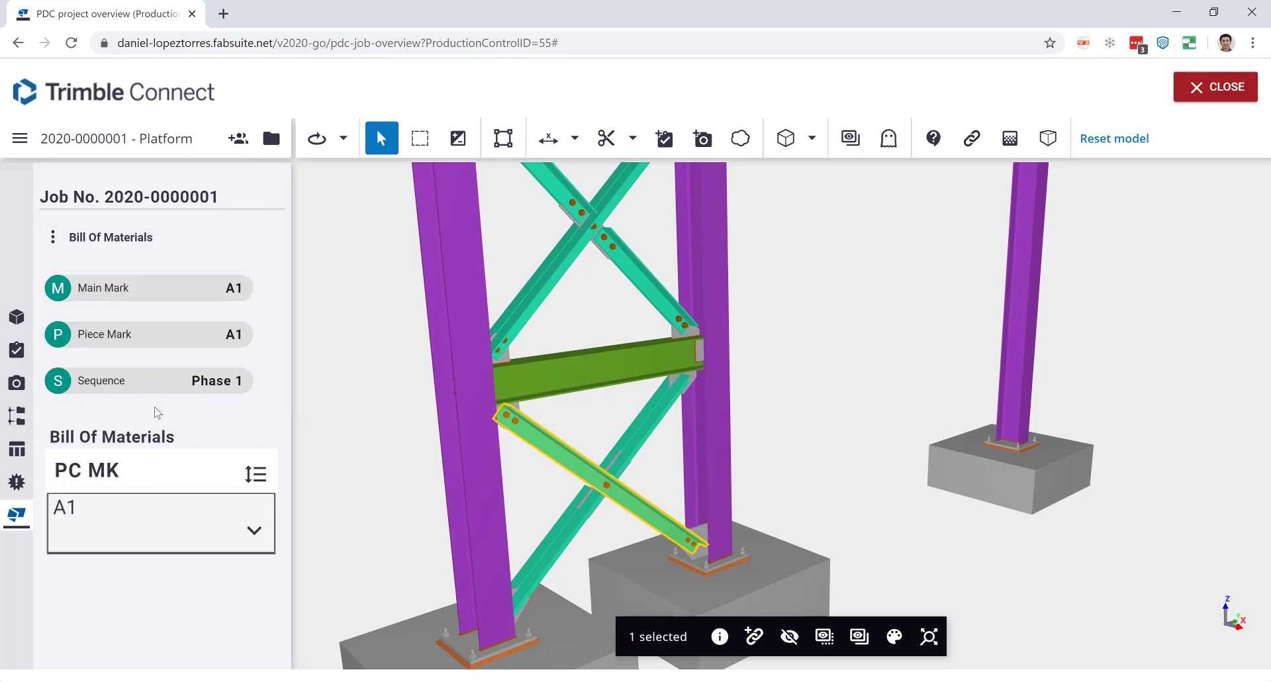
{"action": "left_click", "coordinate": [253, 529]}
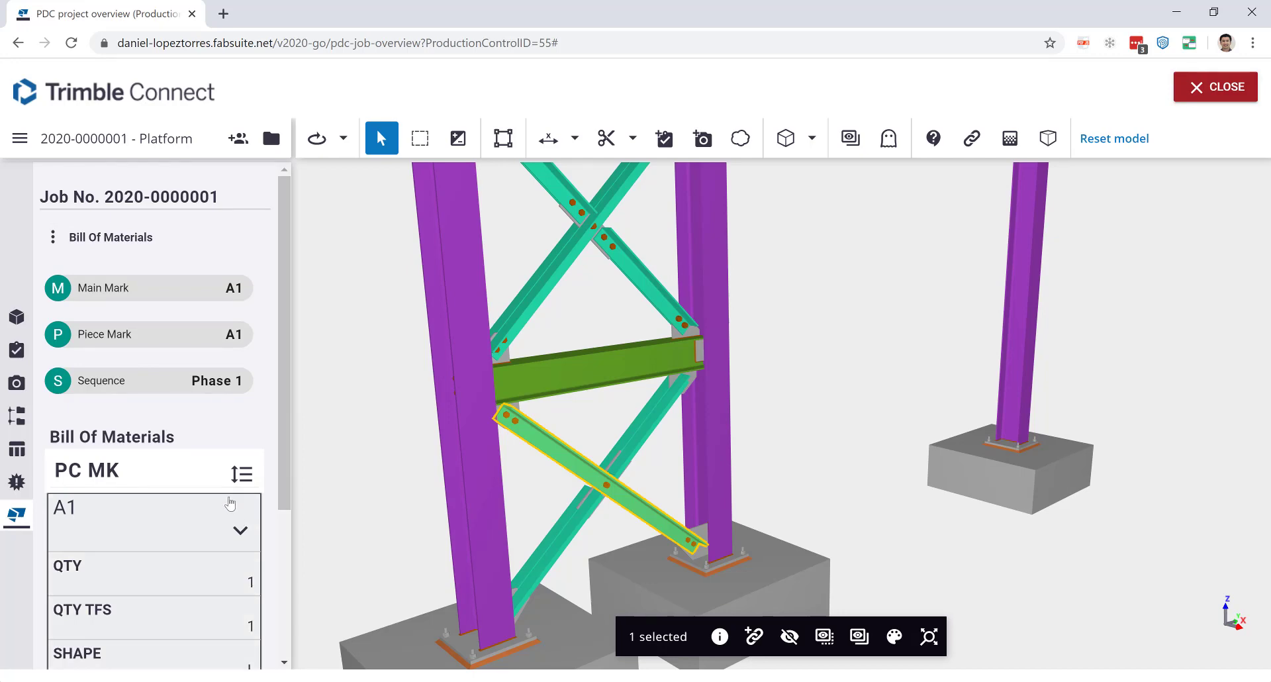
{"action": "scroll", "coordinate": [229, 500], "scroll_direction": "down", "scroll_amount": 3}
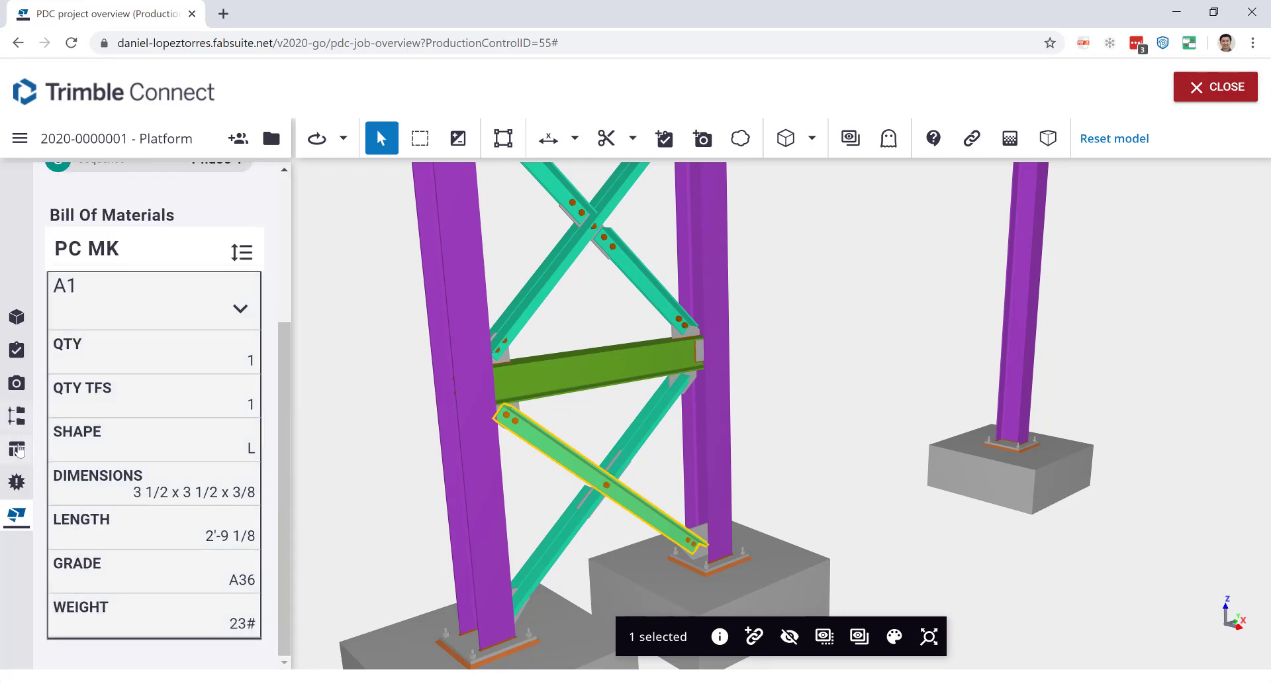
{"action": "left_click", "coordinate": [732, 437]}
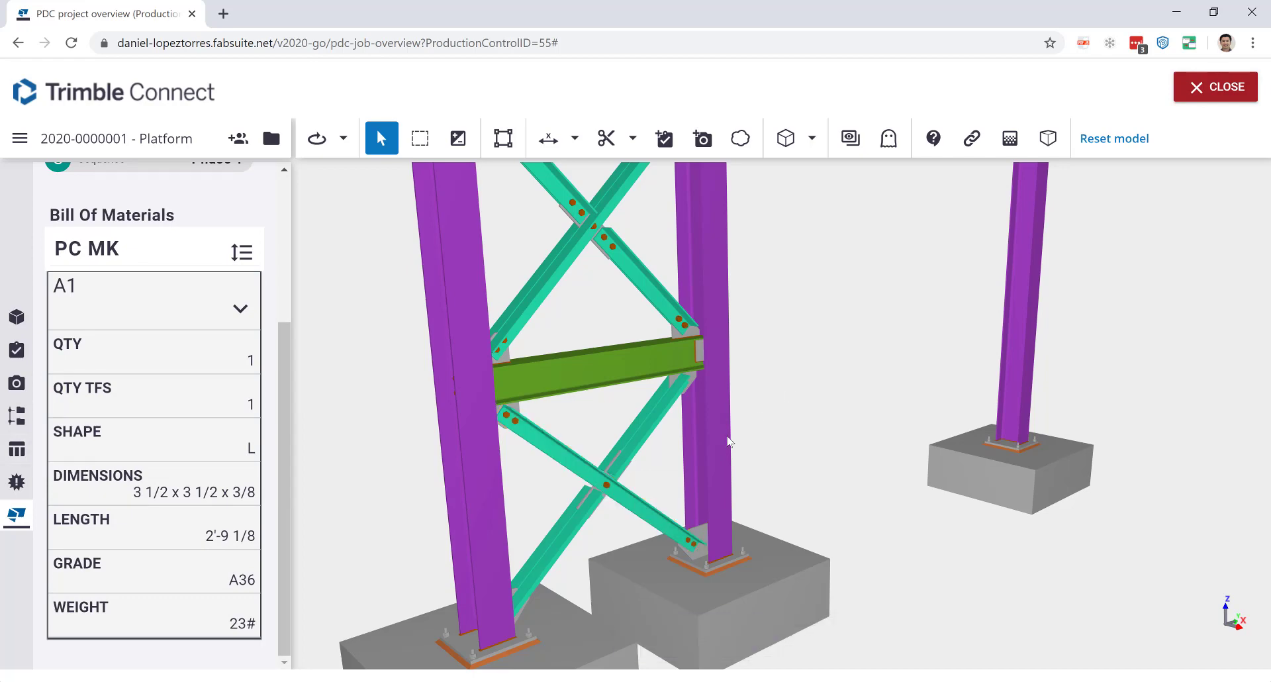
{"action": "scroll", "coordinate": [991, 523], "scroll_direction": "down", "scroll_amount": 2}
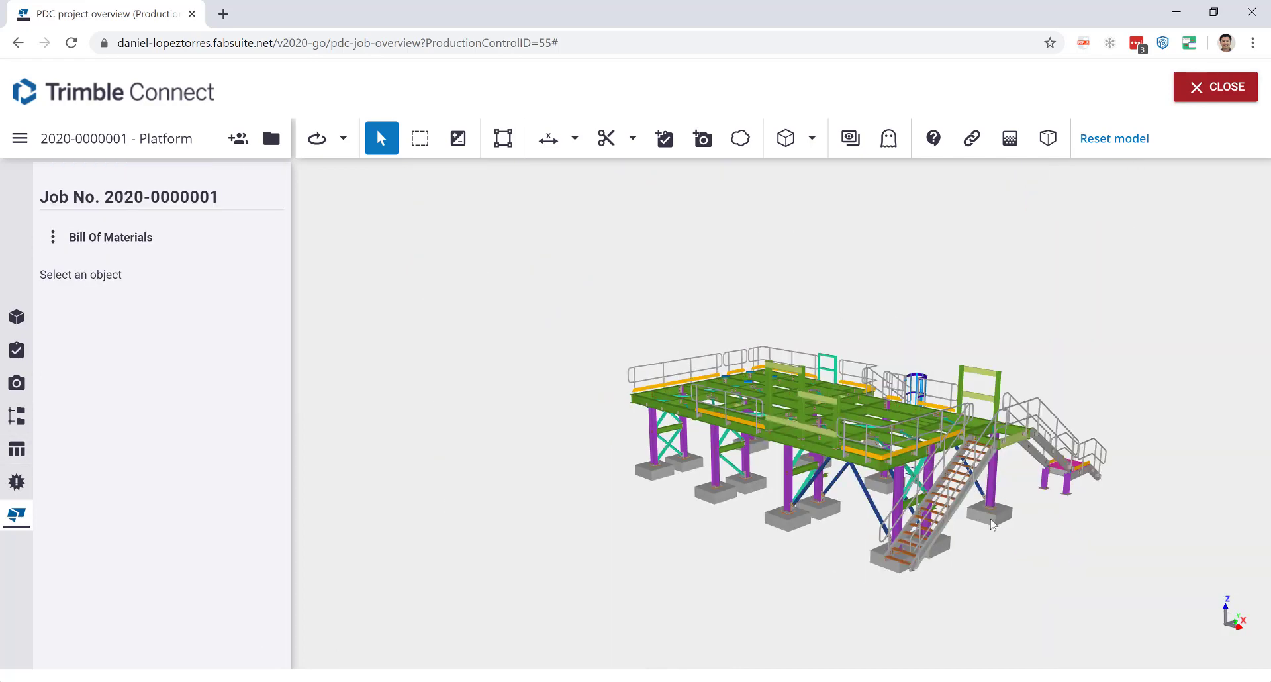
{"action": "scroll", "coordinate": [975, 543], "scroll_direction": "up", "scroll_amount": 3}
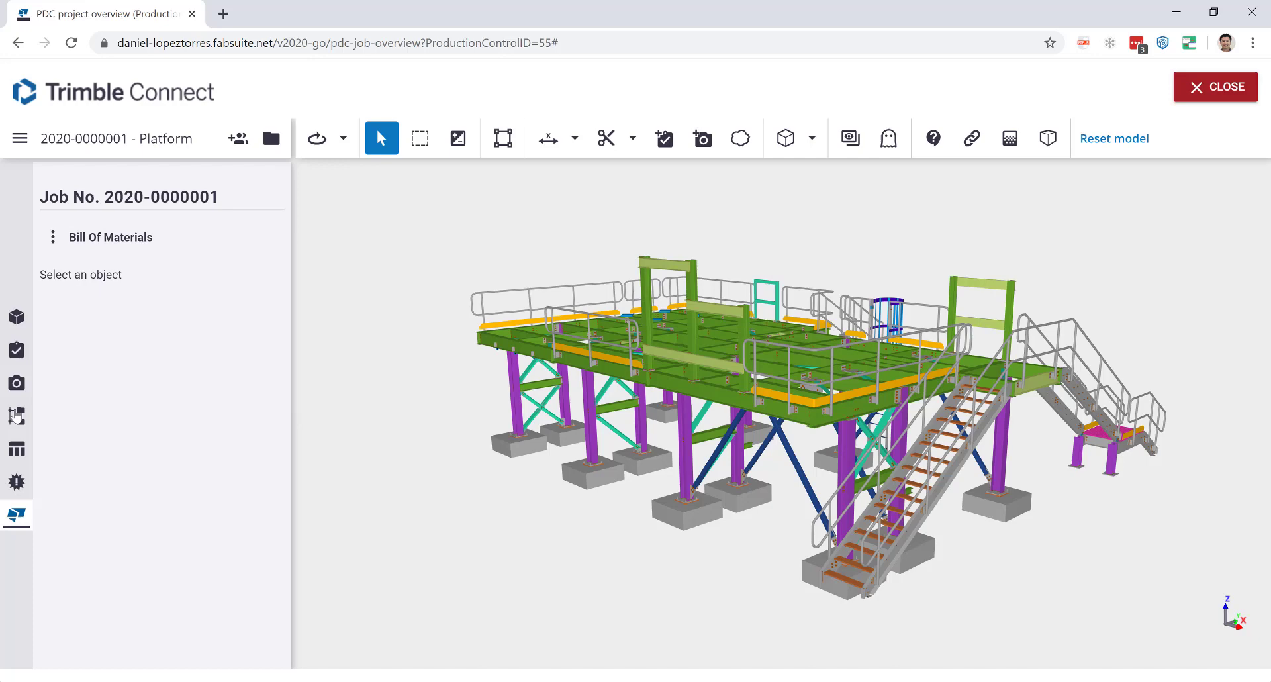
Open the Data Table of all 2677 Platform objects and its Column Picker.
{"action": "left_click", "coordinate": [16, 416]}
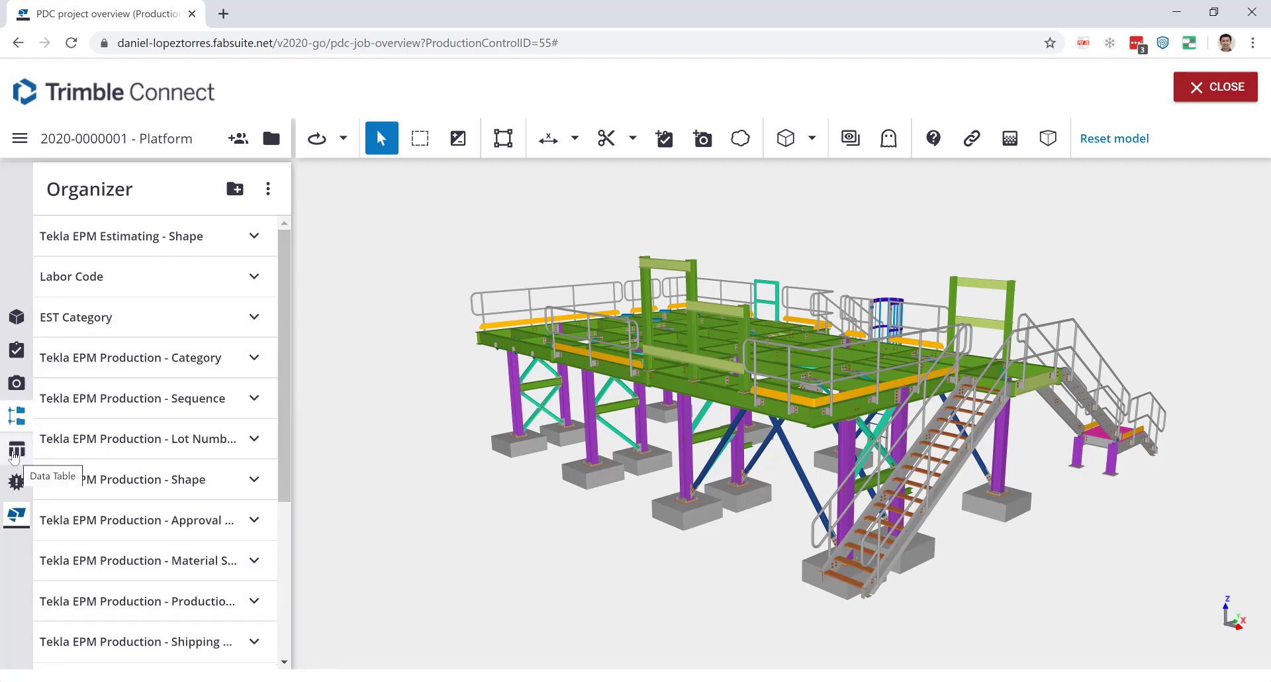
{"action": "left_click", "coordinate": [16, 452]}
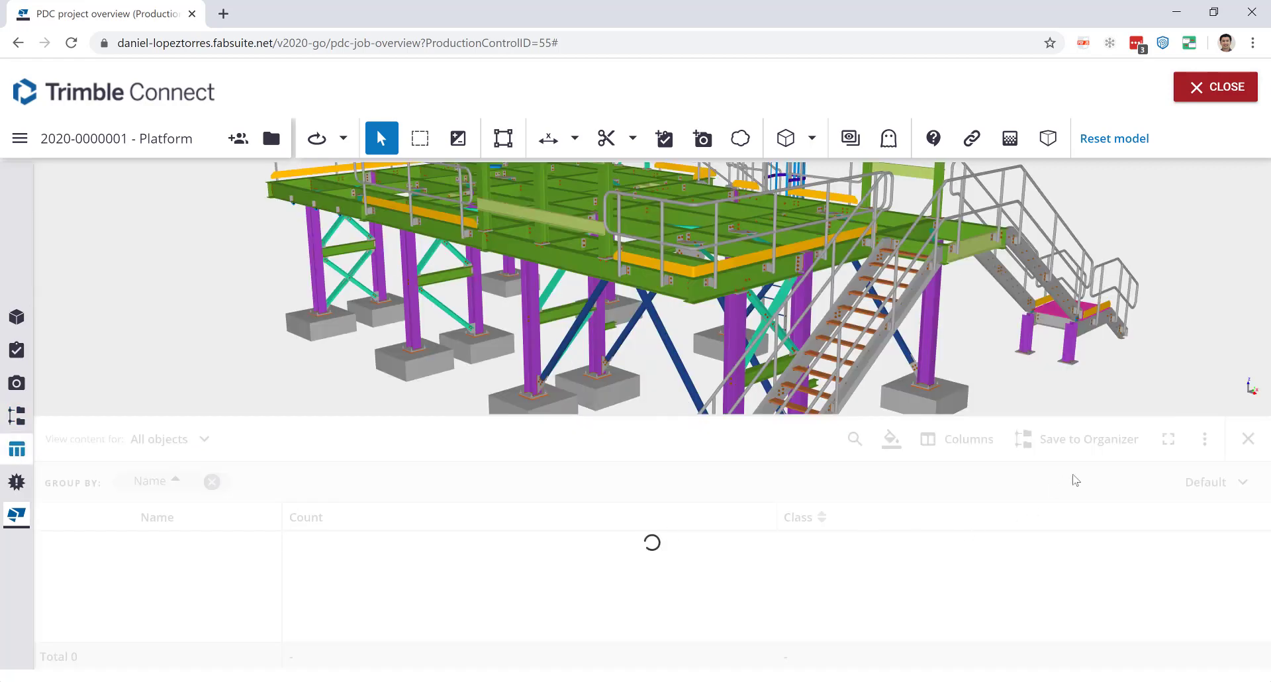
{"action": "left_click", "coordinate": [967, 439]}
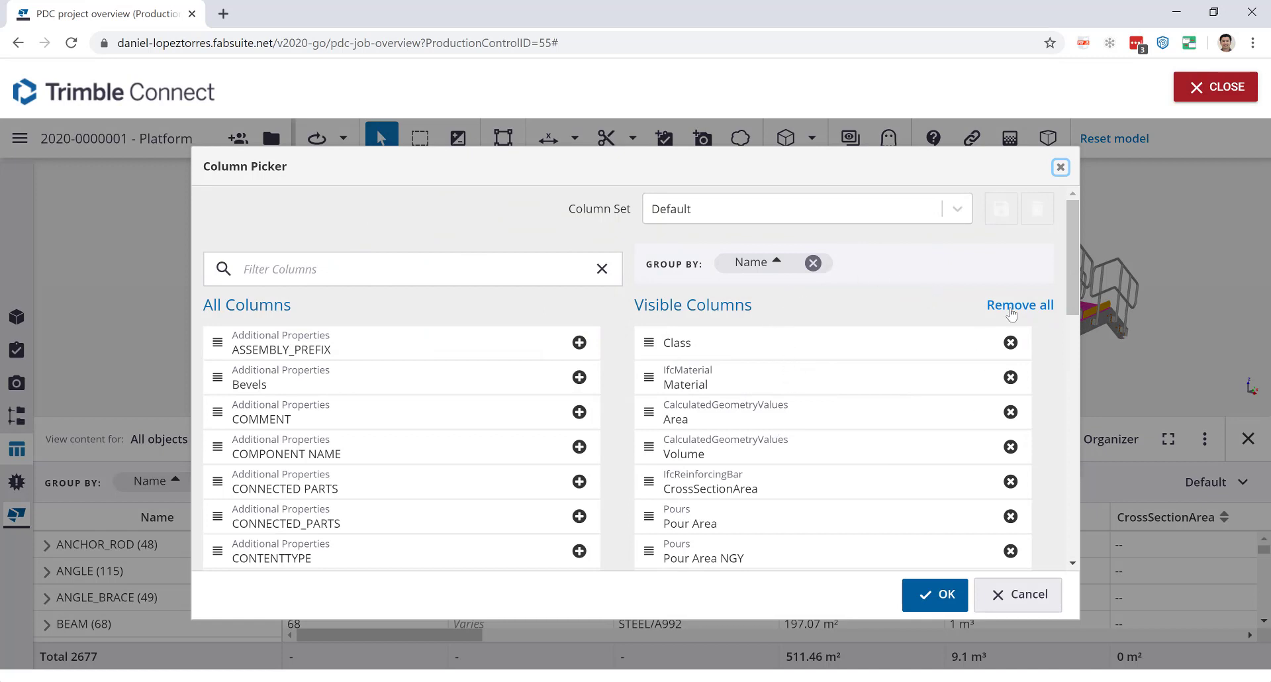
Replace all columns with EPM Material Status, Shape, Shipping Status, Production Status and Sequence.
{"action": "left_click", "coordinate": [1011, 305]}
{"action": "left_click", "coordinate": [400, 277]}
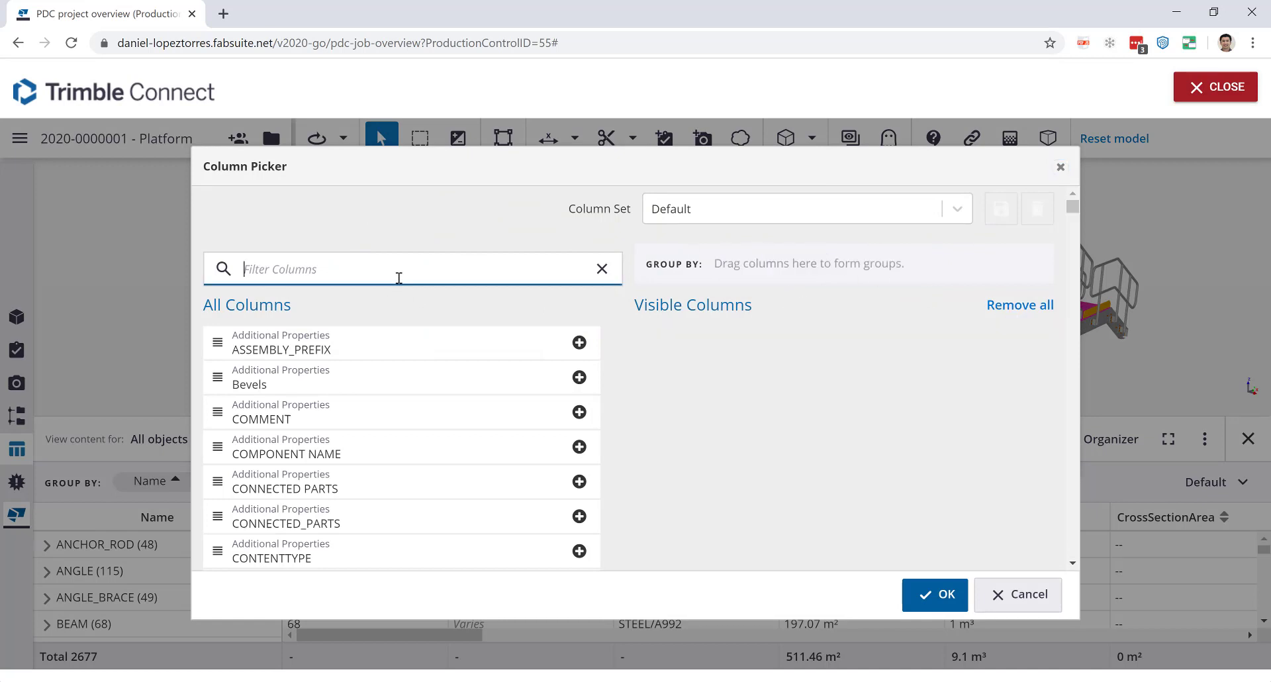
{"action": "type", "text": "epm"}
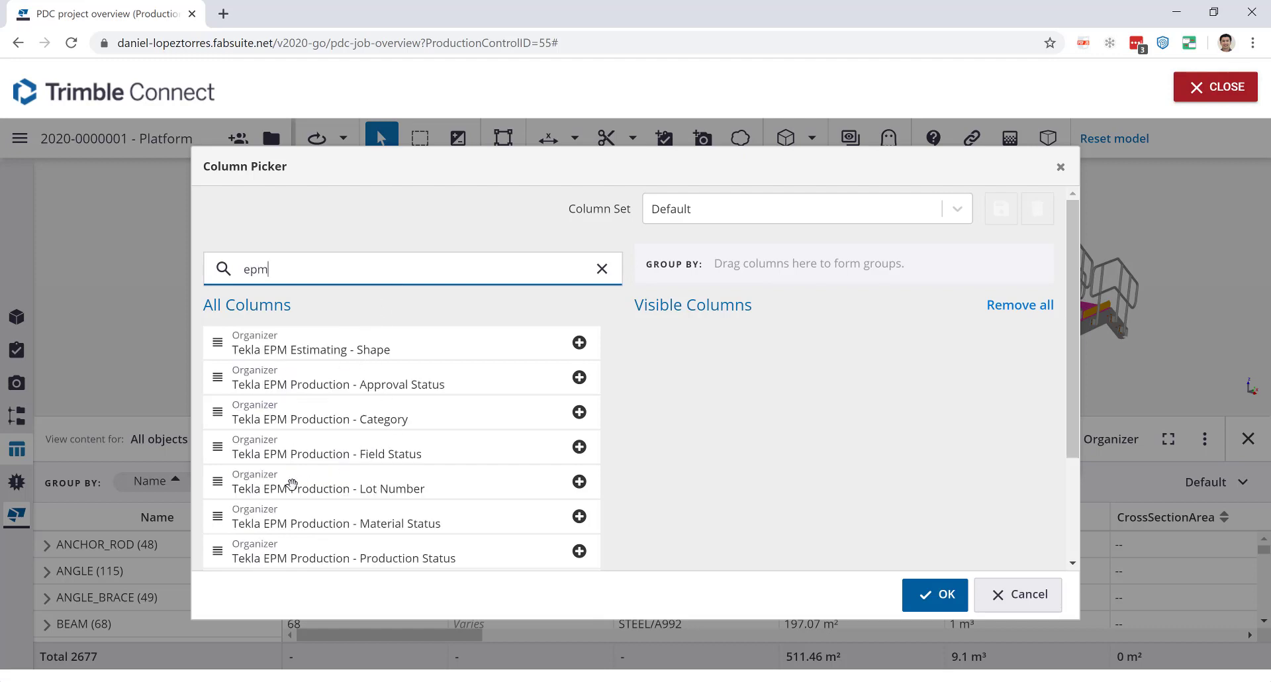
{"action": "scroll", "coordinate": [291, 484], "scroll_direction": "down", "scroll_amount": 1}
{"action": "left_click_drag", "start_coordinate": [302, 445], "coordinate": [771, 387]}
{"action": "left_click_drag", "start_coordinate": [666, 427], "coordinate": [666, 427]}
{"action": "left_click_drag", "start_coordinate": [380, 511], "coordinate": [619, 481]}
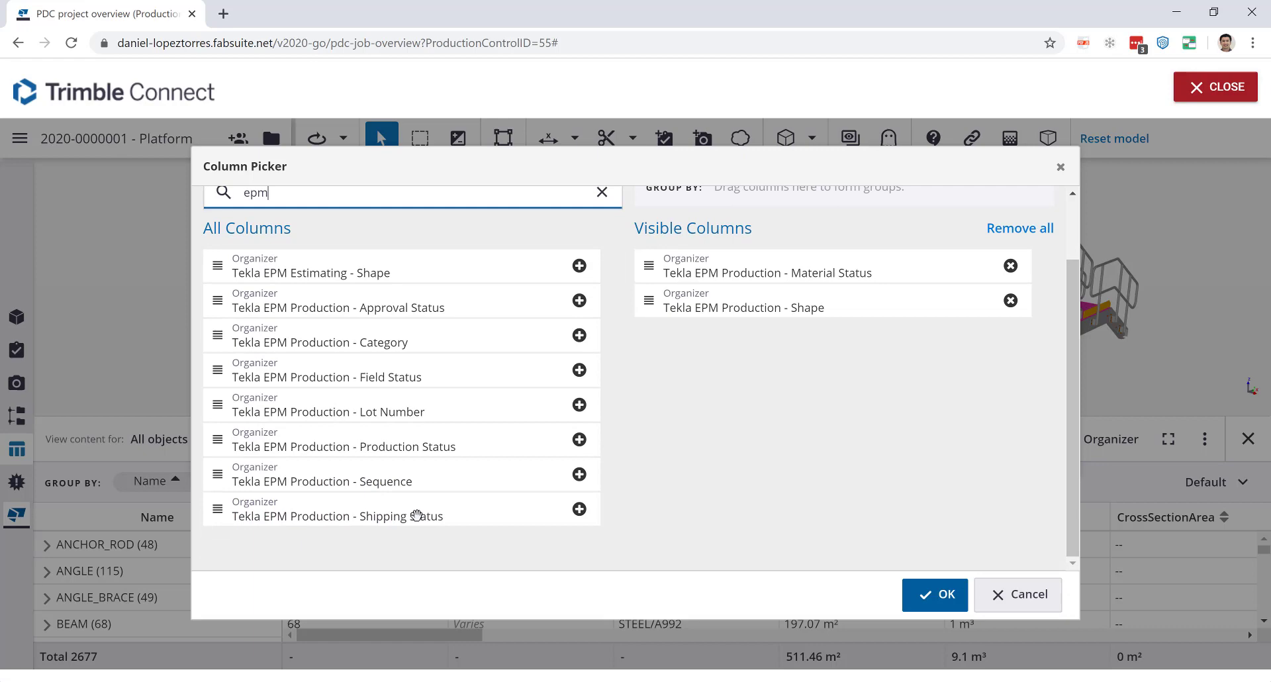
{"action": "left_click_drag", "start_coordinate": [411, 517], "coordinate": [748, 414]}
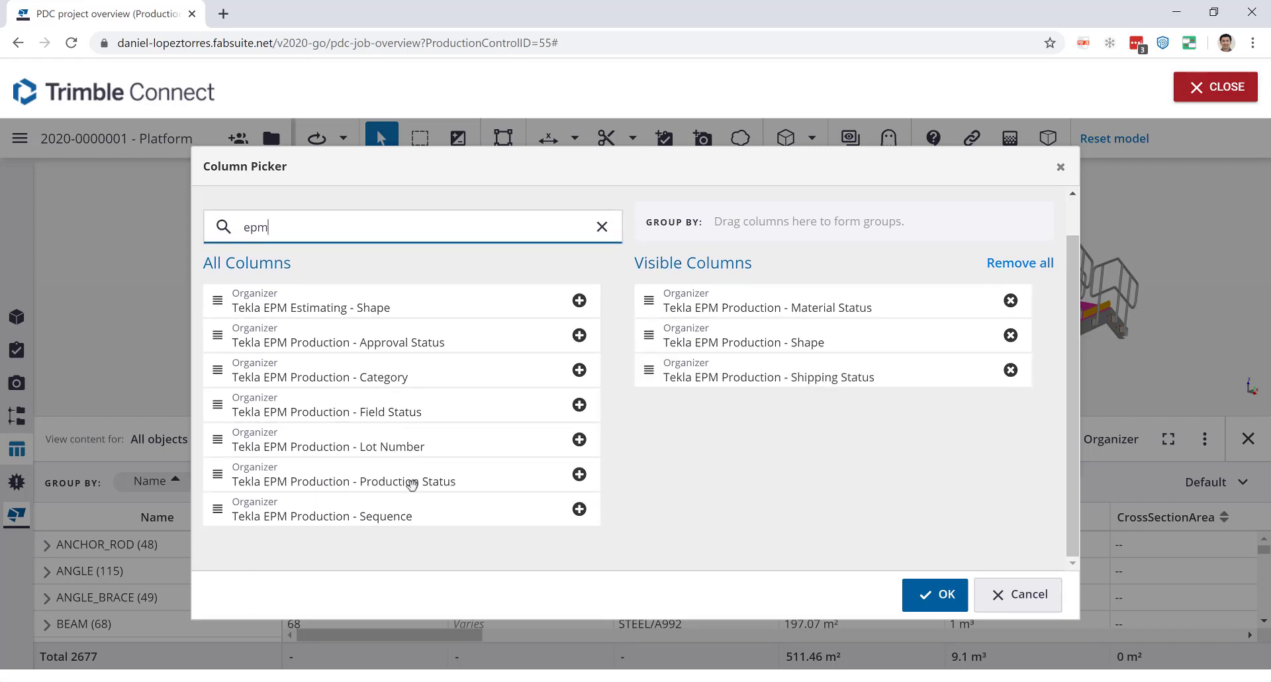
{"action": "left_click_drag", "start_coordinate": [412, 483], "coordinate": [850, 437]}
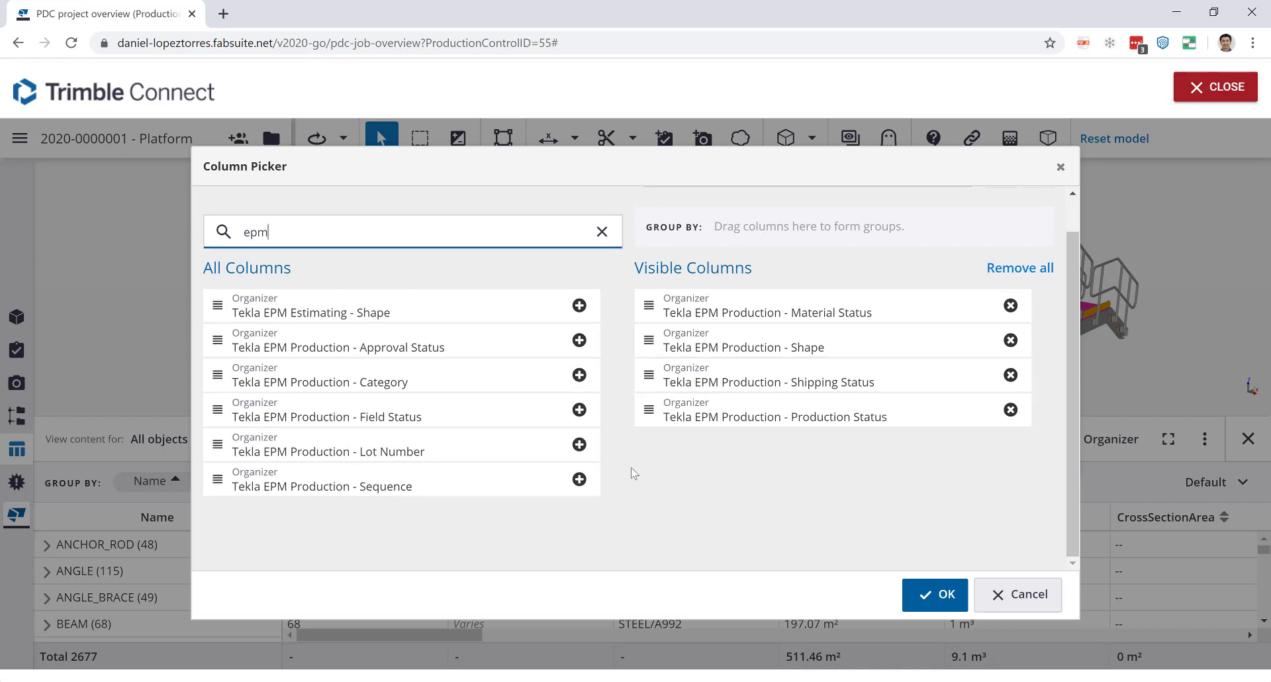
{"action": "left_click_drag", "start_coordinate": [449, 490], "coordinate": [927, 449]}
Add the new column, group the table by Material Status, and colour the model by those groups.
{"action": "left_click", "coordinate": [923, 593]}
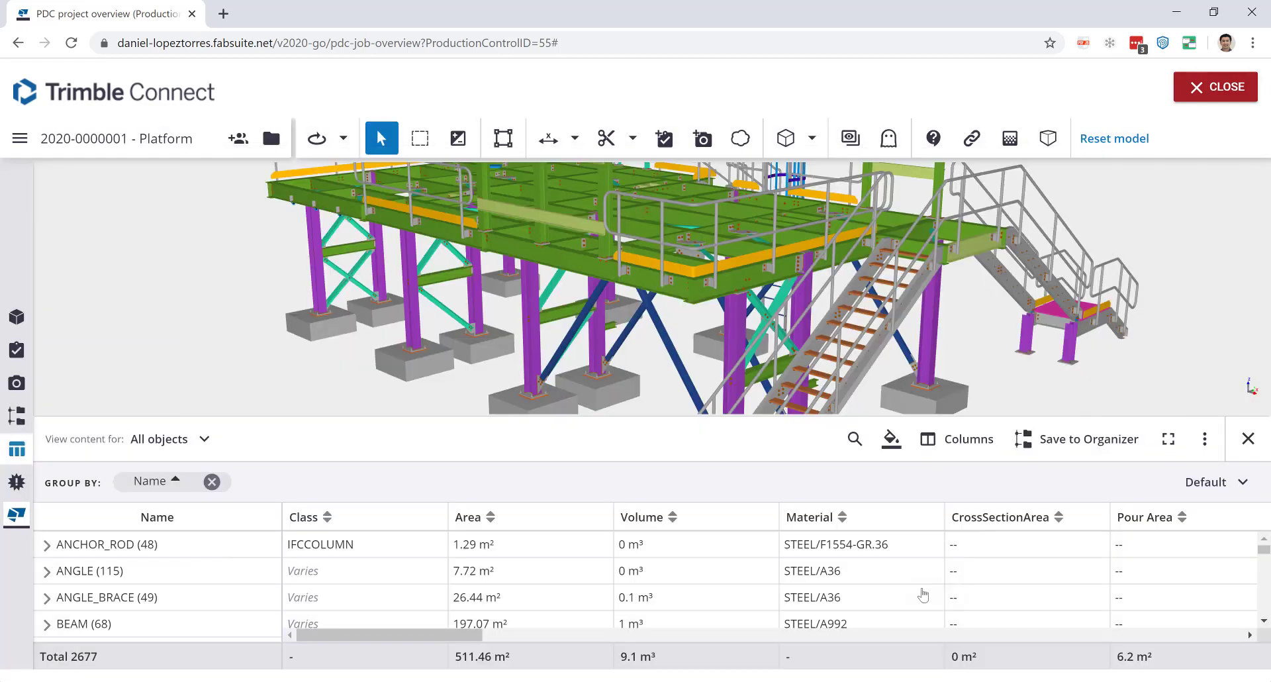
{"action": "scroll", "coordinate": [887, 557], "scroll_direction": "down", "scroll_amount": 5}
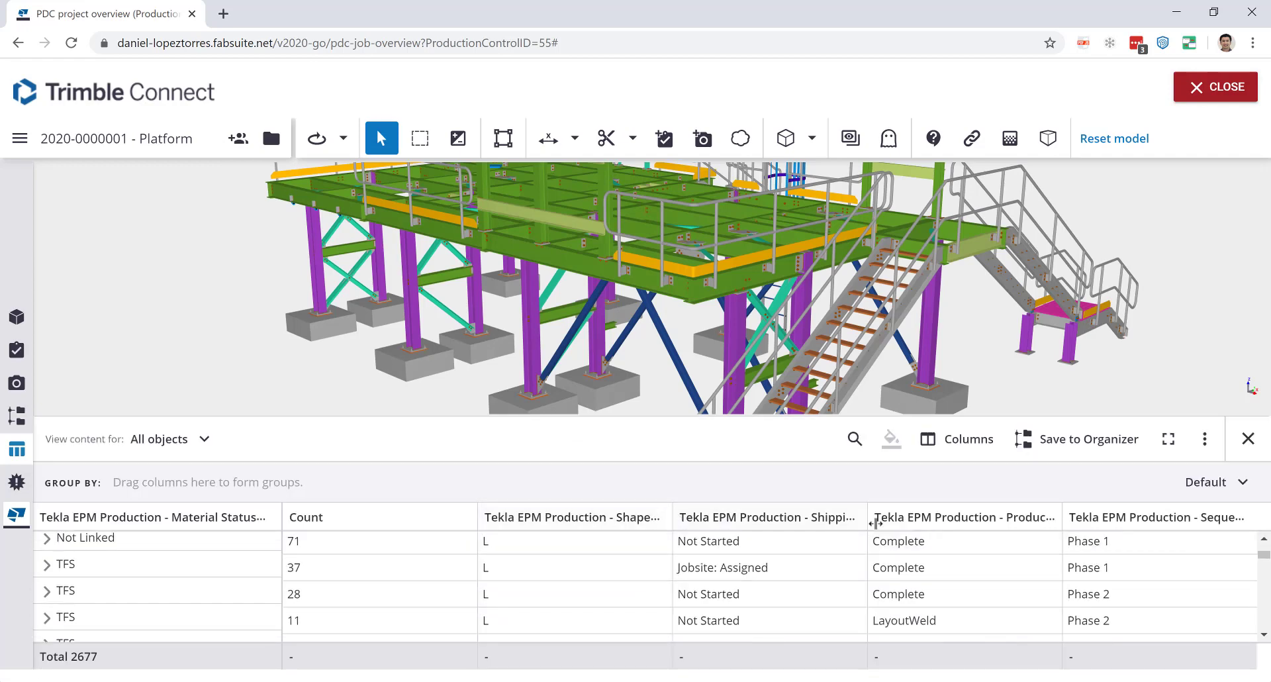
{"action": "scroll", "coordinate": [910, 565], "scroll_direction": "up", "scroll_amount": 5}
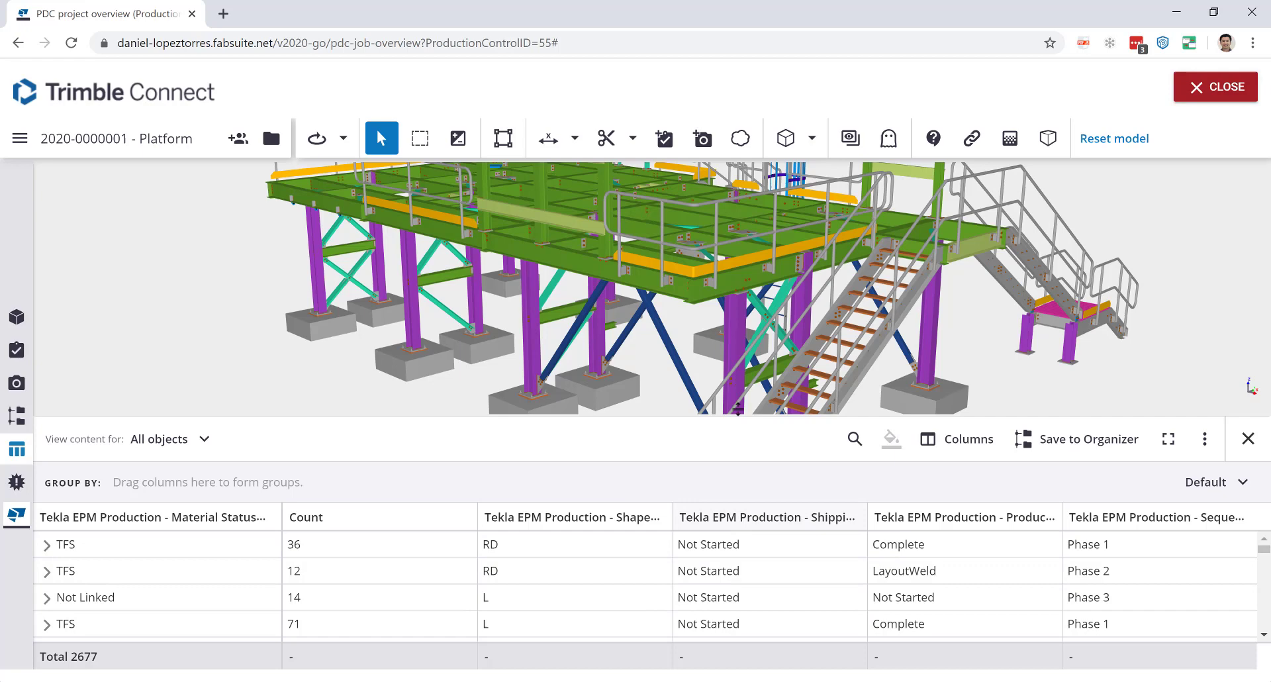
{"action": "scroll", "coordinate": [601, 344], "scroll_direction": "down", "scroll_amount": 2}
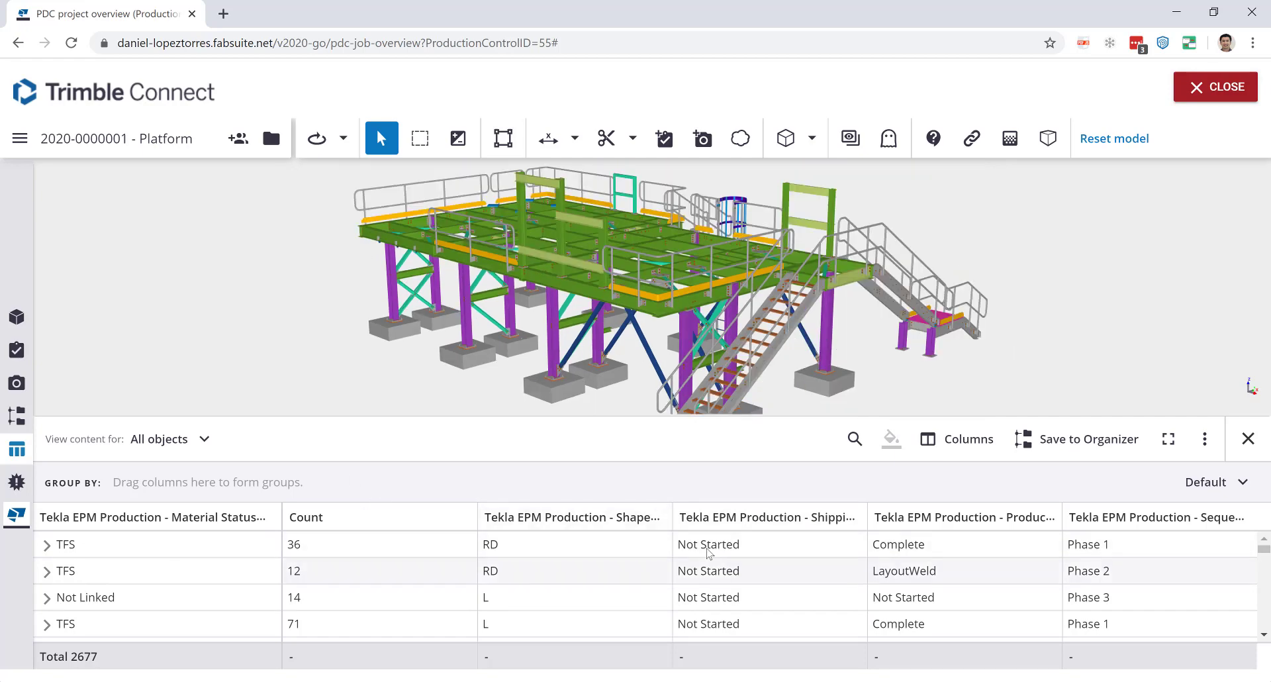
{"action": "left_click_drag", "start_coordinate": [228, 522], "coordinate": [235, 484]}
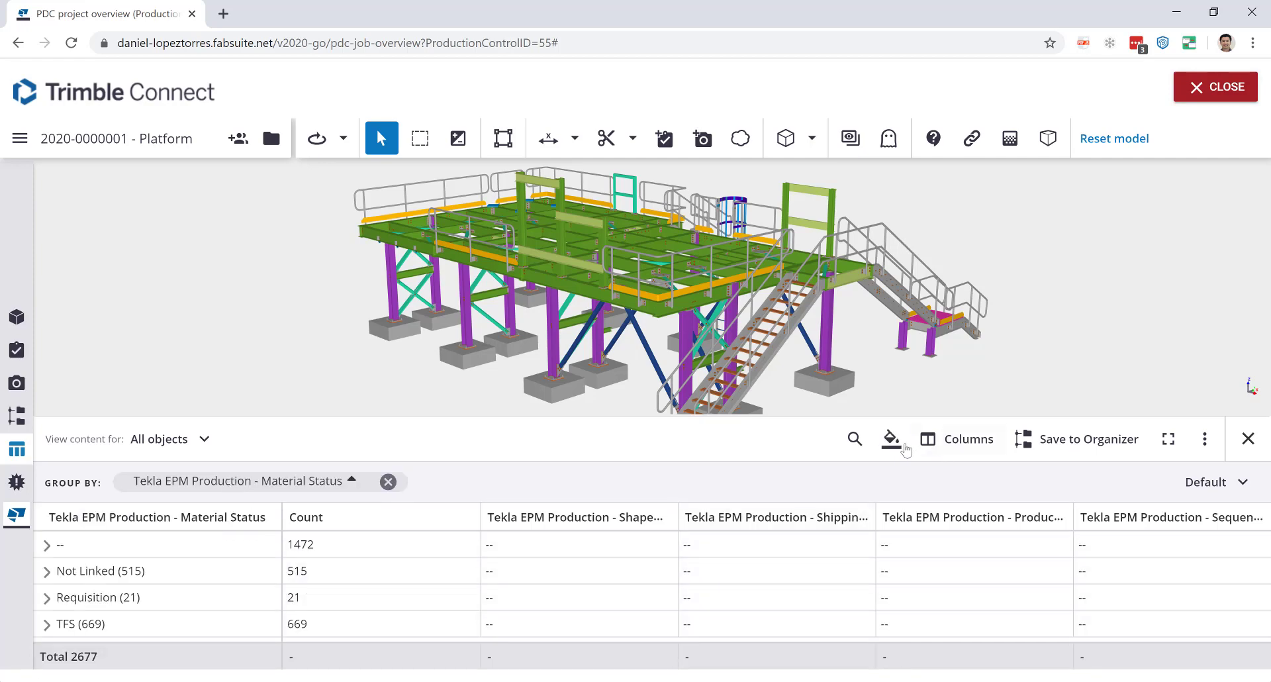
{"action": "left_click", "coordinate": [892, 440]}
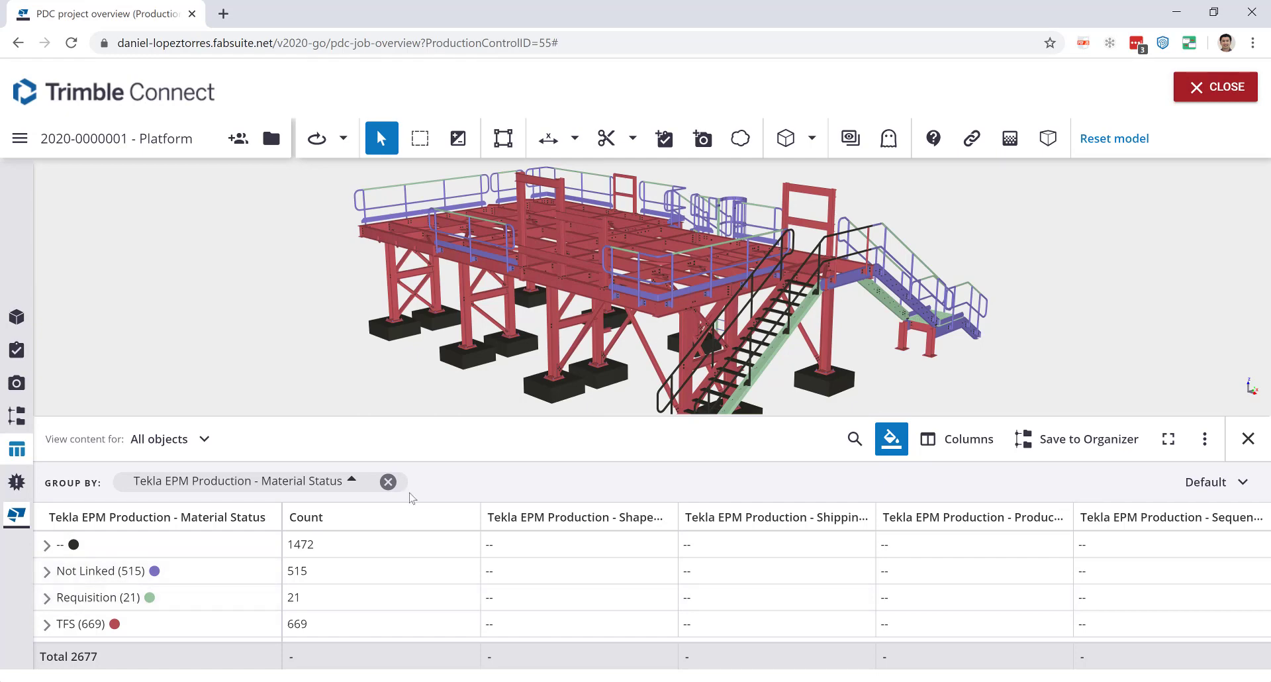
Replace the Material Status grouping with Production Status and colour the platform model by it.
{"action": "left_click", "coordinate": [388, 482]}
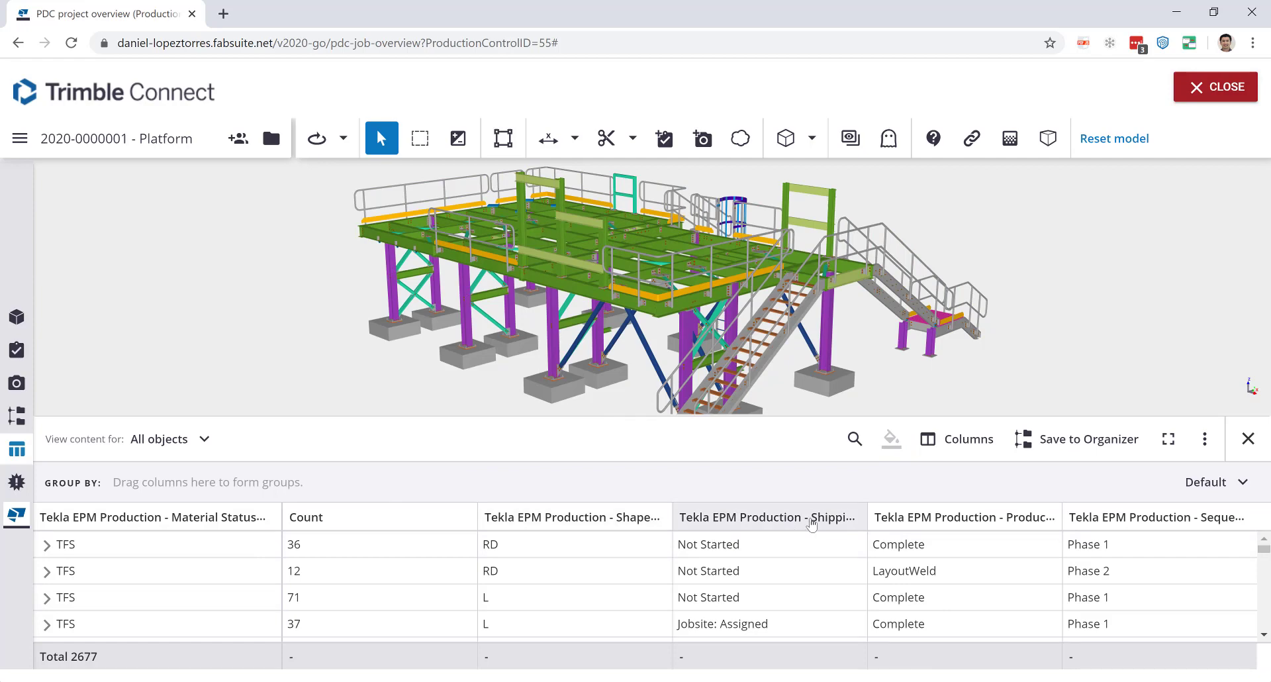
{"action": "left_click_drag", "start_coordinate": [976, 525], "coordinate": [894, 486]}
{"action": "left_click", "coordinate": [891, 444]}
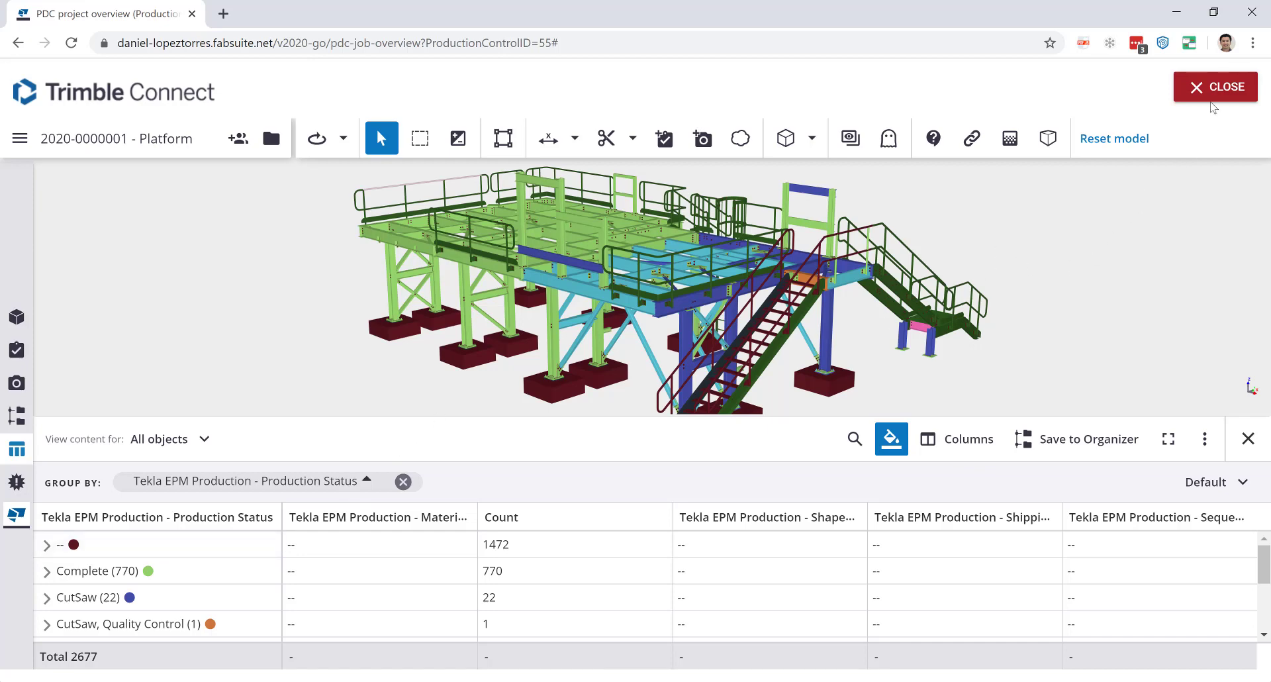
Close the model viewer, return to the Platform job overview, and open its Drawings list.
{"action": "left_click", "coordinate": [1214, 95]}
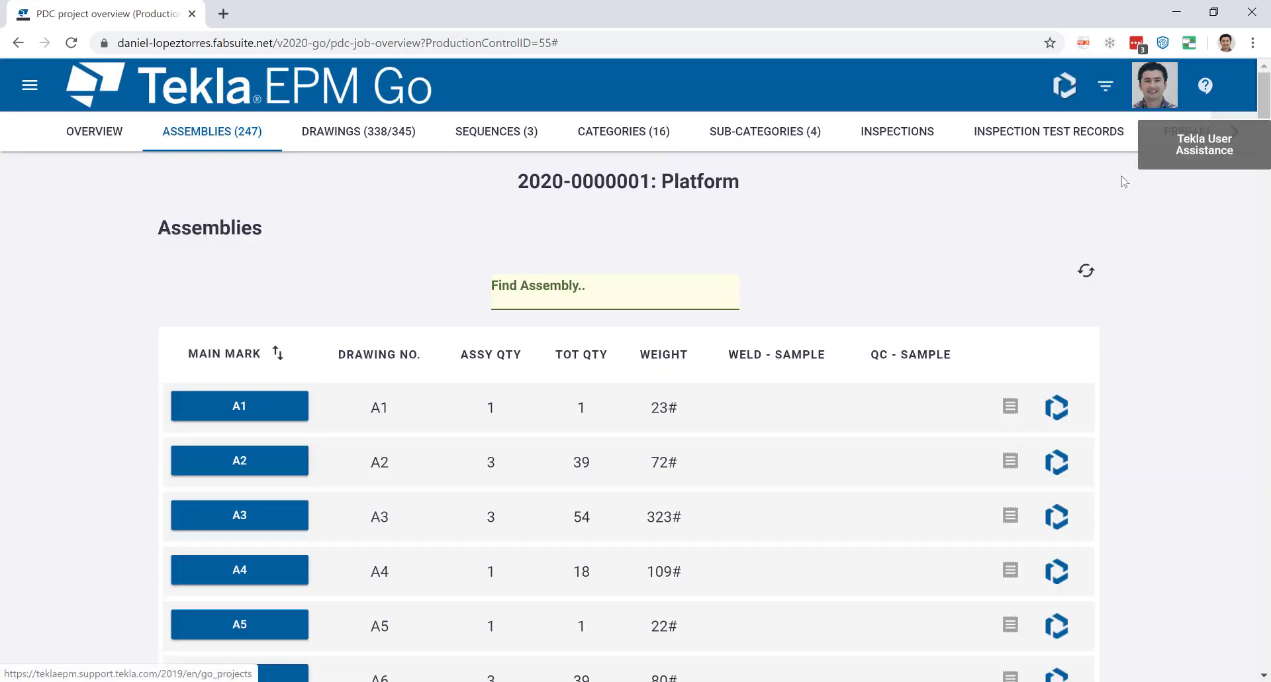
{"action": "left_click", "coordinate": [105, 140]}
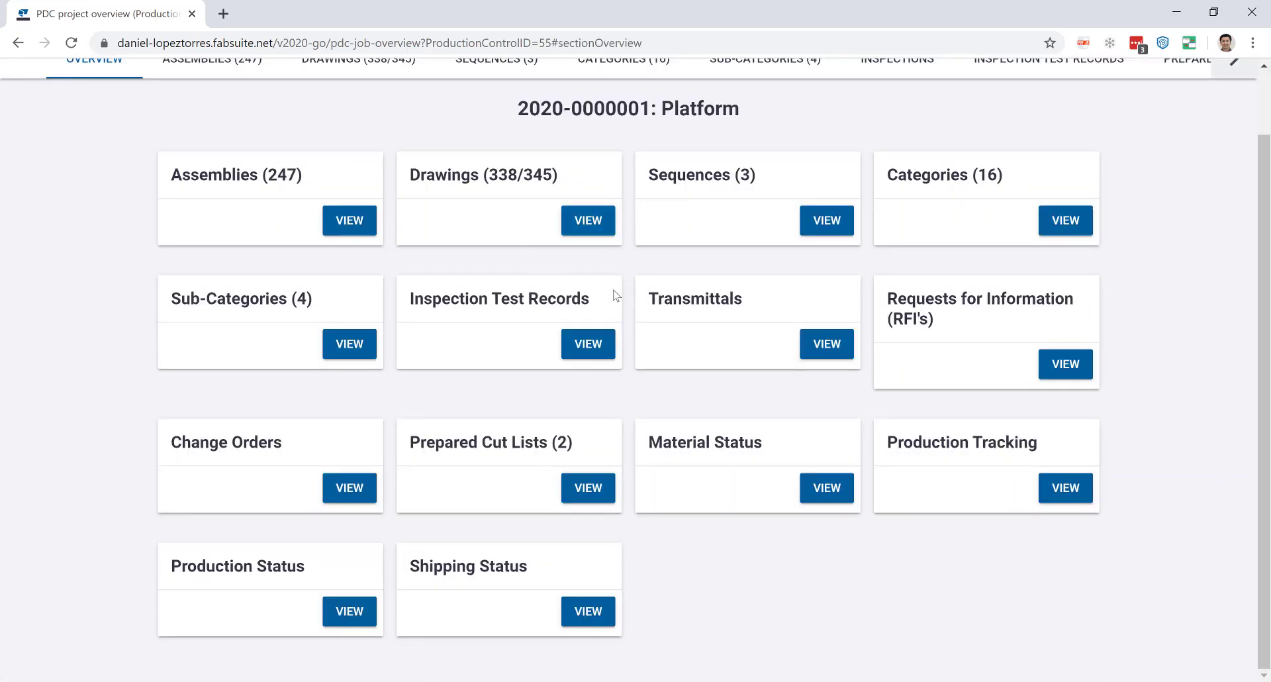
{"action": "scroll", "coordinate": [616, 295], "scroll_direction": "up", "scroll_amount": 1}
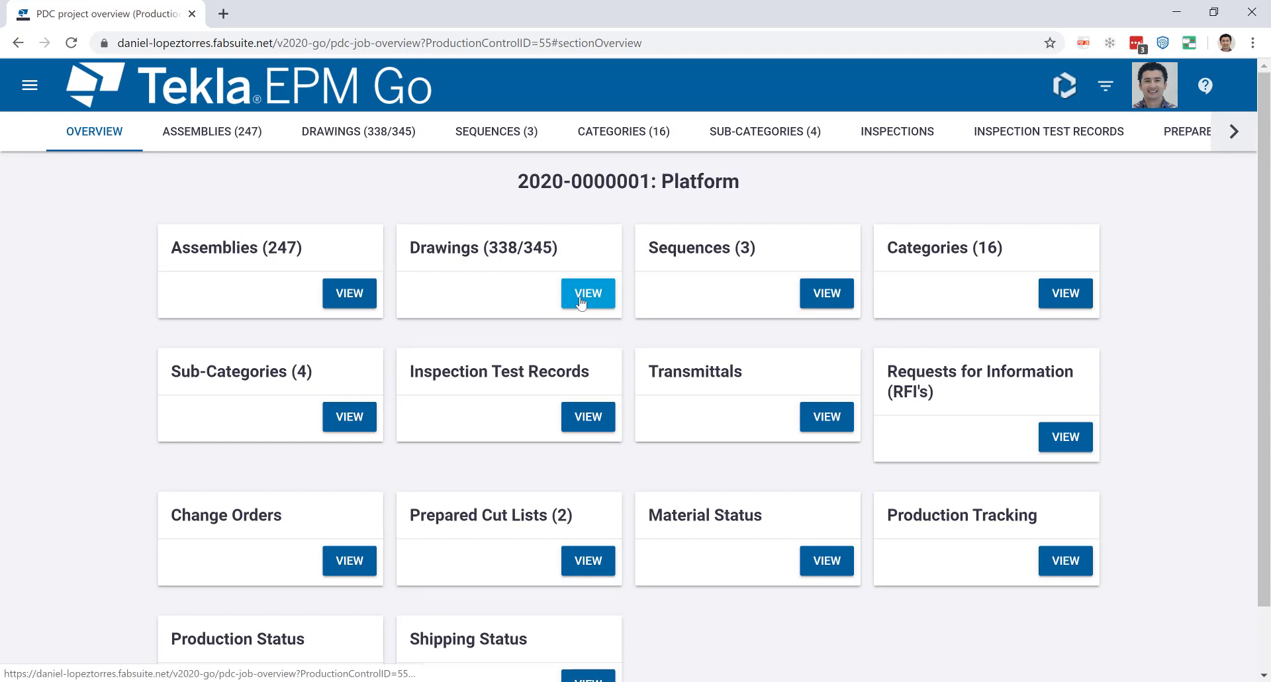
{"action": "left_click", "coordinate": [580, 298]}
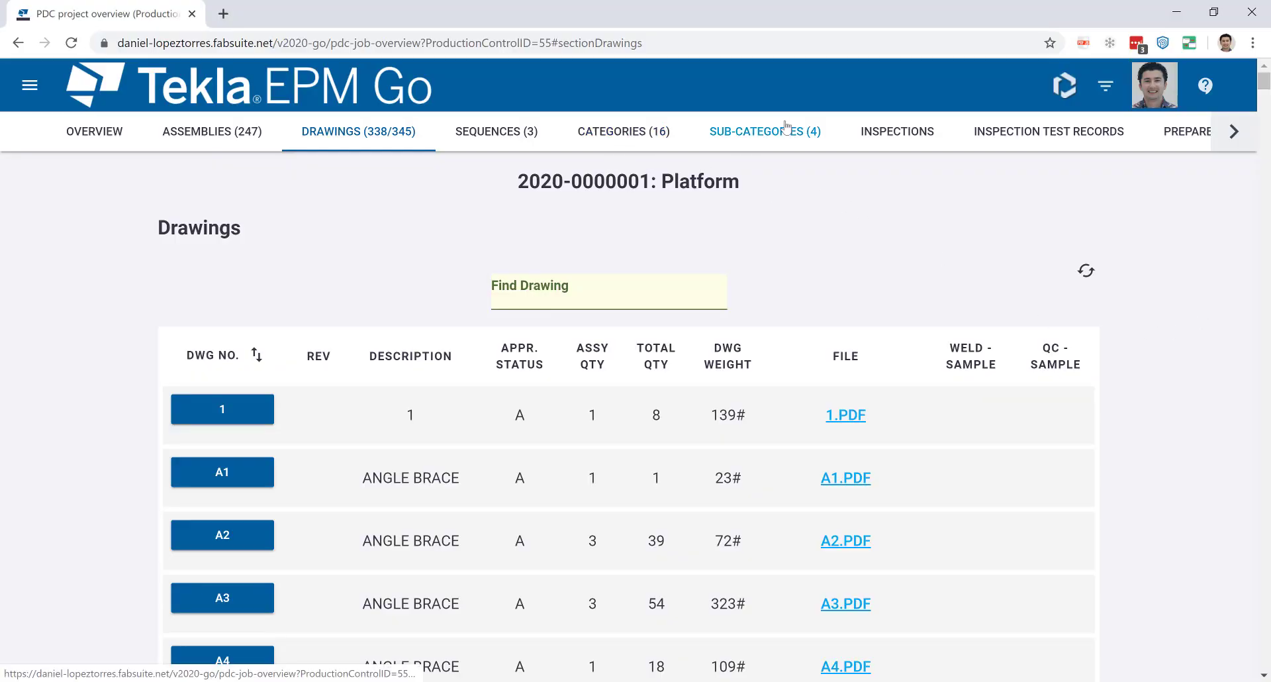
Switch to the Categories list and browse quantities, weights and sample counts per category.
{"action": "left_click", "coordinate": [646, 136]}
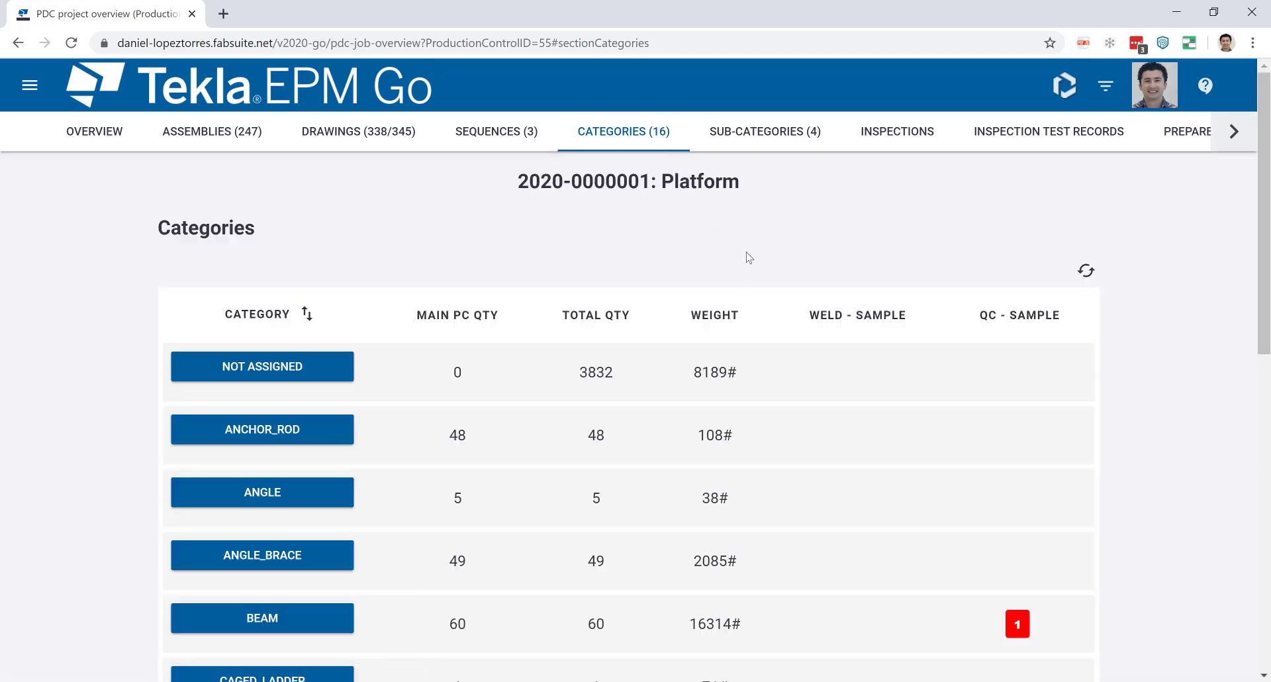
{"action": "scroll", "coordinate": [725, 352], "scroll_direction": "down", "scroll_amount": 4}
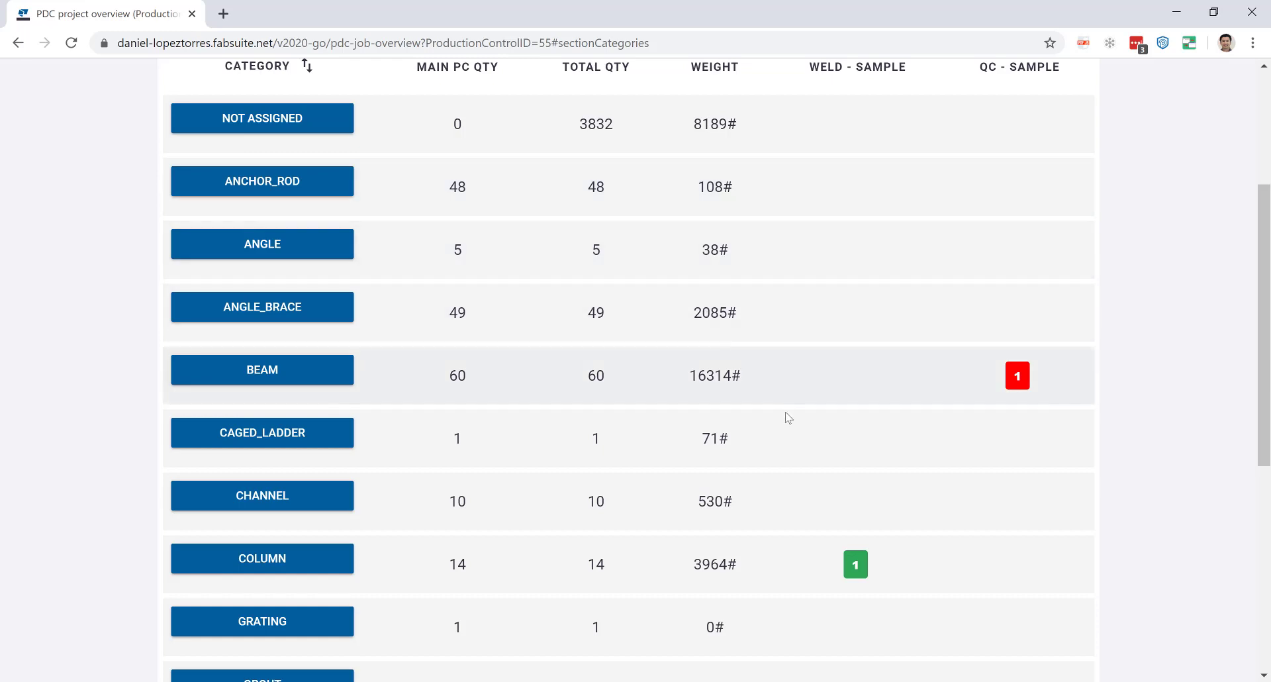
{"action": "scroll", "coordinate": [787, 417], "scroll_direction": "down", "scroll_amount": 1}
{"action": "scroll", "coordinate": [787, 417], "scroll_direction": "up", "scroll_amount": 2}
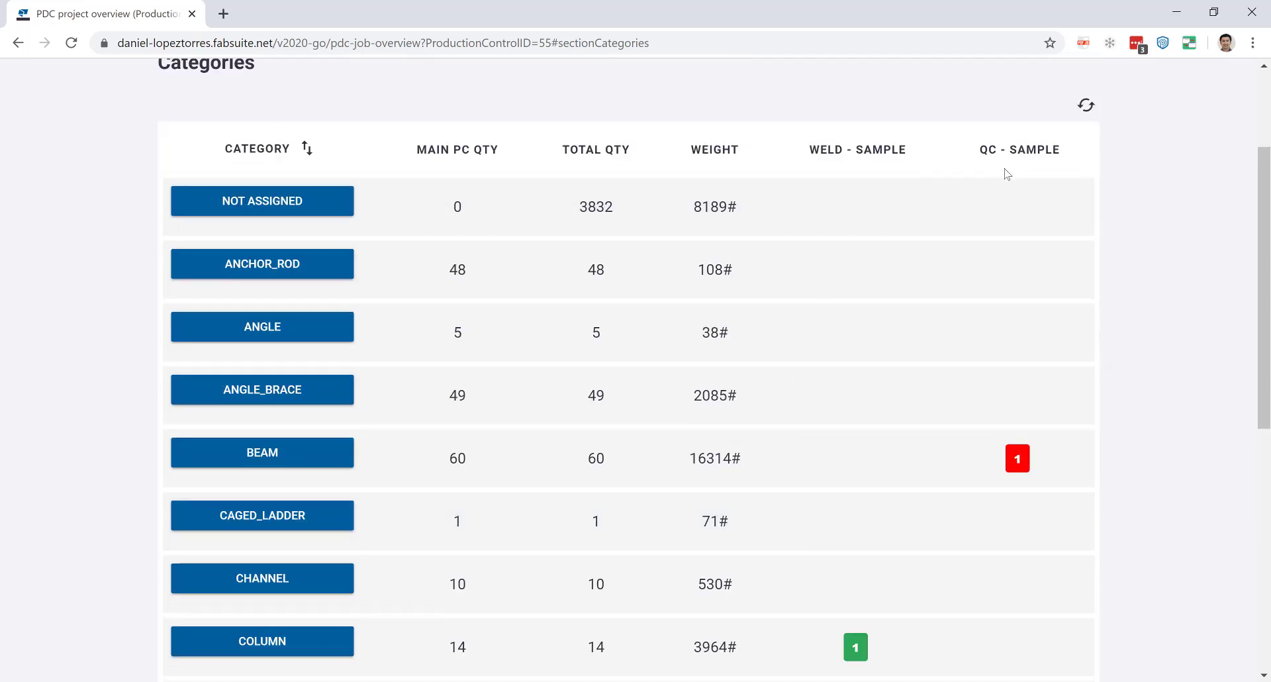
{"action": "scroll", "coordinate": [857, 369], "scroll_direction": "down", "scroll_amount": 1}
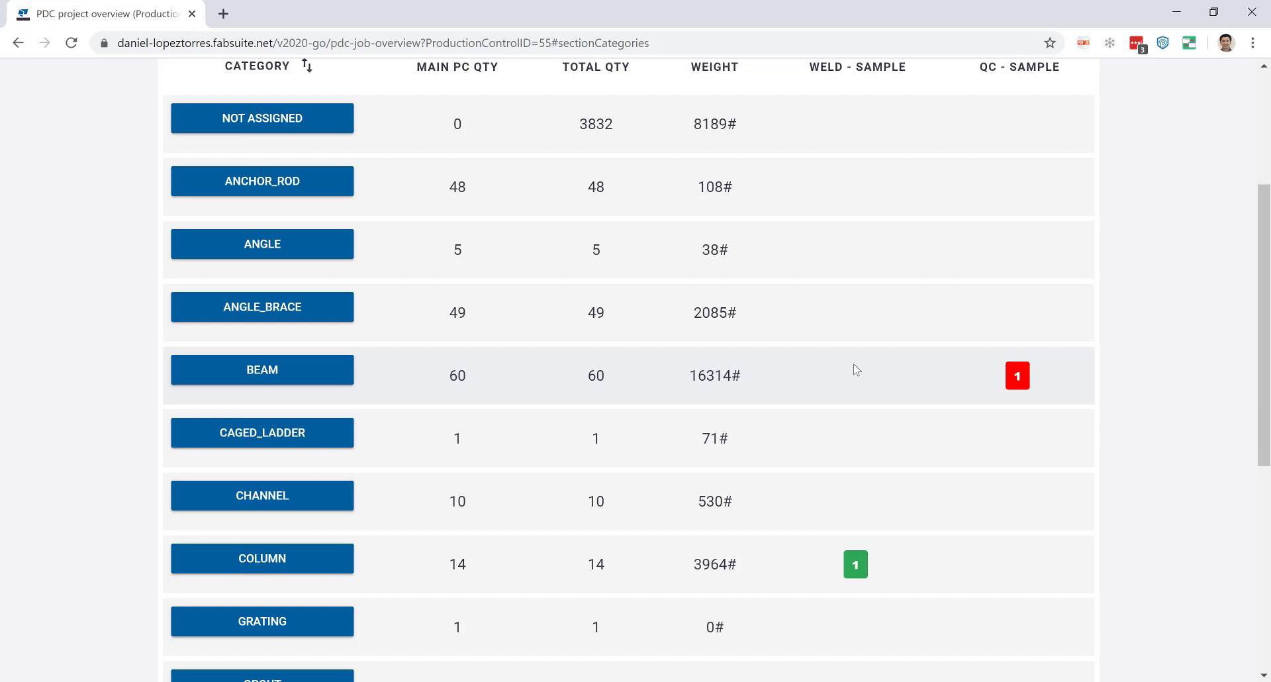
{"action": "scroll", "coordinate": [857, 369], "scroll_direction": "up", "scroll_amount": 3}
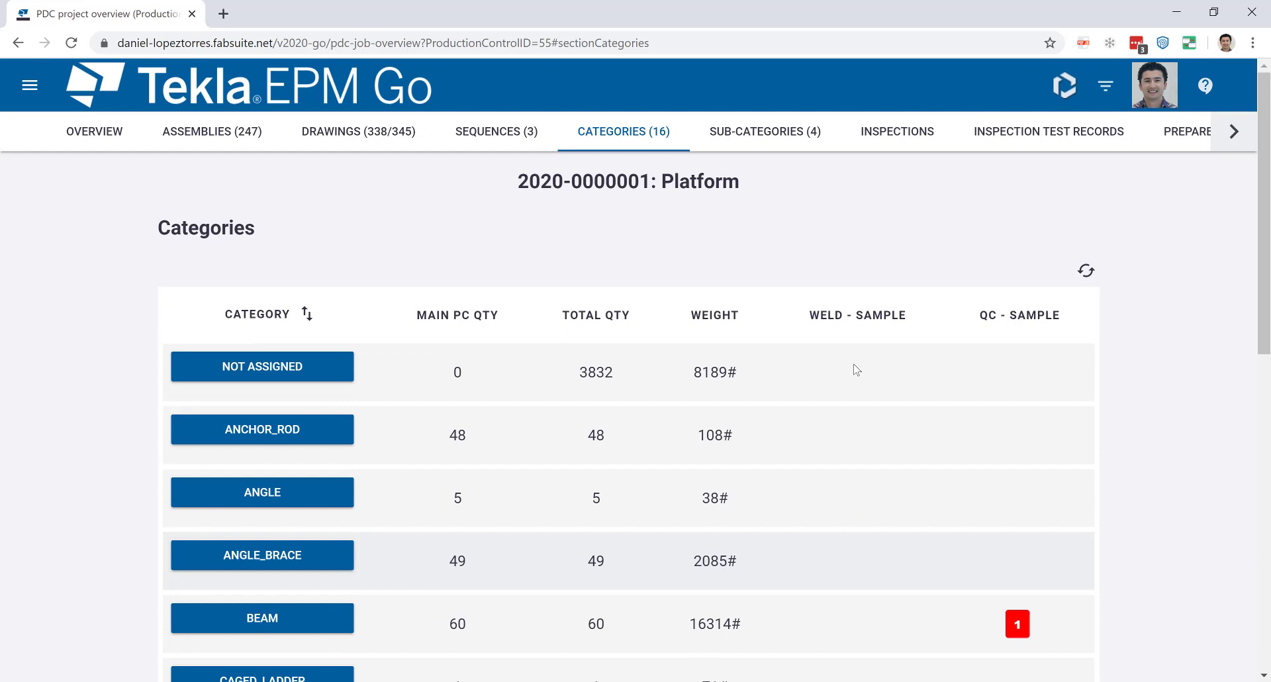
Visit the Inspections section from the side menu, then return to the Platform job overview.
{"action": "left_click", "coordinate": [114, 133]}
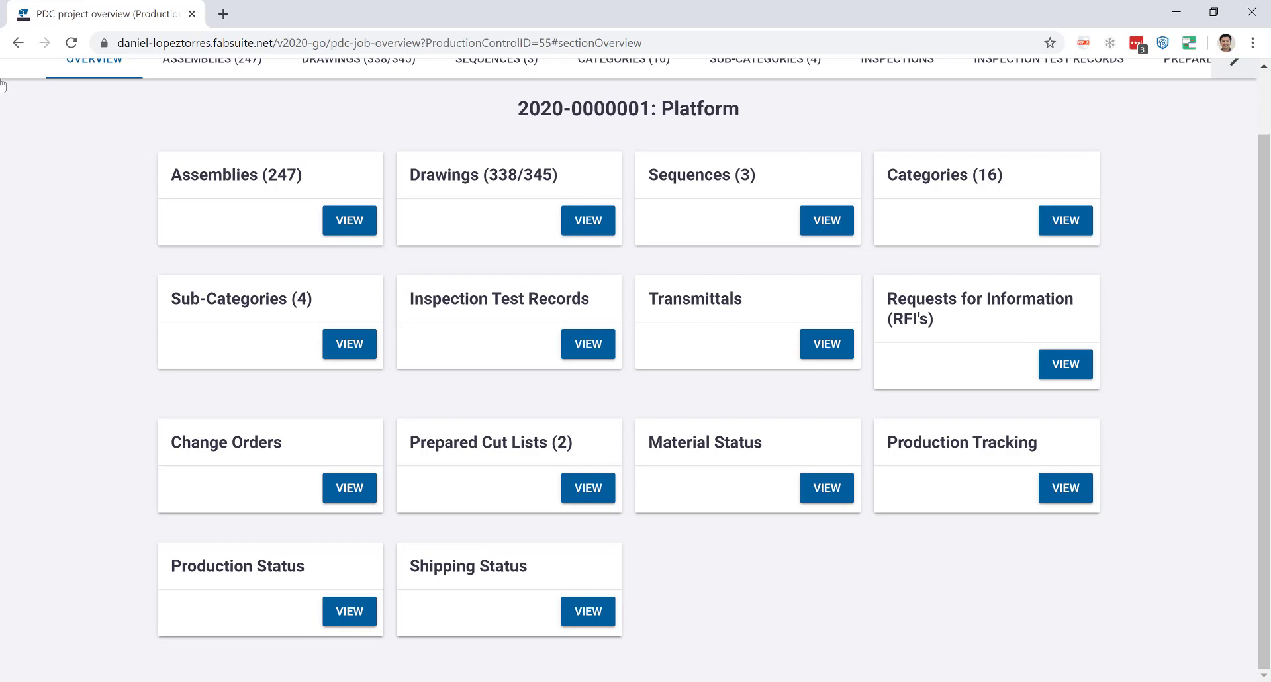
{"action": "scroll", "coordinate": [60, 135], "scroll_direction": "up", "scroll_amount": 1}
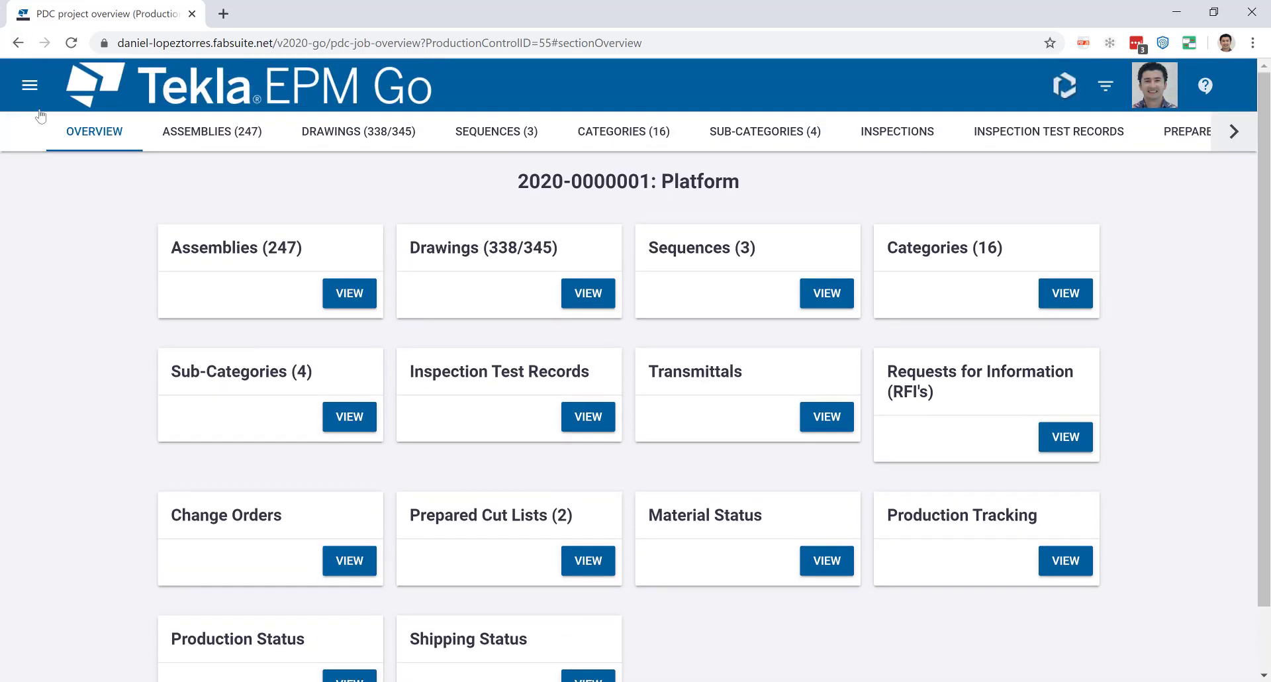
{"action": "left_click", "coordinate": [29, 88]}
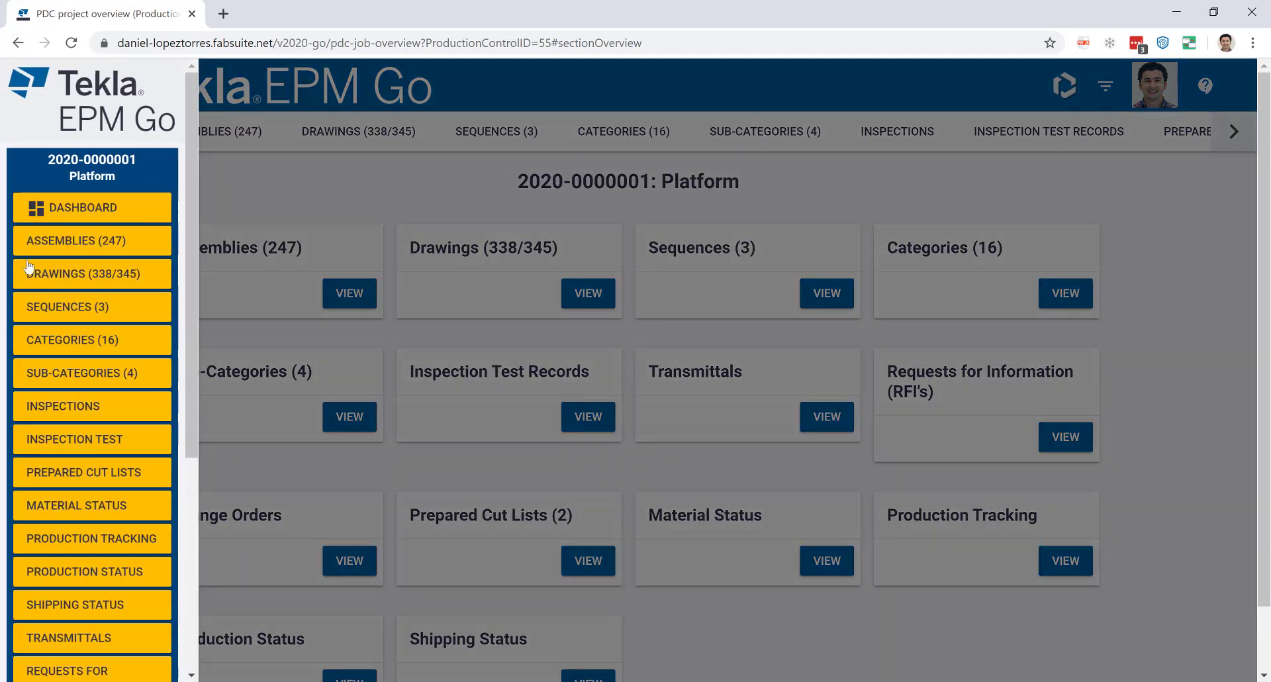
{"action": "left_click", "coordinate": [99, 404]}
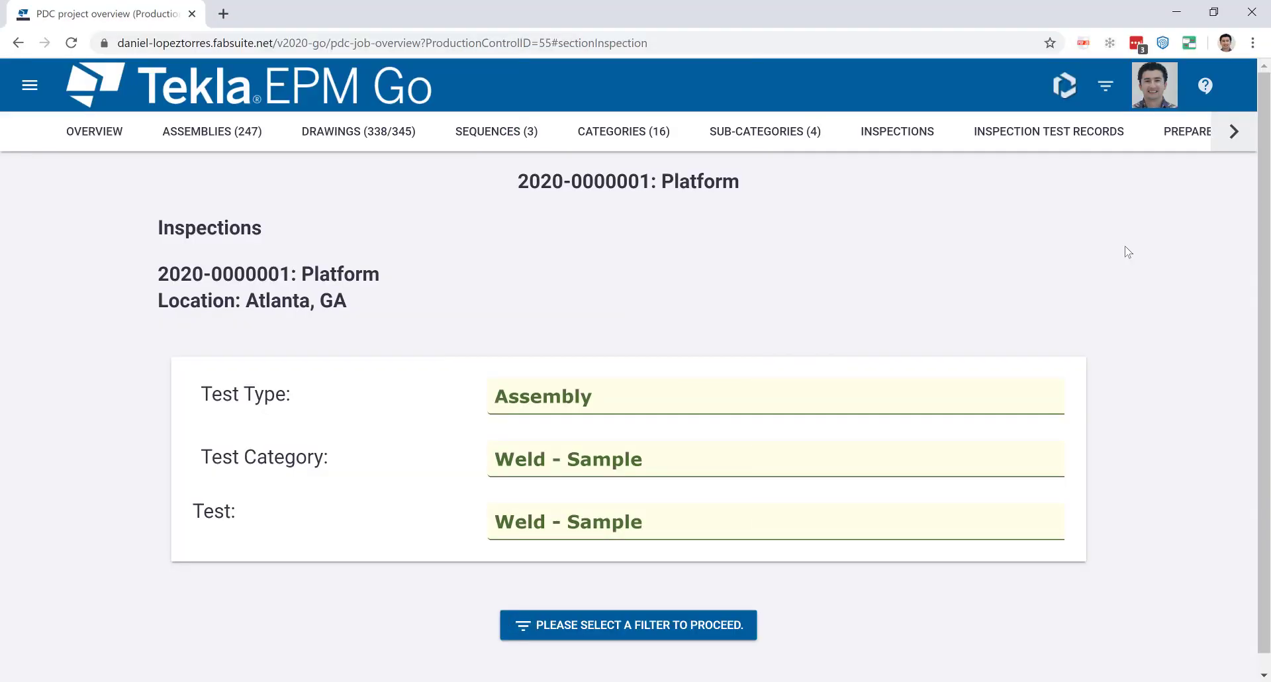
{"action": "left_click", "coordinate": [126, 131]}
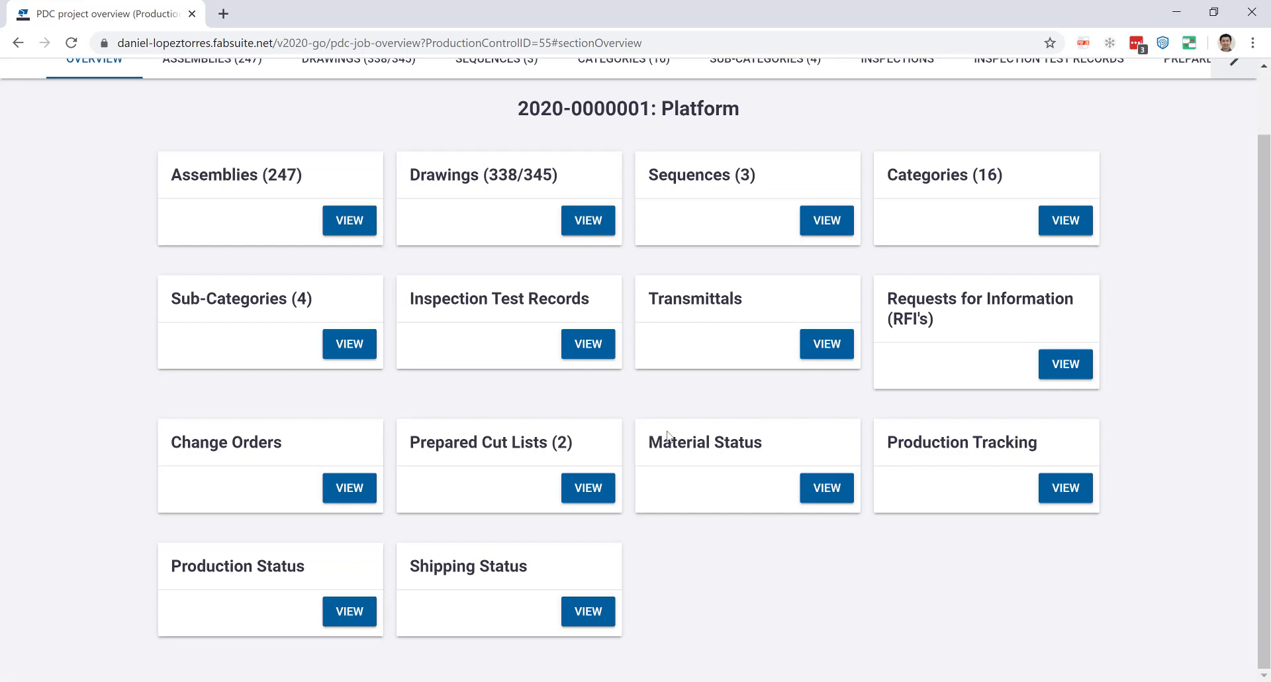
Open the Platform job's Project Schedule and scroll through its tasks, dates, durations and progress.
{"action": "scroll", "coordinate": [192, 259], "scroll_direction": "up", "scroll_amount": 2}
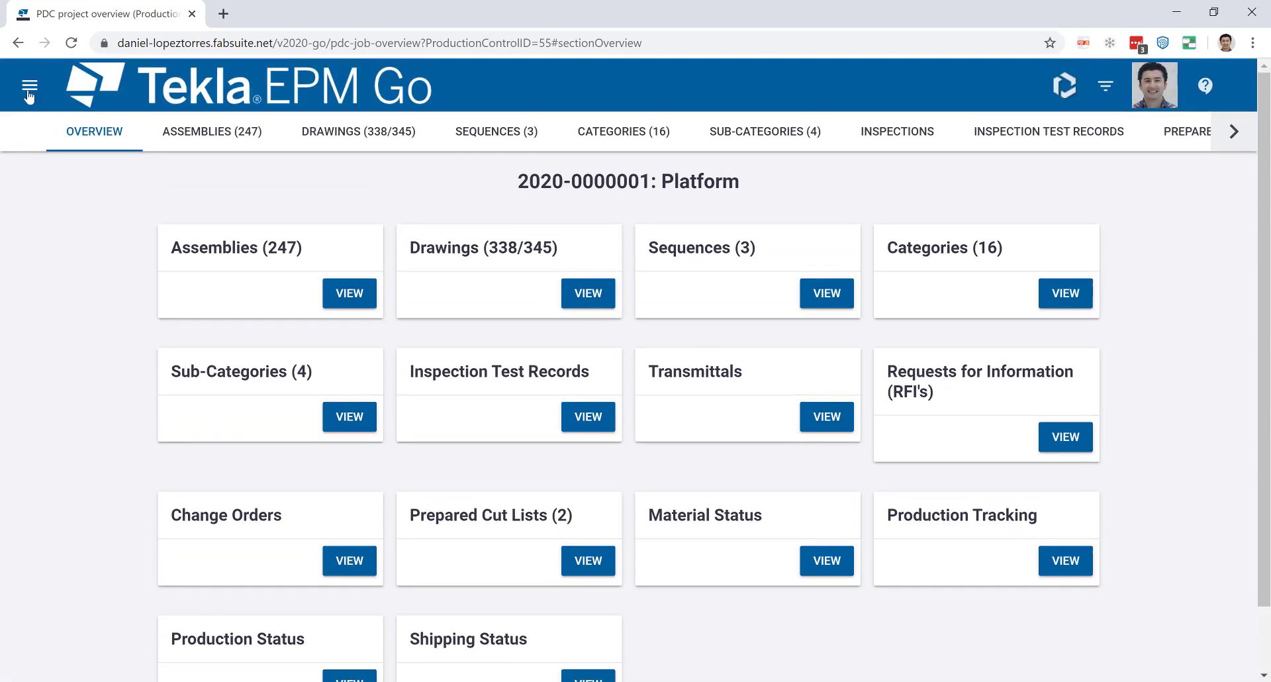
{"action": "left_click", "coordinate": [24, 86]}
{"action": "scroll", "coordinate": [96, 463], "scroll_direction": "down", "scroll_amount": 5}
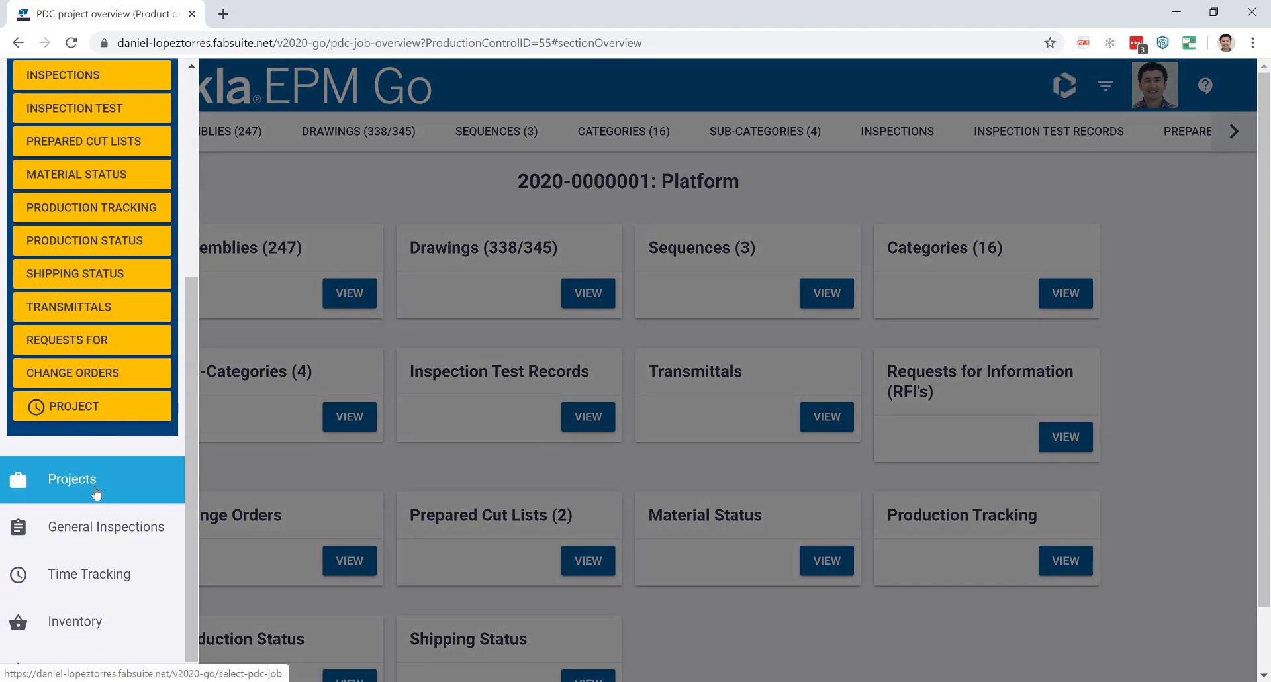
{"action": "left_click", "coordinate": [93, 409]}
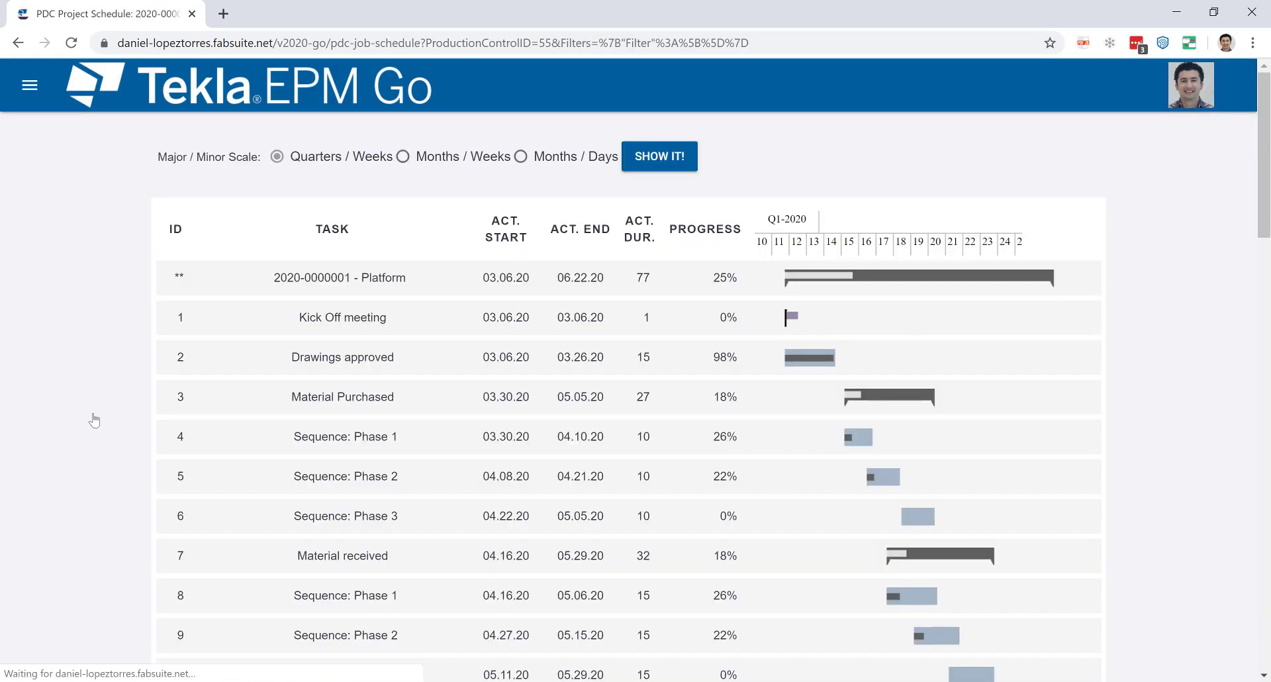
{"action": "scroll", "coordinate": [824, 391], "scroll_direction": "down", "scroll_amount": 5}
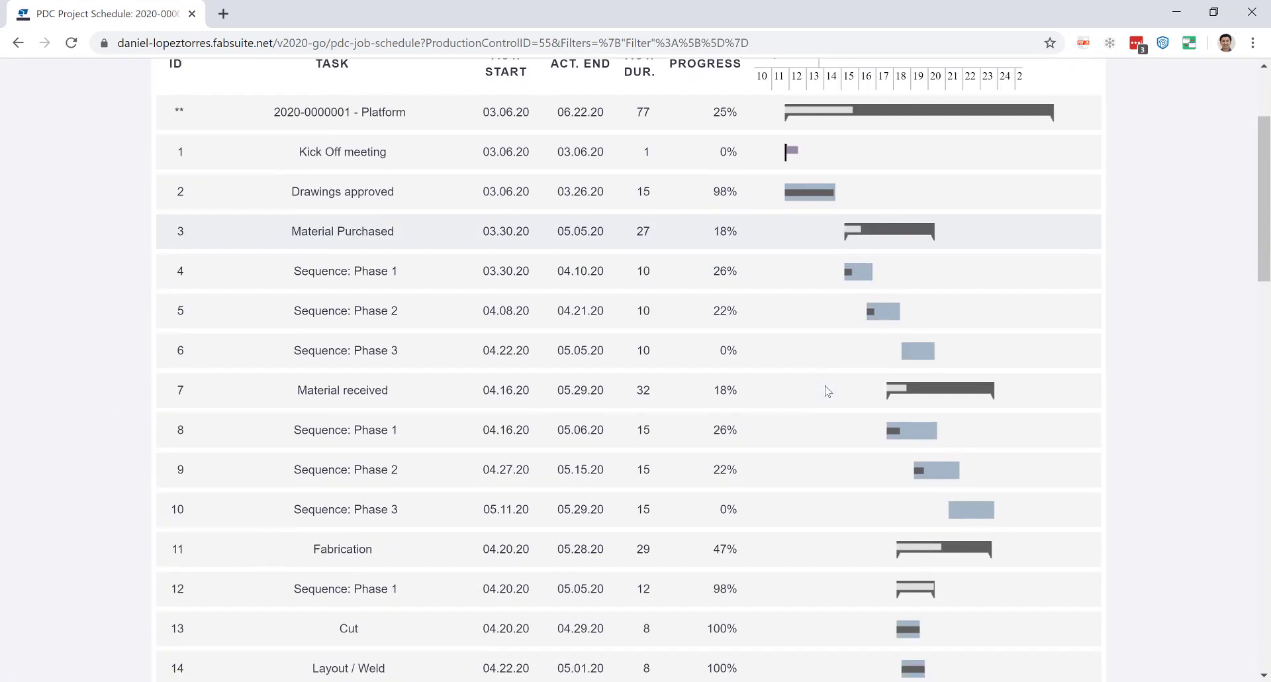
{"action": "scroll", "coordinate": [827, 391], "scroll_direction": "down", "scroll_amount": 8}
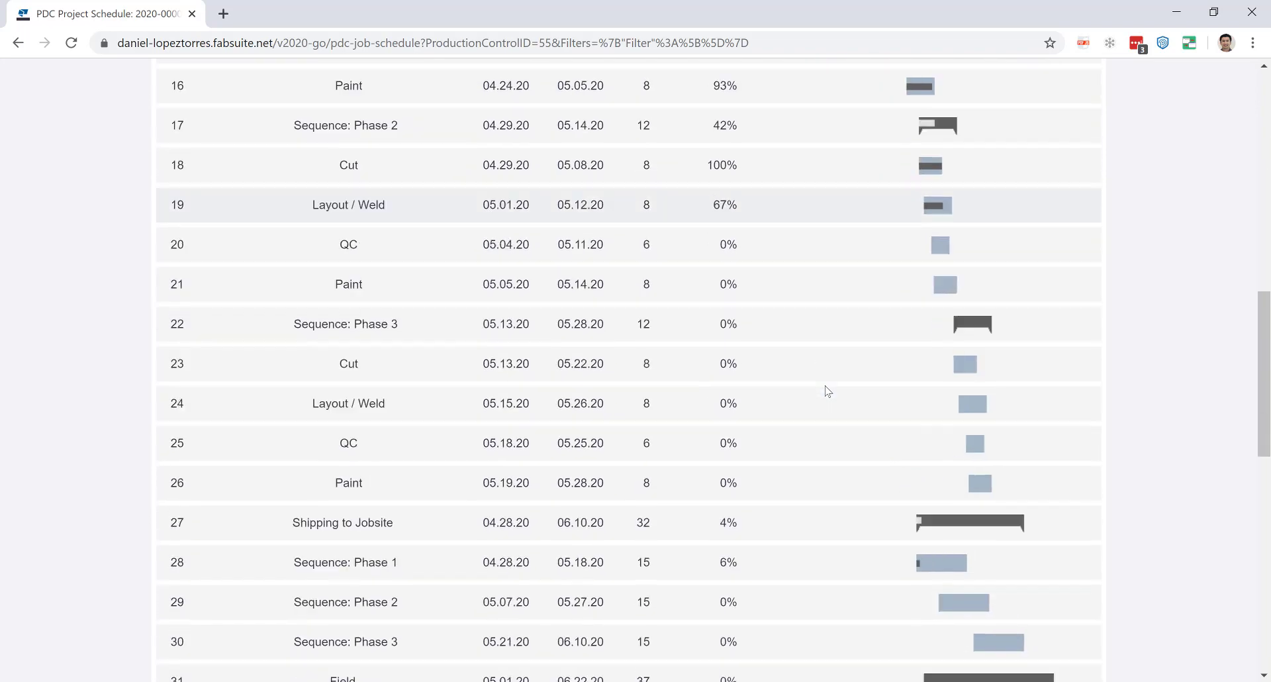
{"action": "scroll", "coordinate": [826, 391], "scroll_direction": "down", "scroll_amount": 2}
{"action": "scroll", "coordinate": [826, 391], "scroll_direction": "up", "scroll_amount": 15}
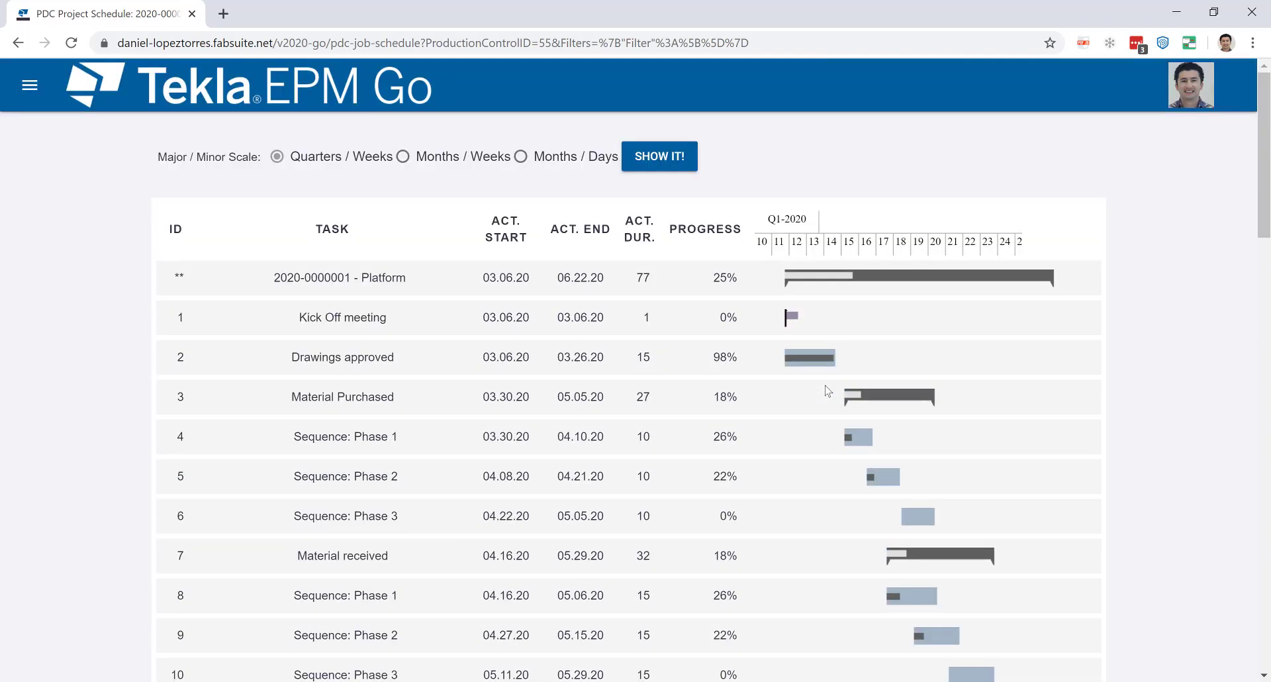
{"action": "left_click", "coordinate": [30, 85]}
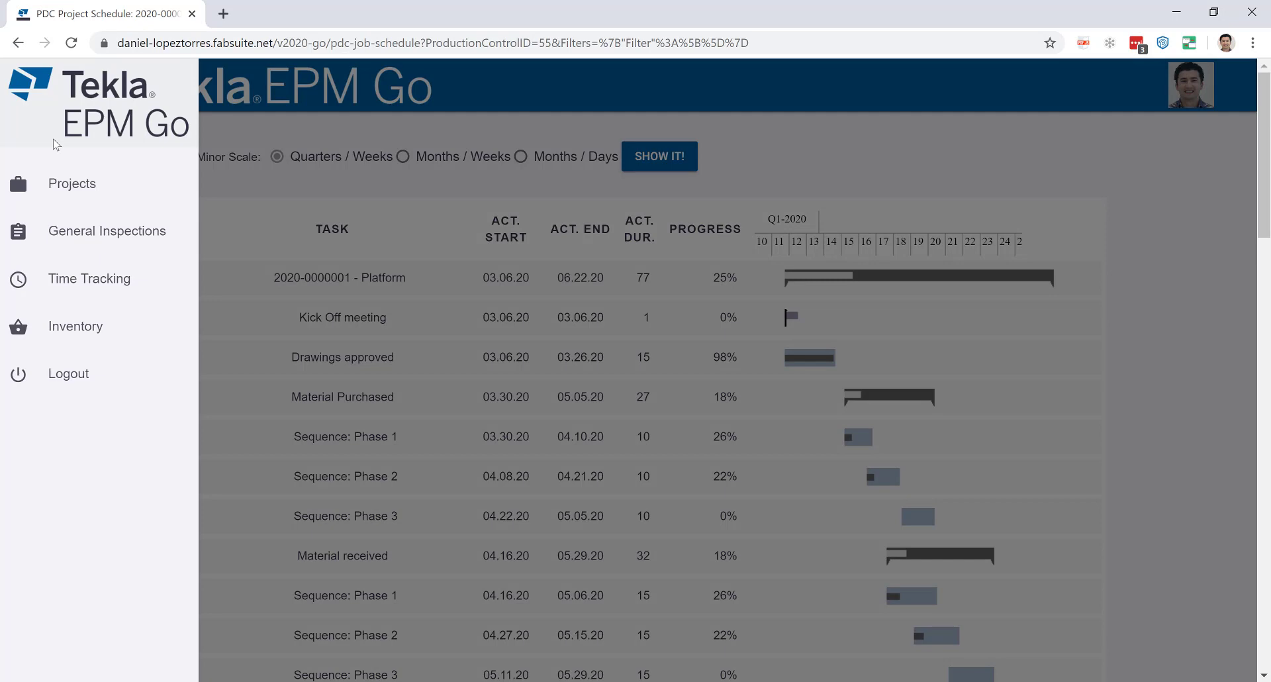
{"action": "left_click", "coordinate": [71, 186]}
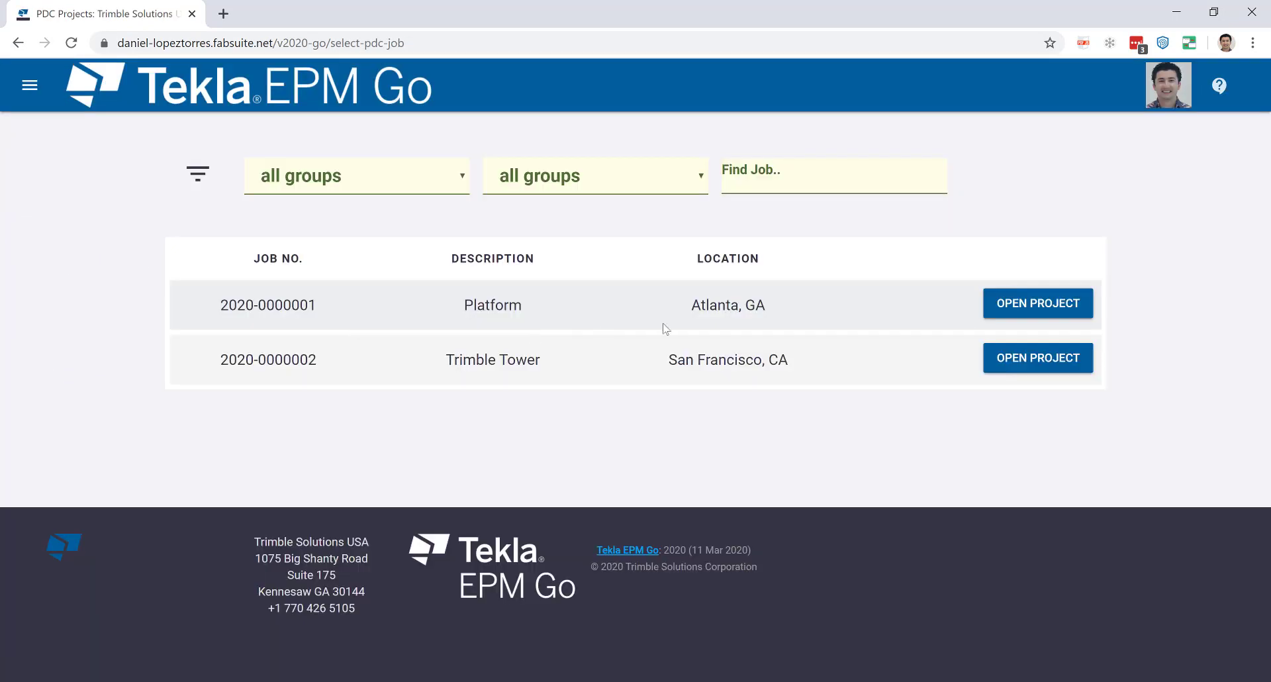
{"action": "left_click", "coordinate": [1061, 306]}
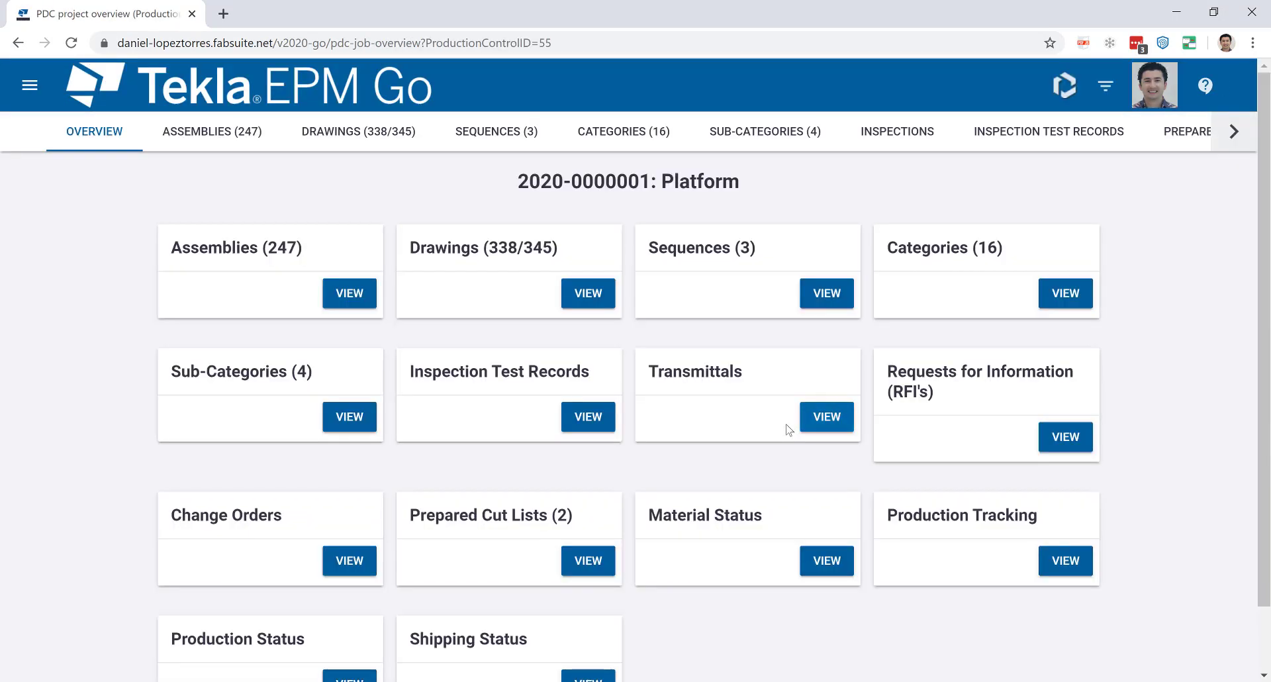
{"action": "left_click", "coordinate": [822, 415]}
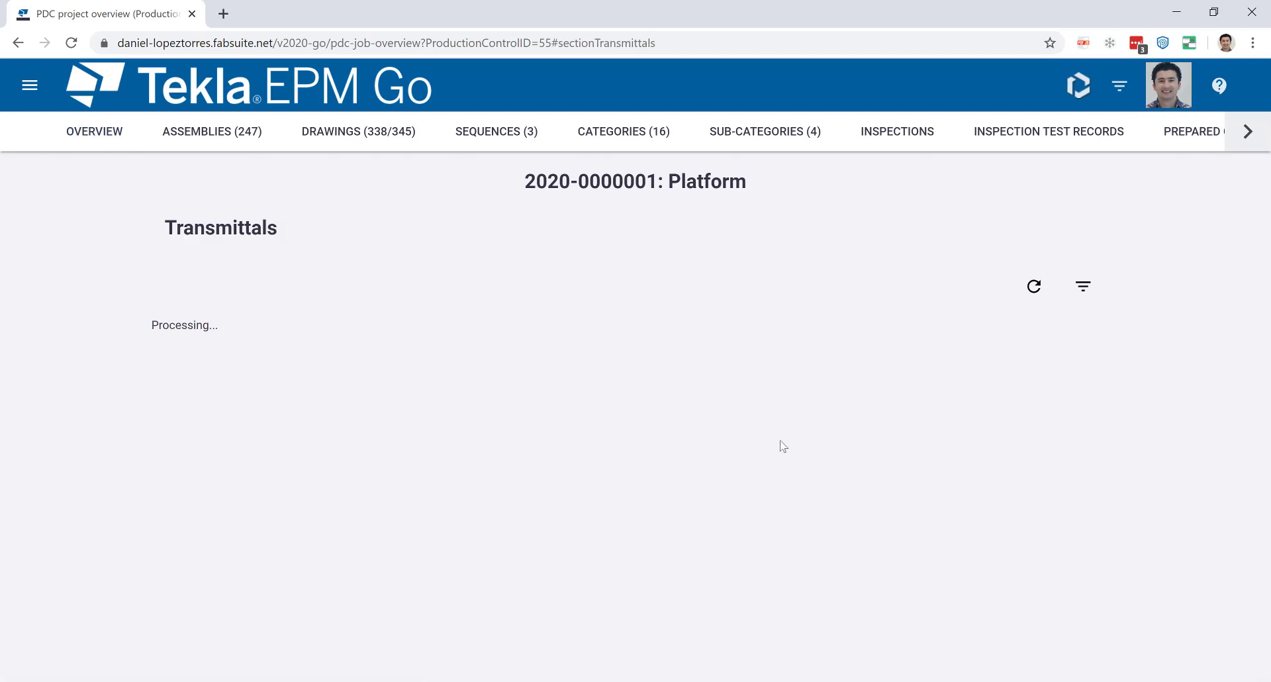
{"action": "scroll", "coordinate": [784, 449], "scroll_direction": "down", "scroll_amount": 1}
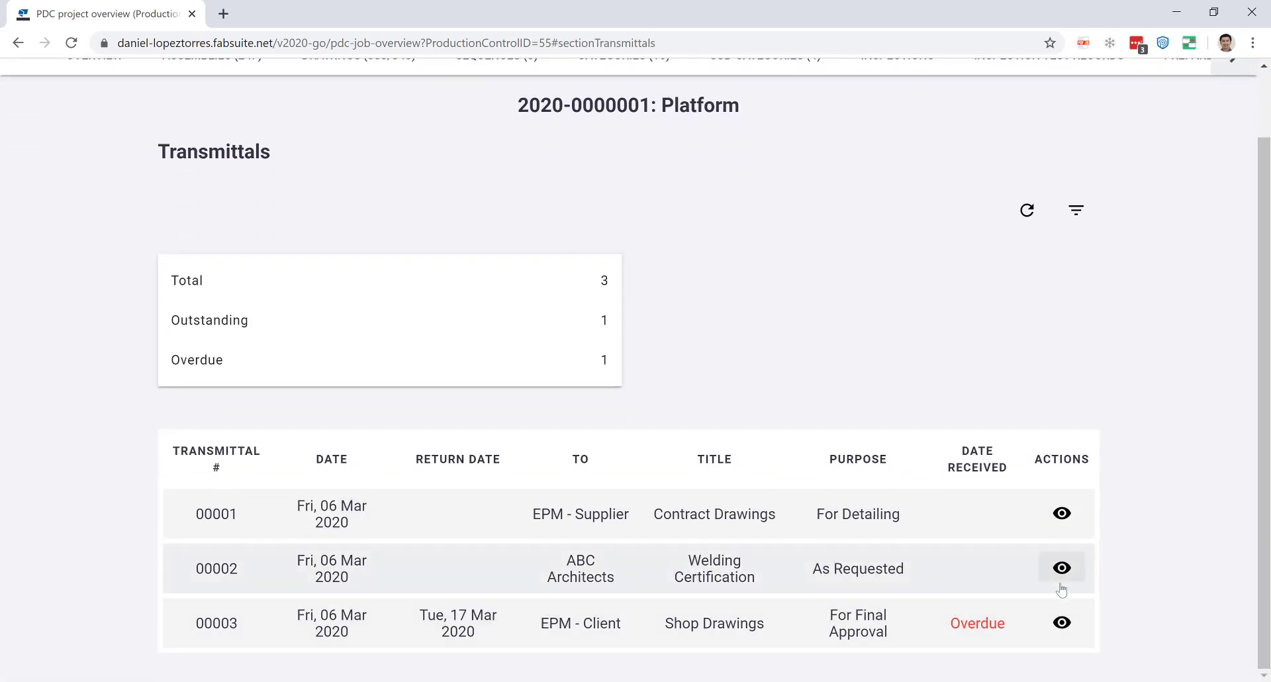
Review the details of the overdue Shop Drawings transmittal 00003, then close them.
{"action": "left_click", "coordinate": [1062, 624]}
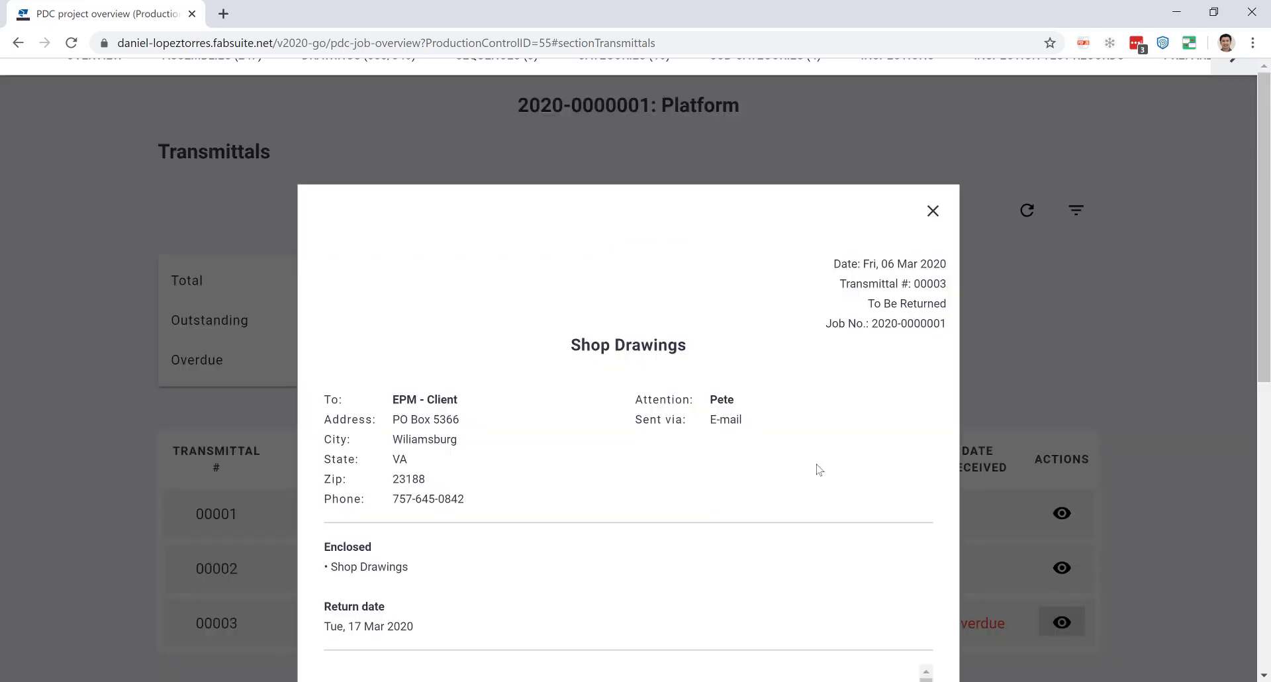
{"action": "scroll", "coordinate": [866, 327], "scroll_direction": "down", "scroll_amount": 5}
{"action": "scroll", "coordinate": [855, 311], "scroll_direction": "down", "scroll_amount": 7}
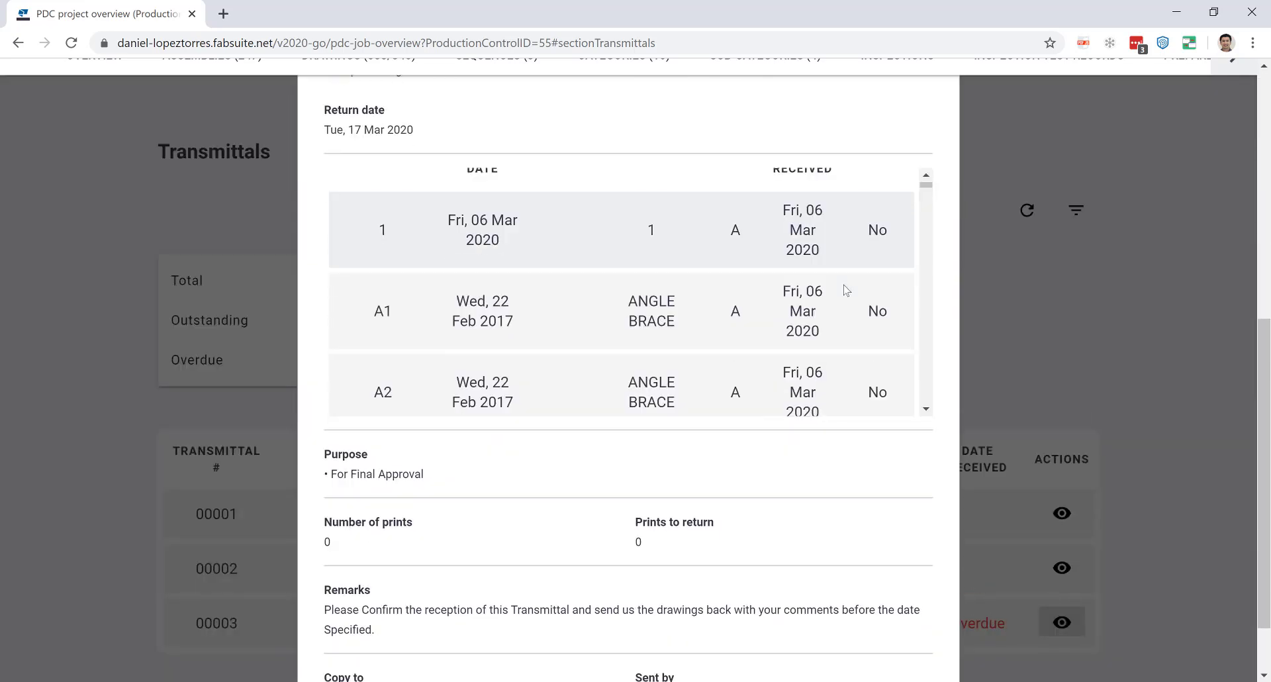
{"action": "scroll", "coordinate": [845, 291], "scroll_direction": "up", "scroll_amount": 7}
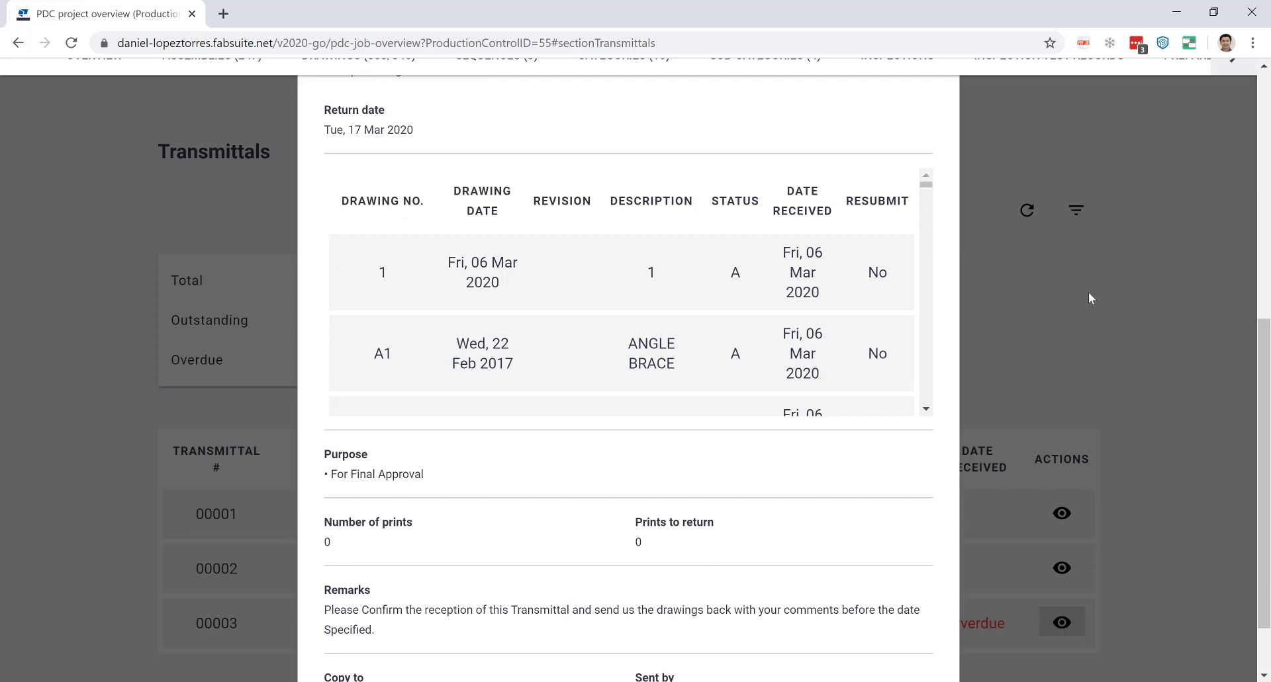
{"action": "scroll", "coordinate": [1089, 293], "scroll_direction": "up", "scroll_amount": 5}
{"action": "left_click", "coordinate": [932, 210]}
{"action": "scroll", "coordinate": [420, 199], "scroll_direction": "up", "scroll_amount": 2}
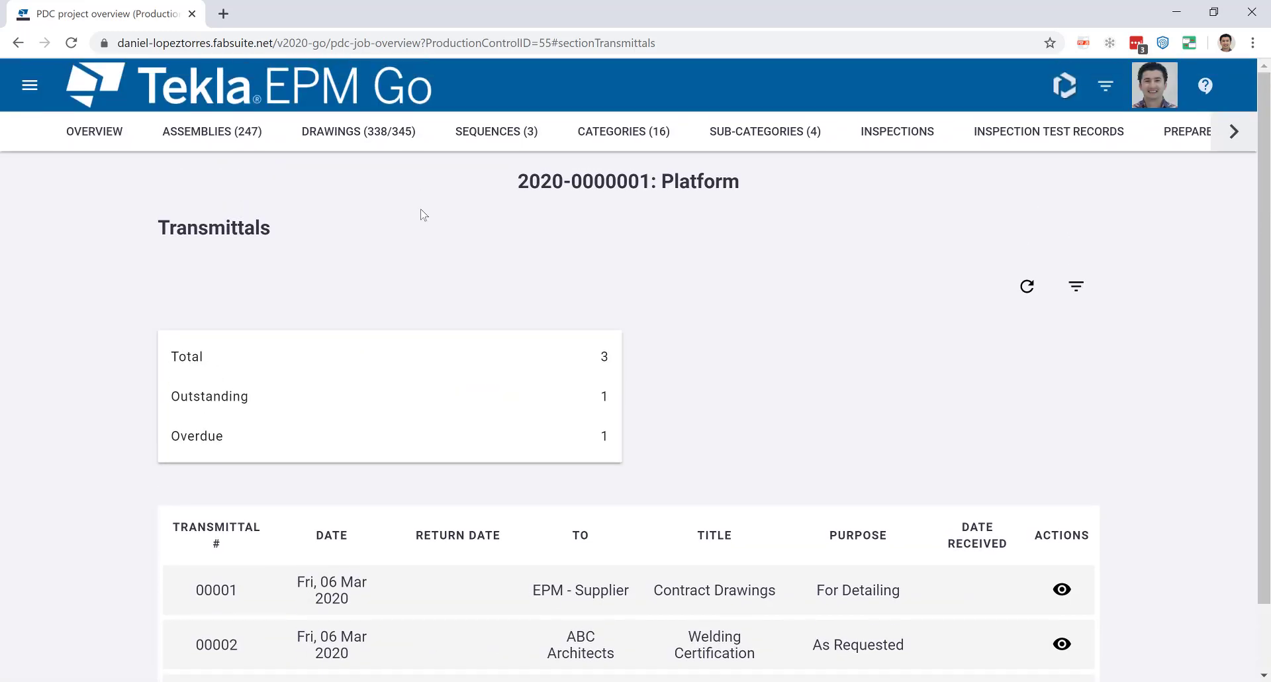
Scroll the job section tabs to the end and open the Change Orders section.
{"action": "left_click", "coordinate": [1235, 141]}
{"action": "left_click", "coordinate": [1235, 132]}
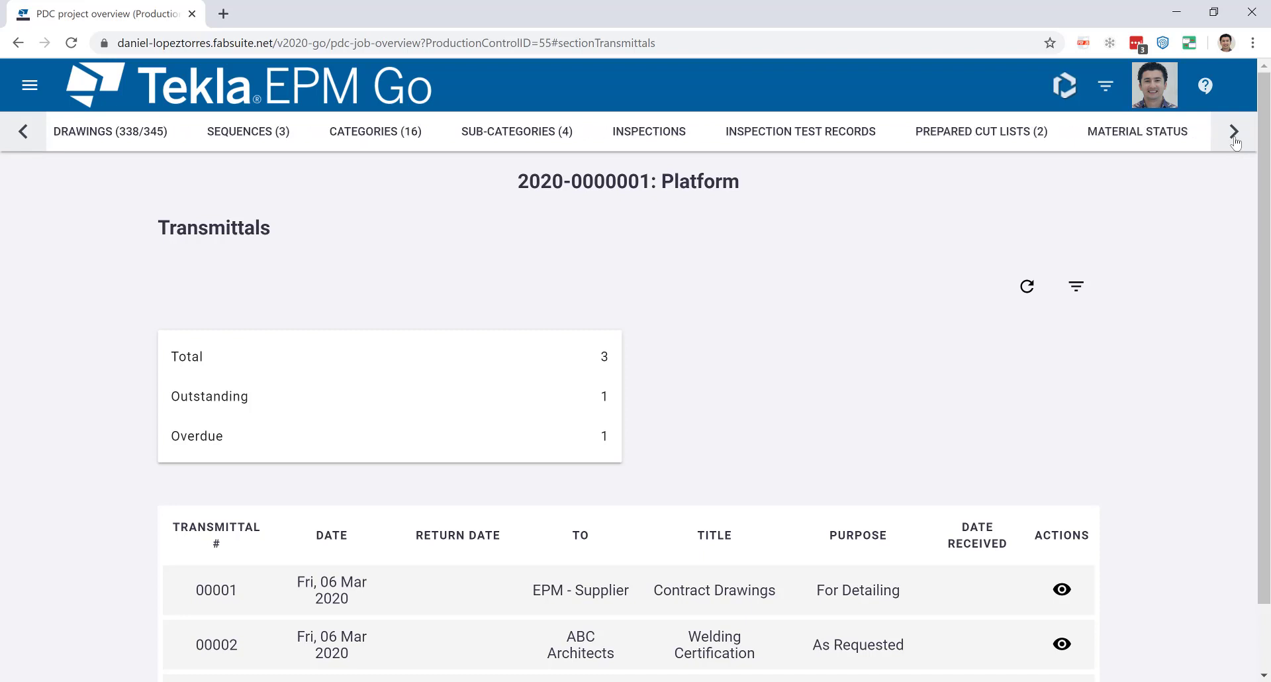
{"action": "left_click", "coordinate": [1235, 132]}
{"action": "left_click", "coordinate": [1235, 132]}
{"action": "left_click", "coordinate": [1235, 132]}
{"action": "left_click", "coordinate": [1235, 133]}
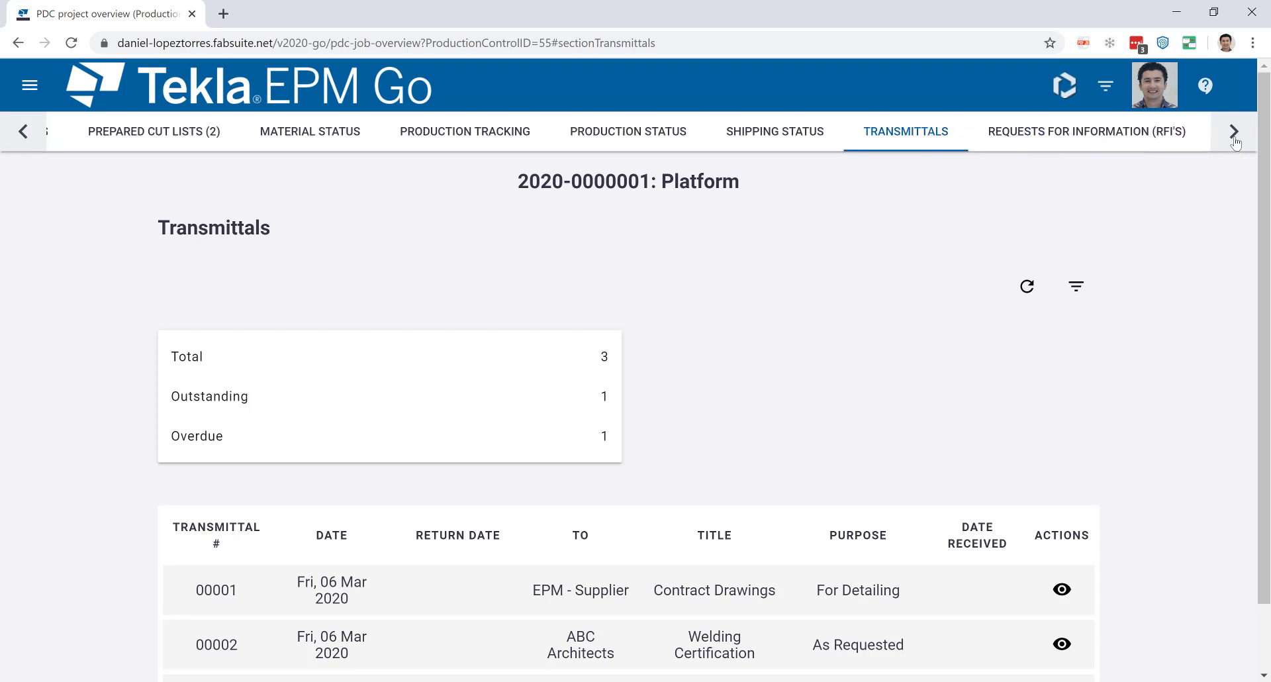
{"action": "left_click", "coordinate": [1235, 132]}
{"action": "left_click", "coordinate": [1107, 131]}
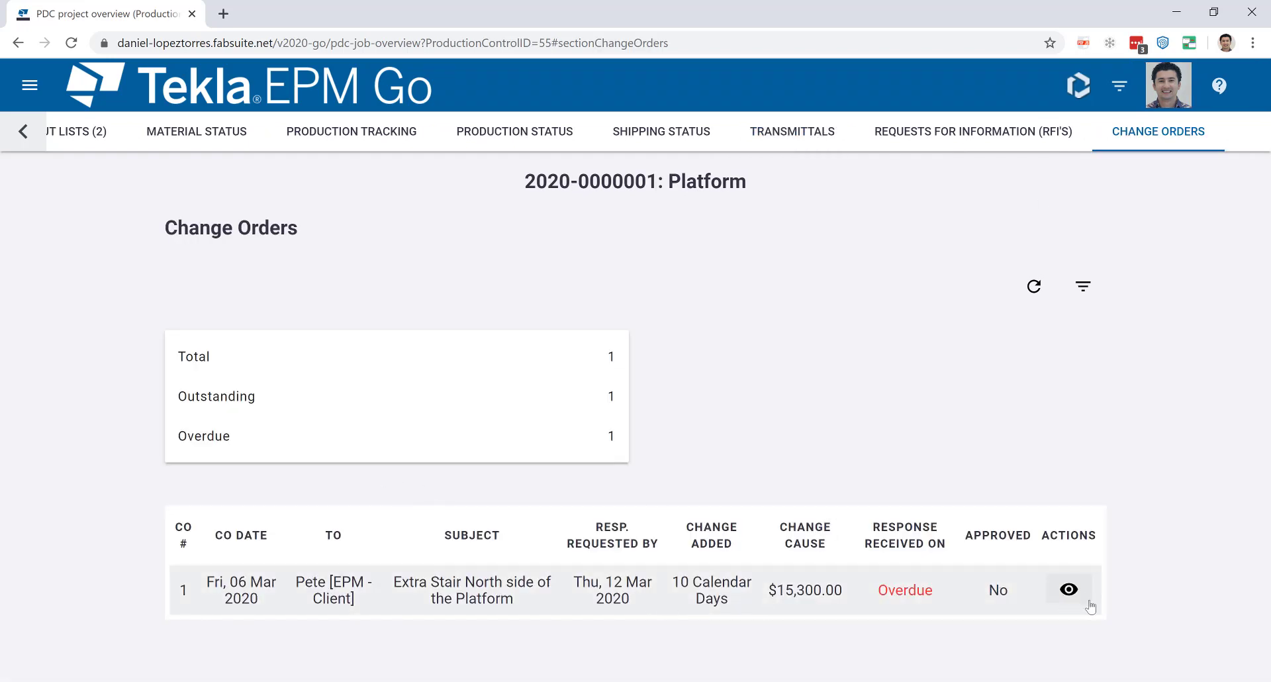
Review the Extra Stair change order and its Extra Stair.PNG image, then close the details.
{"action": "left_click", "coordinate": [1070, 590]}
{"action": "scroll", "coordinate": [706, 400], "scroll_direction": "down", "scroll_amount": 4}
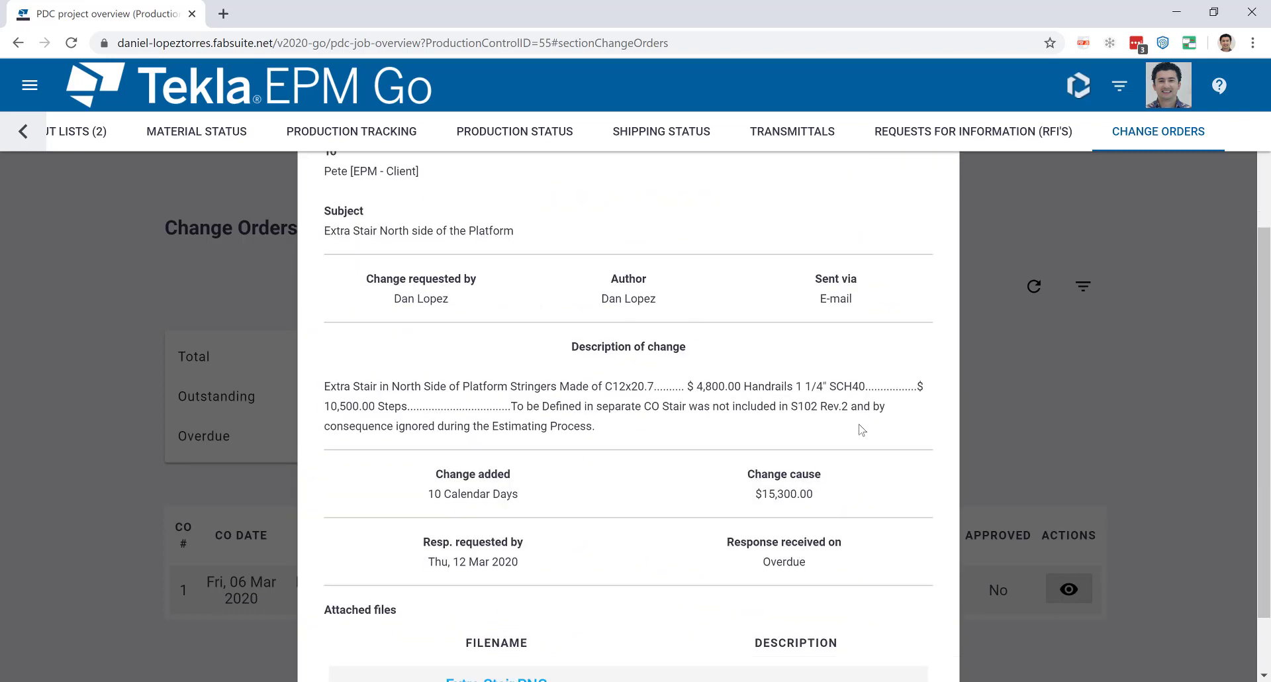
{"action": "scroll", "coordinate": [854, 463], "scroll_direction": "down", "scroll_amount": 1}
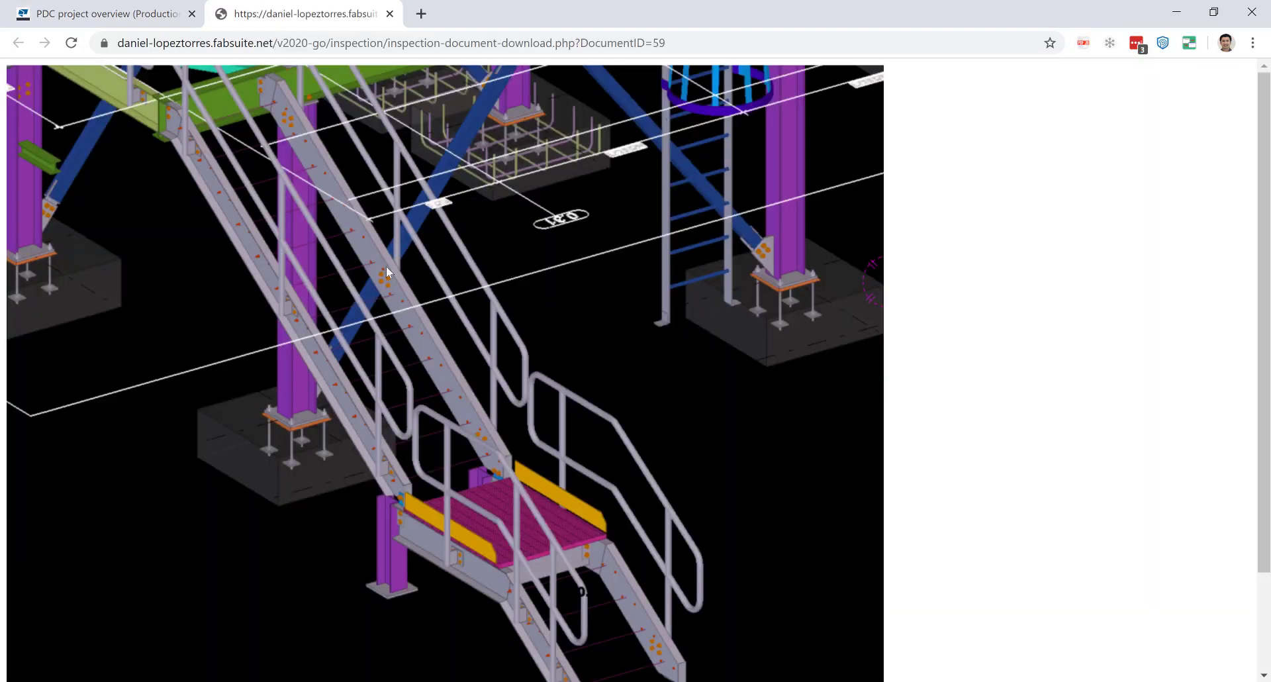
{"action": "left_click", "coordinate": [390, 14]}
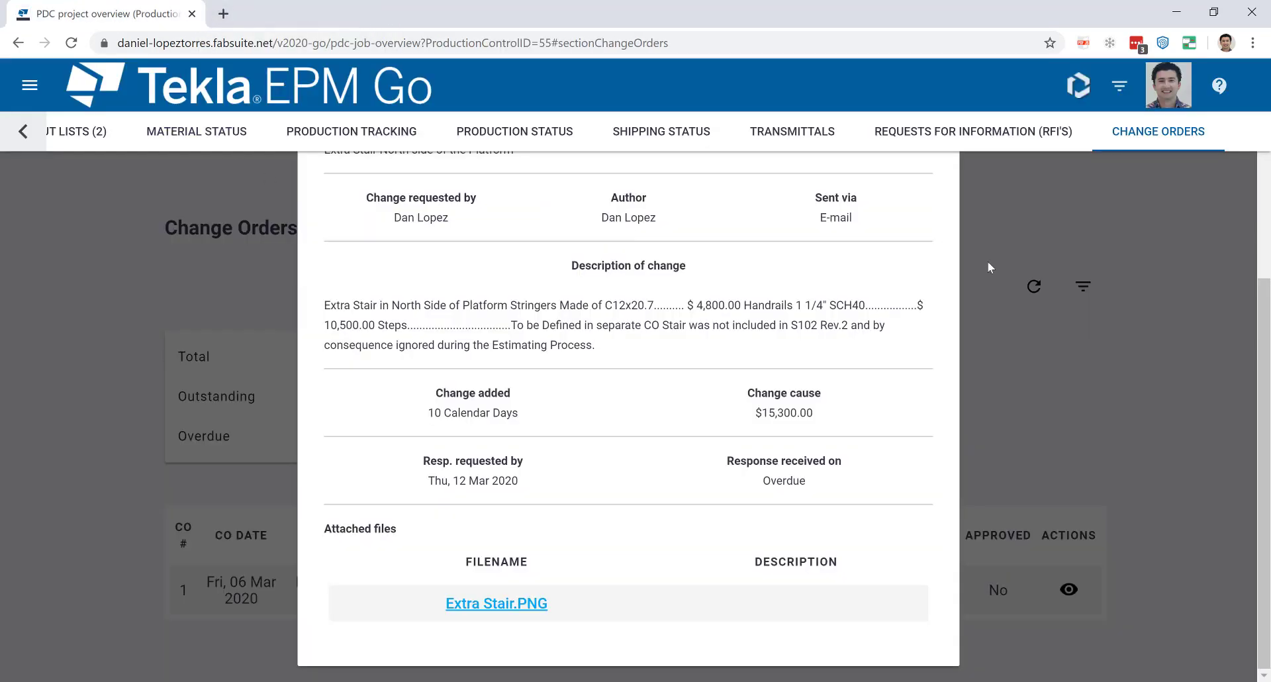
{"action": "scroll", "coordinate": [1081, 328], "scroll_direction": "up", "scroll_amount": 5}
{"action": "left_click", "coordinate": [933, 211]}
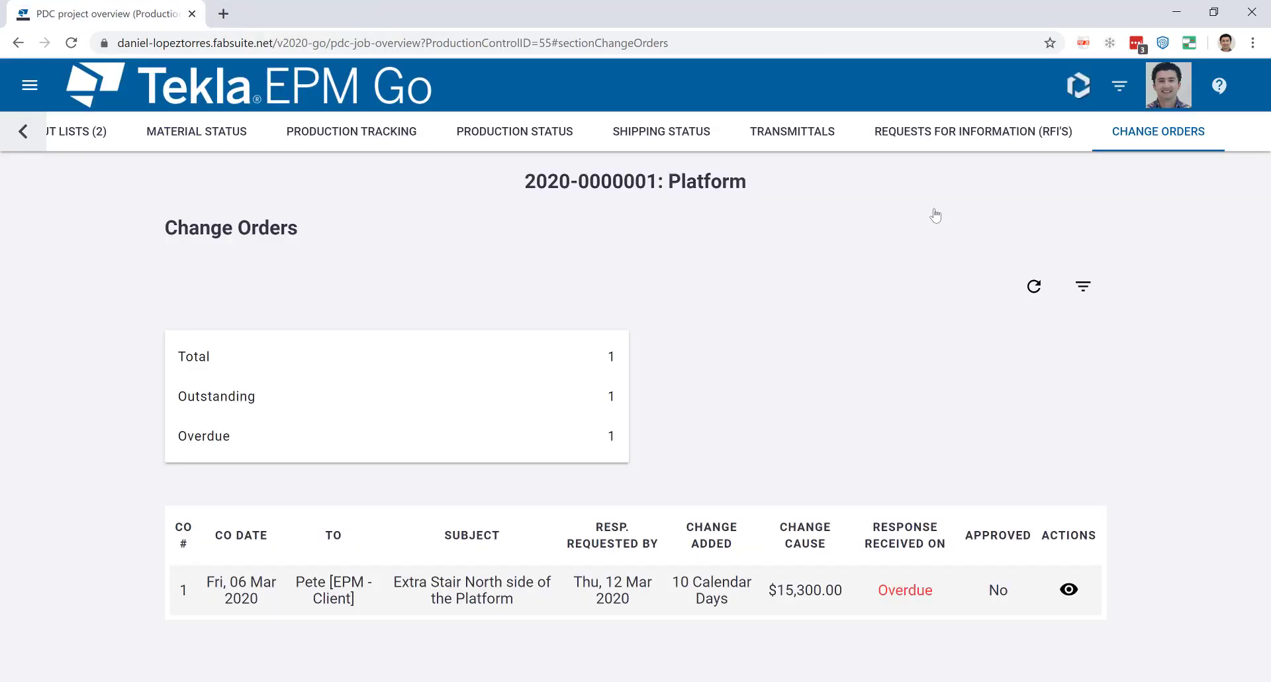
Open the RFI section and review the Handrail clarification RFI with its Sketch Response.pdf.
{"action": "left_click", "coordinate": [950, 140]}
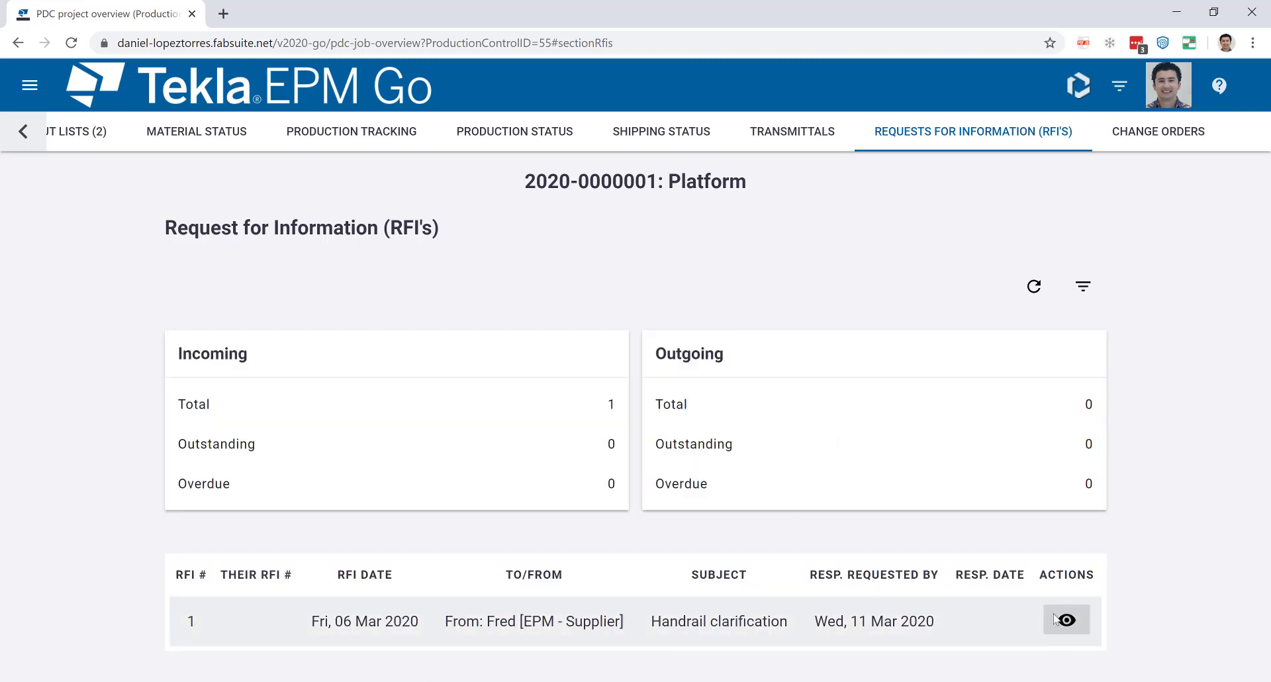
{"action": "left_click", "coordinate": [1067, 620]}
{"action": "scroll", "coordinate": [826, 502], "scroll_direction": "down", "scroll_amount": 10}
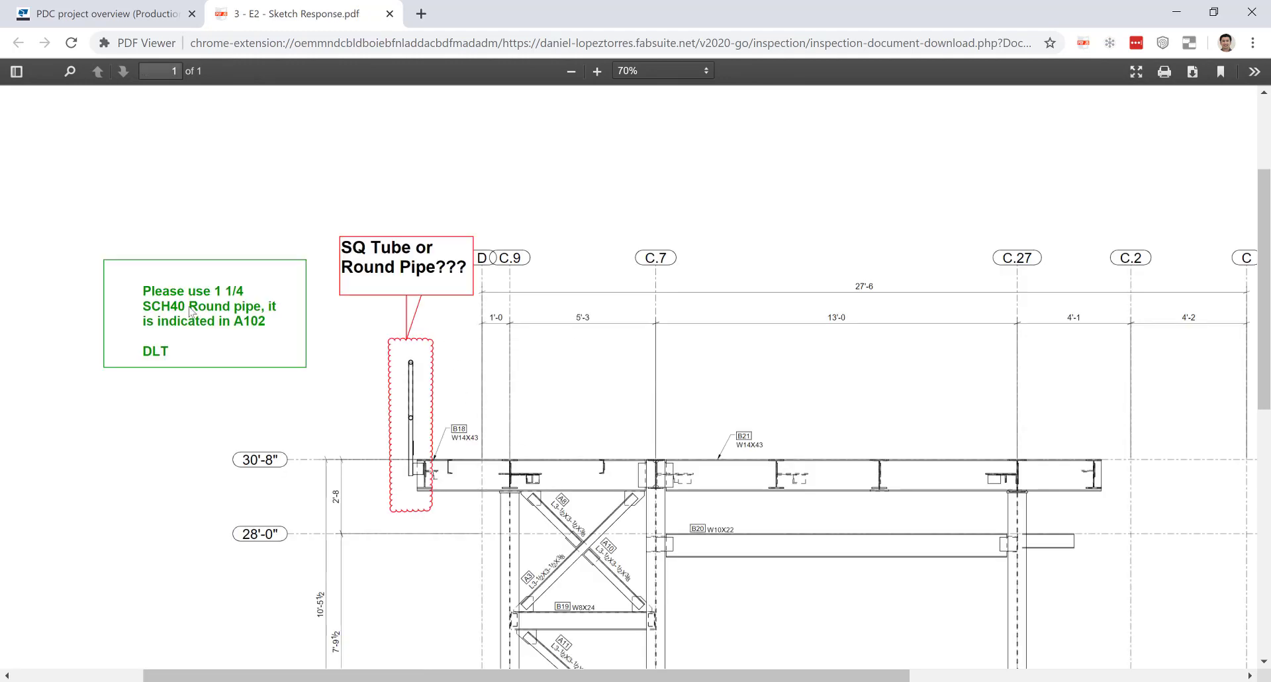
{"action": "left_click", "coordinate": [389, 14]}
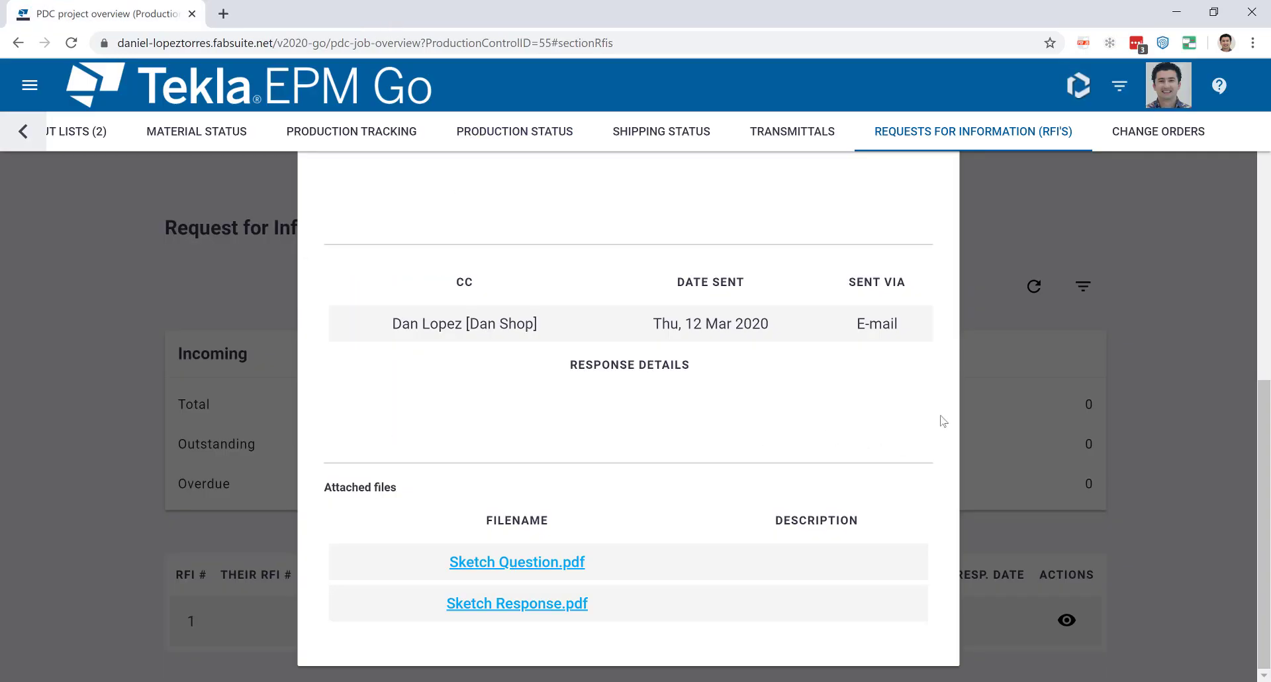
{"action": "scroll", "coordinate": [1022, 408], "scroll_direction": "up", "scroll_amount": 10}
Close the RFI details and open the Lineal Material Phase 1&2 cut list under Prepared Cut Lists.
{"action": "left_click", "coordinate": [934, 208]}
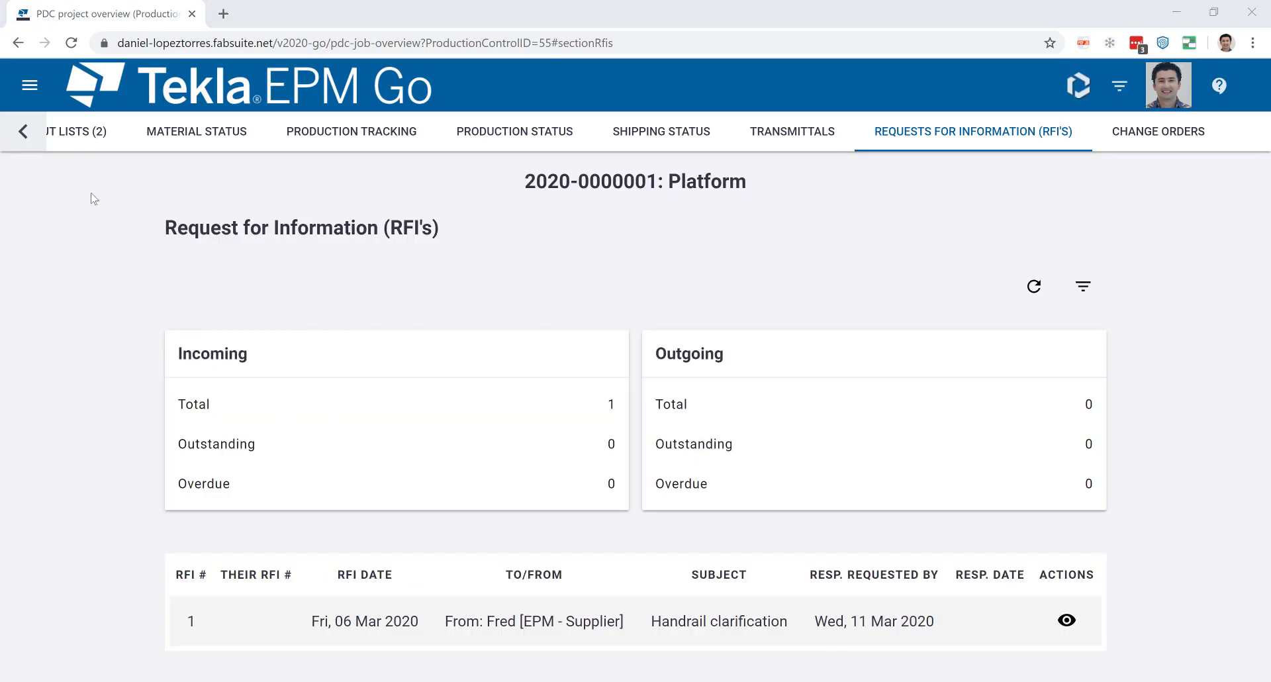
{"action": "left_click", "coordinate": [24, 132]}
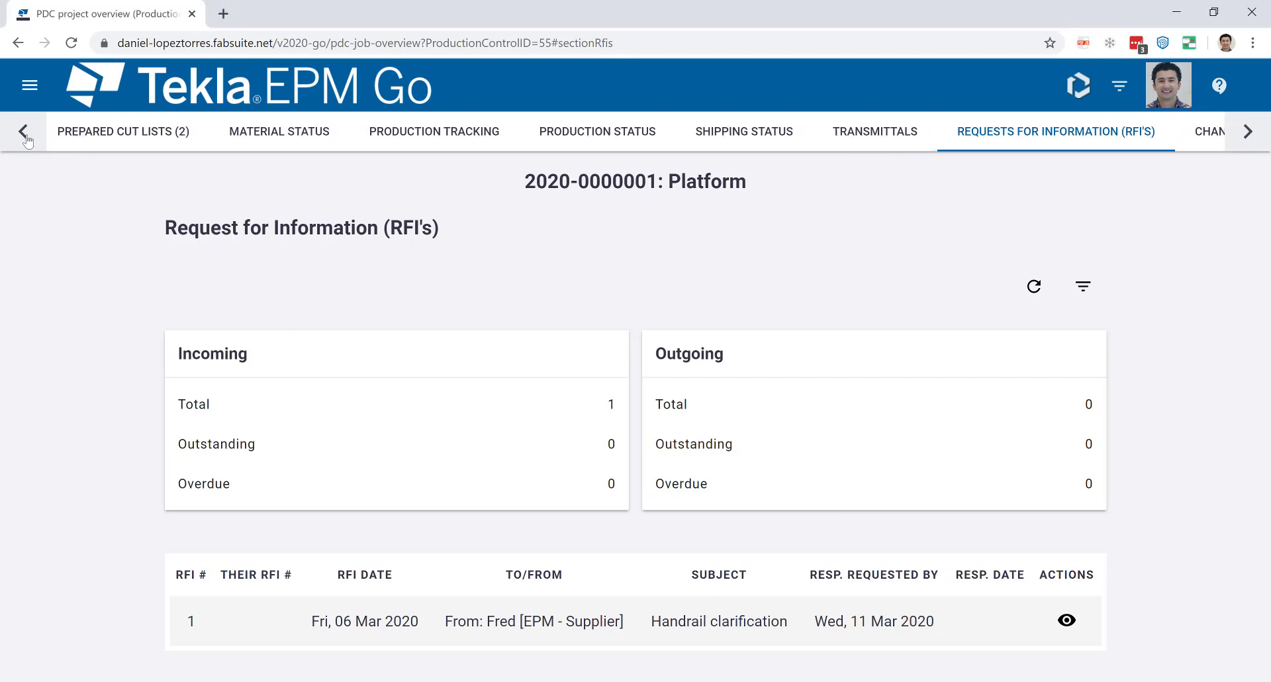
{"action": "left_click", "coordinate": [158, 136]}
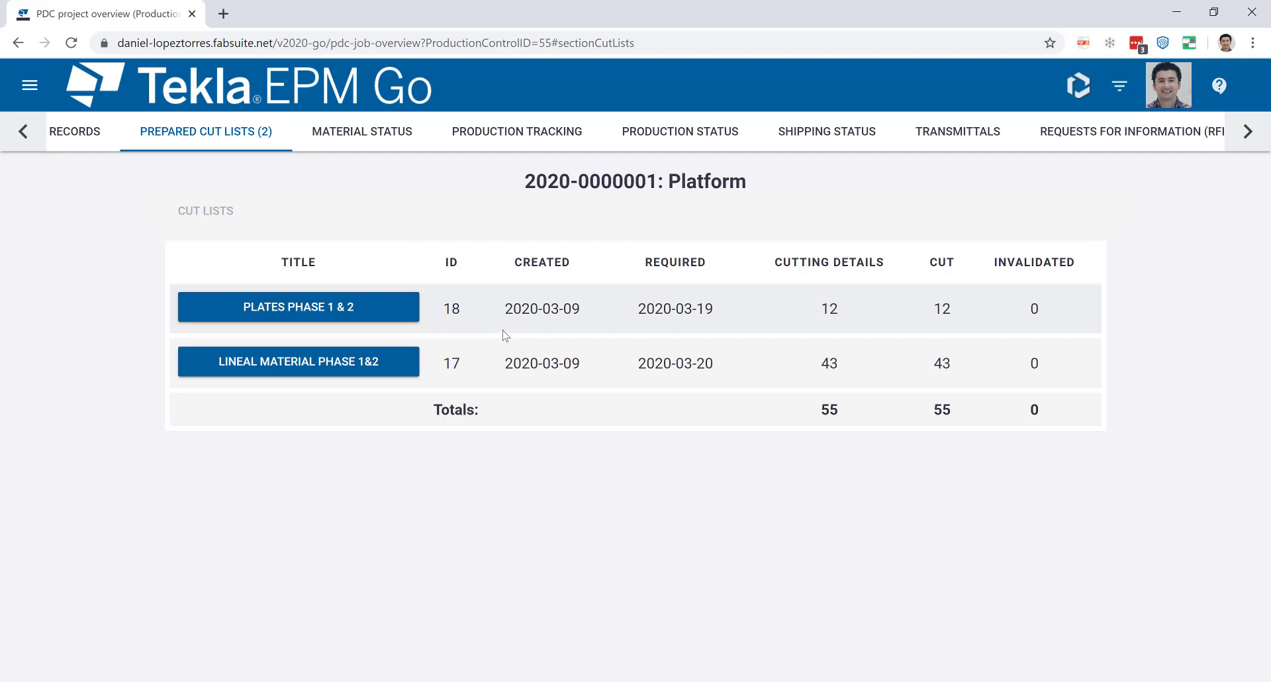
{"action": "left_click", "coordinate": [346, 364]}
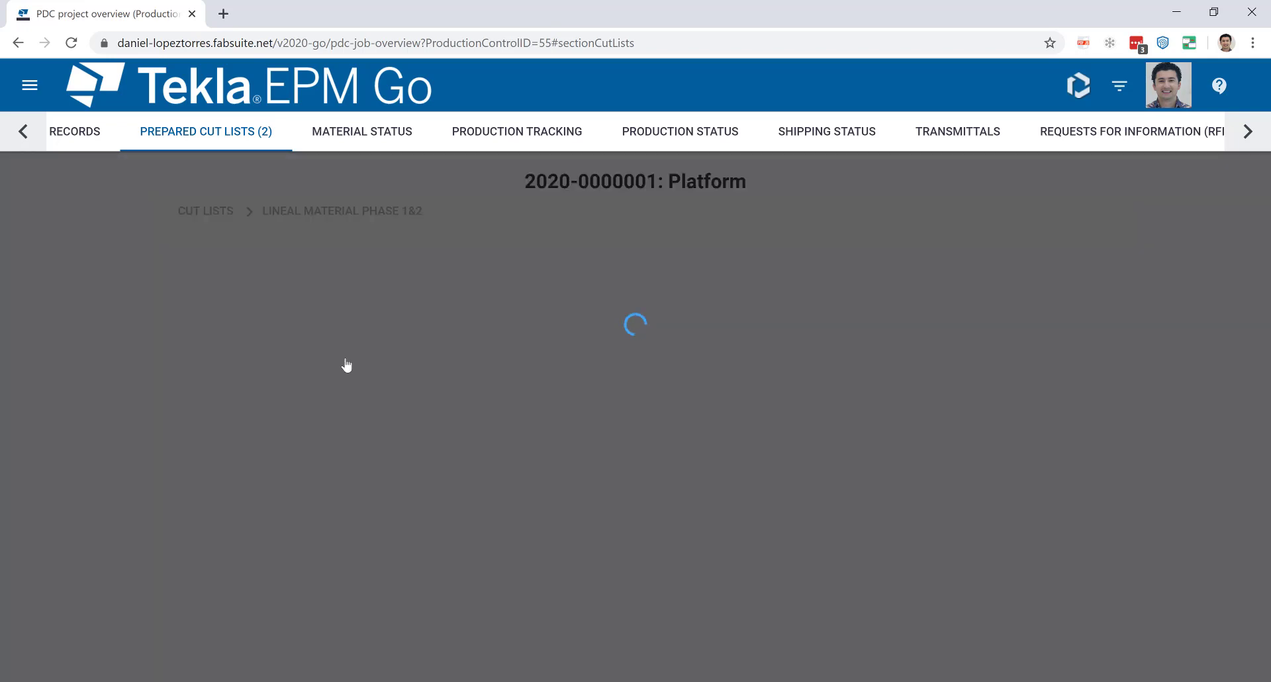
Expand the C 12 x 20.7 bar to review its drop location, cut parts and CNC files.
{"action": "scroll", "coordinate": [523, 372], "scroll_direction": "down", "scroll_amount": 2}
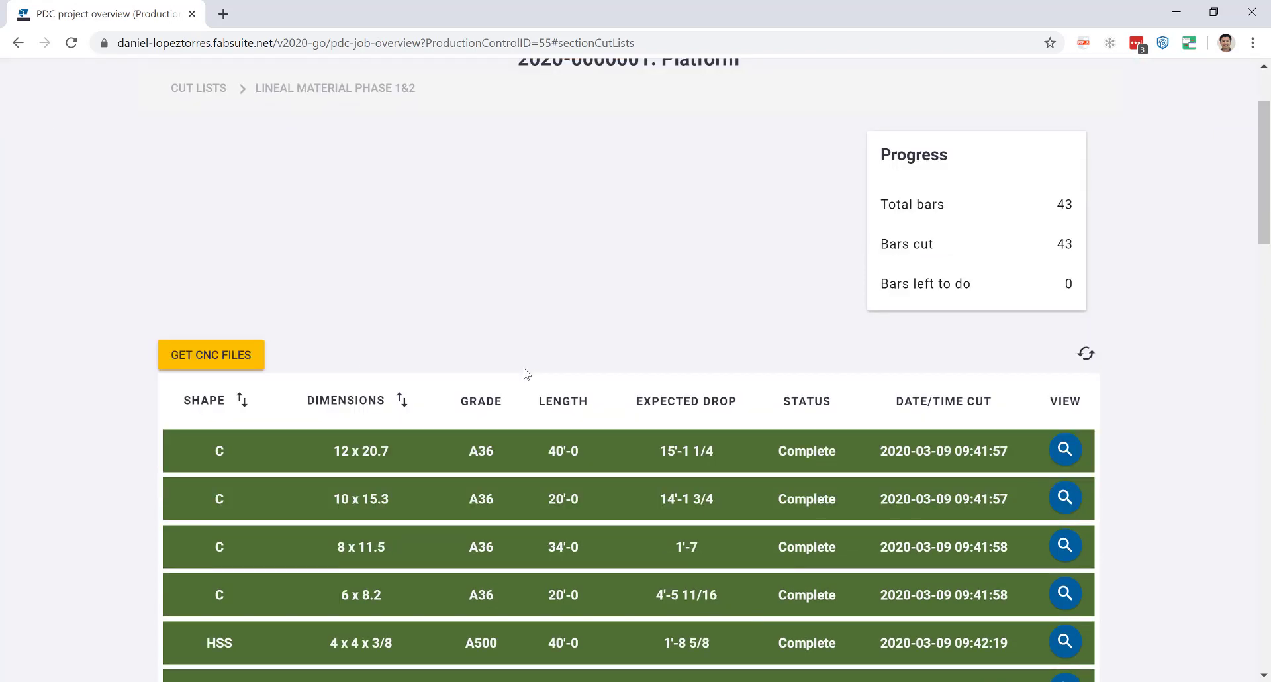
{"action": "scroll", "coordinate": [702, 363], "scroll_direction": "down", "scroll_amount": 3}
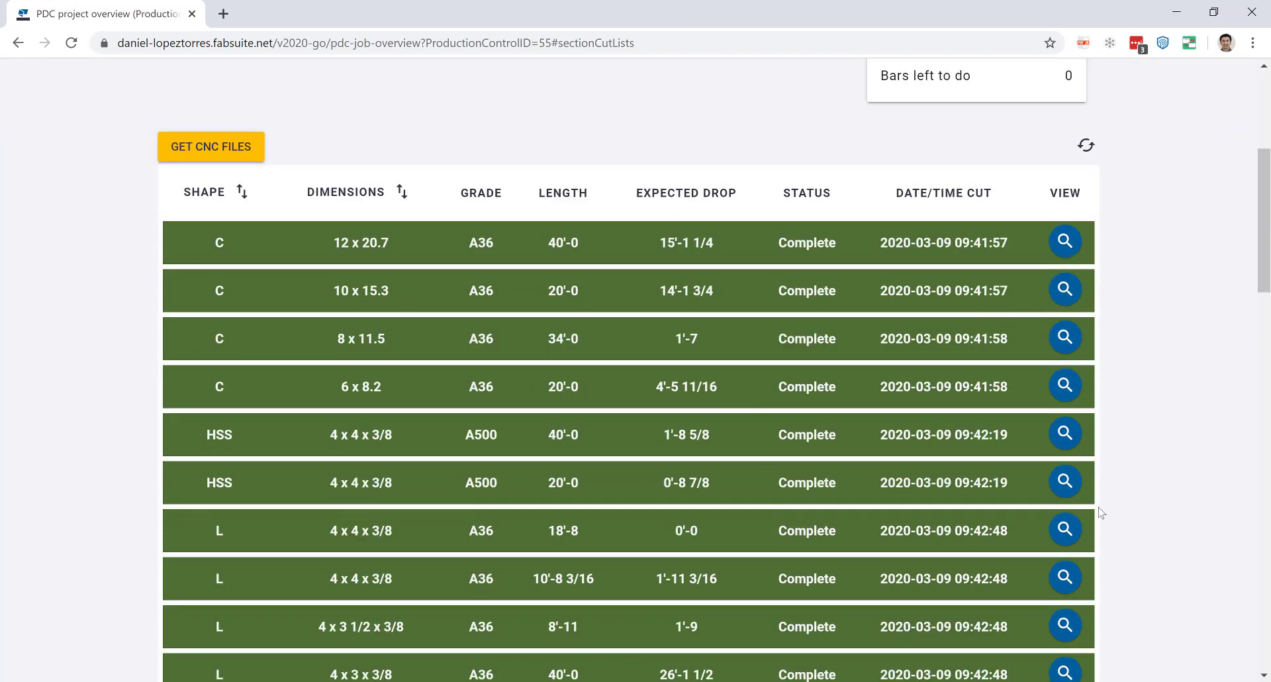
{"action": "left_click", "coordinate": [1065, 242]}
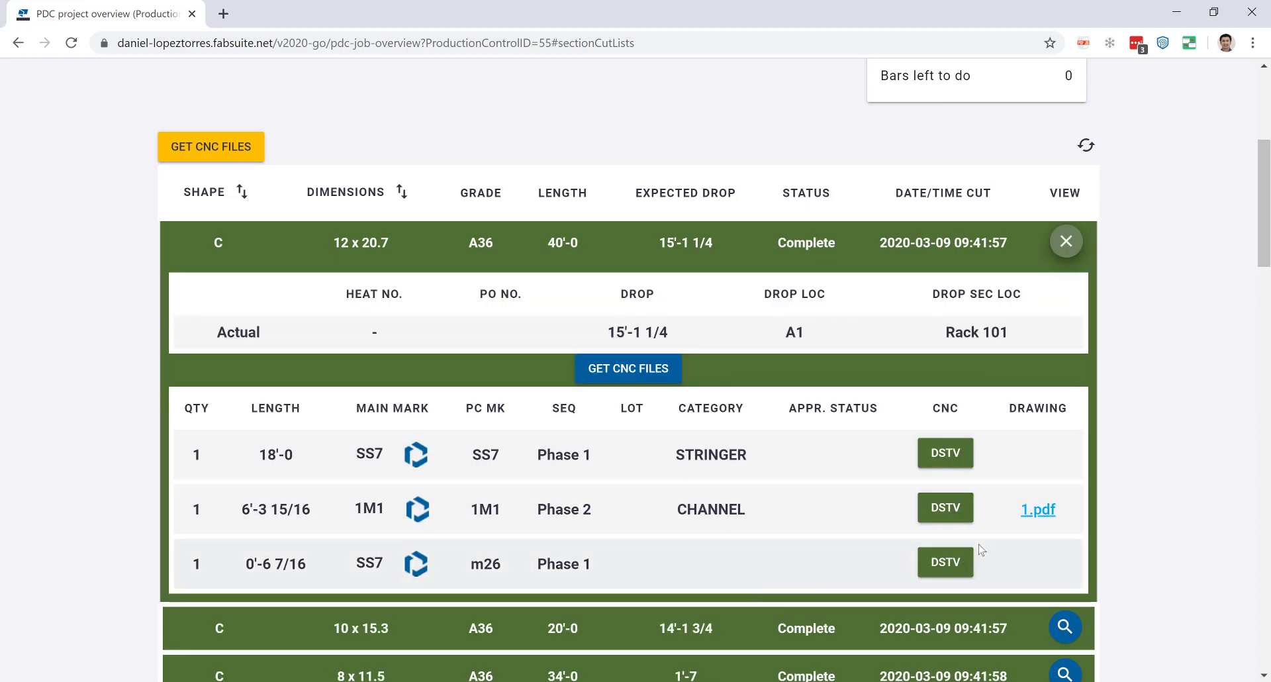
{"action": "left_click", "coordinate": [645, 376]}
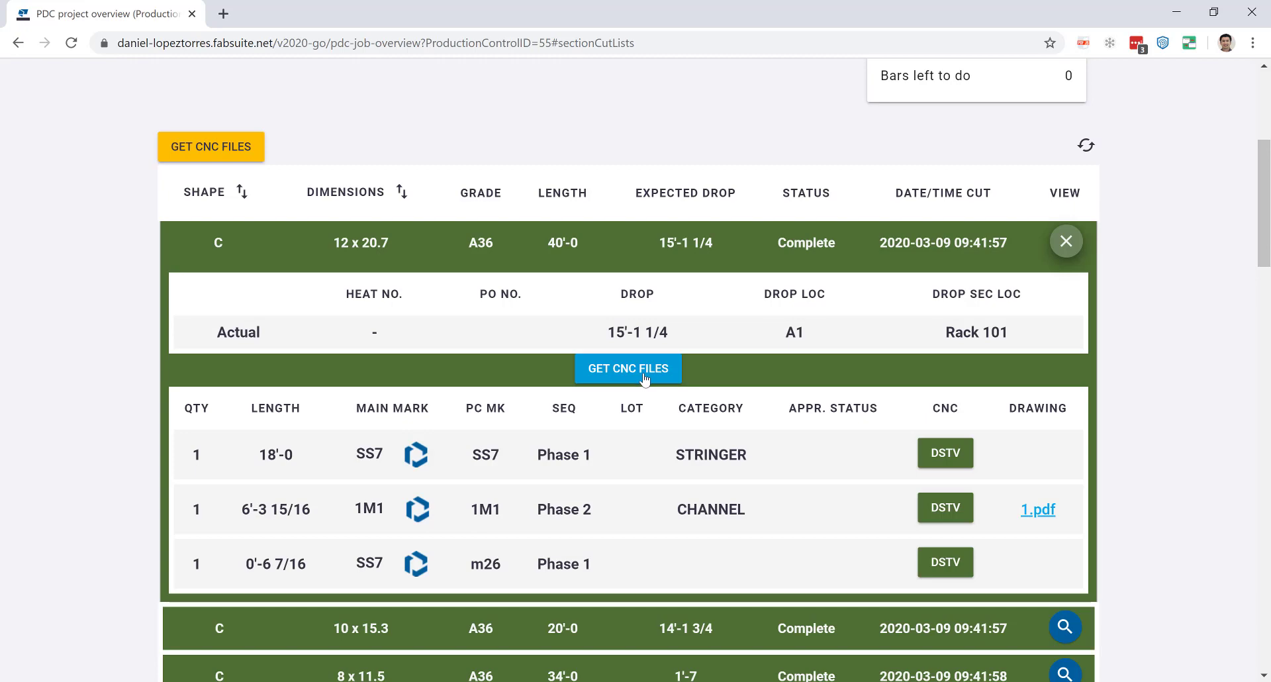
{"action": "scroll", "coordinate": [540, 339], "scroll_direction": "up", "scroll_amount": 5}
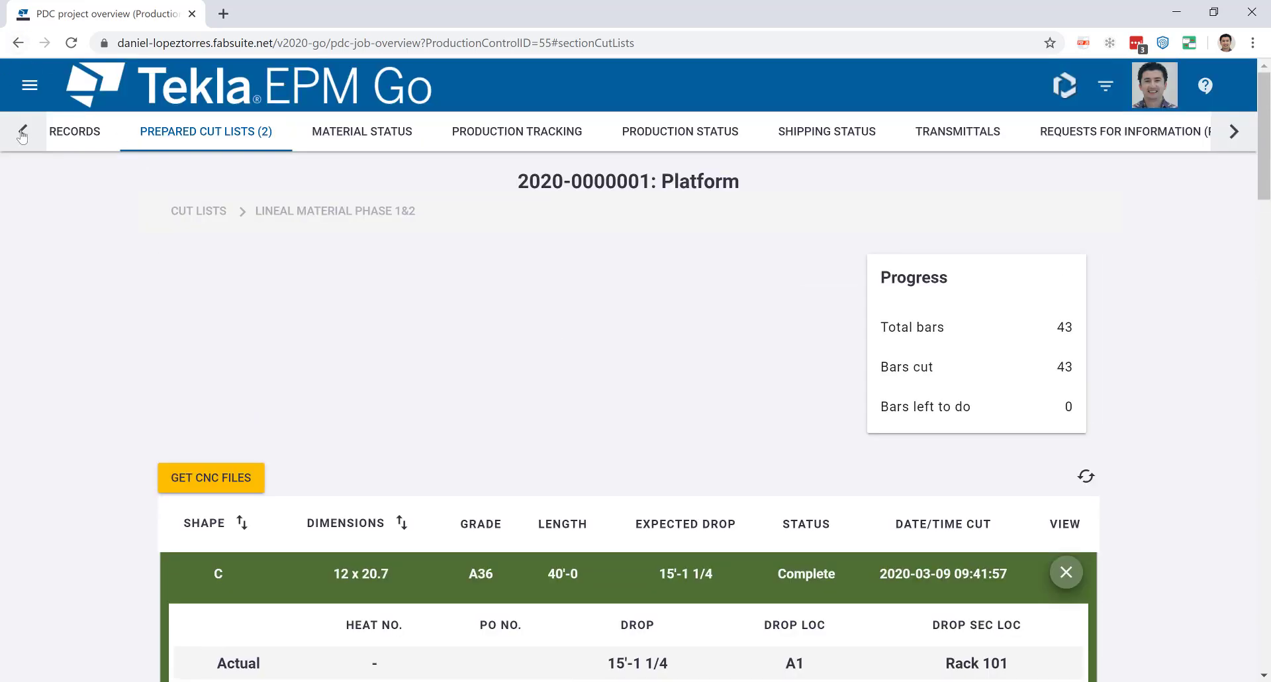
Review Material Status totals, then view Production Tracking for all stations: Cut/Saw 729 of 1059 done.
{"action": "left_click", "coordinate": [317, 133]}
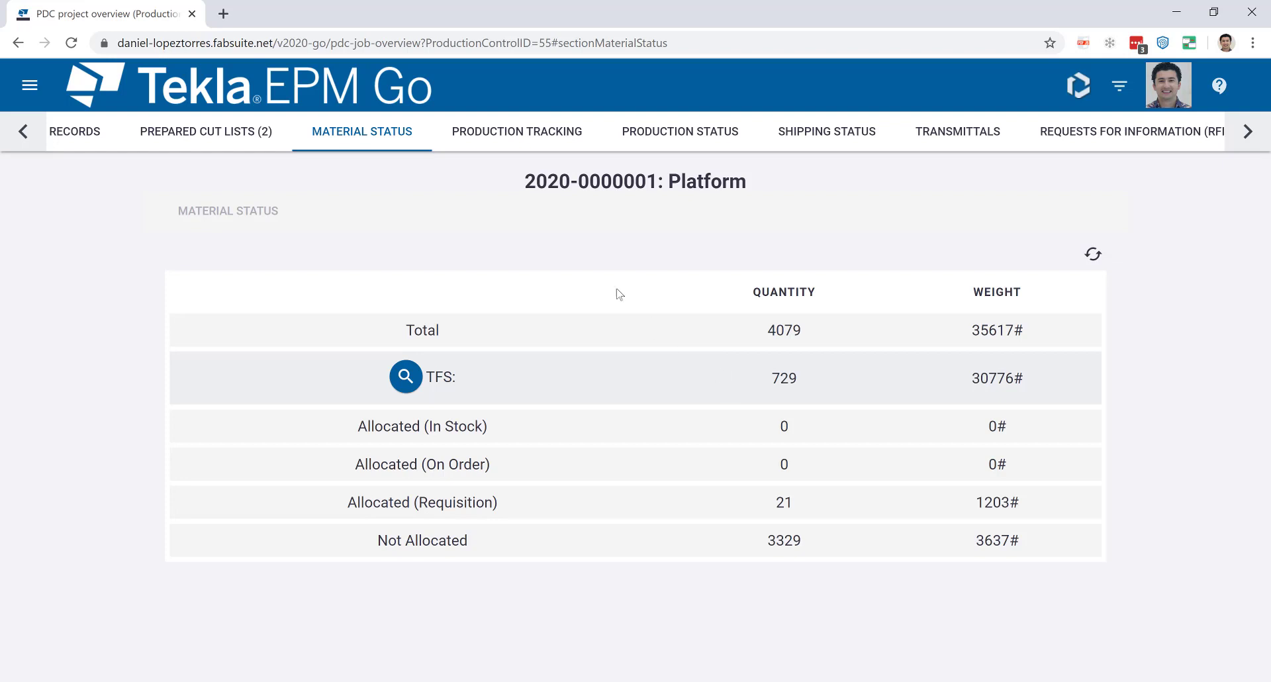
{"action": "left_click", "coordinate": [537, 143]}
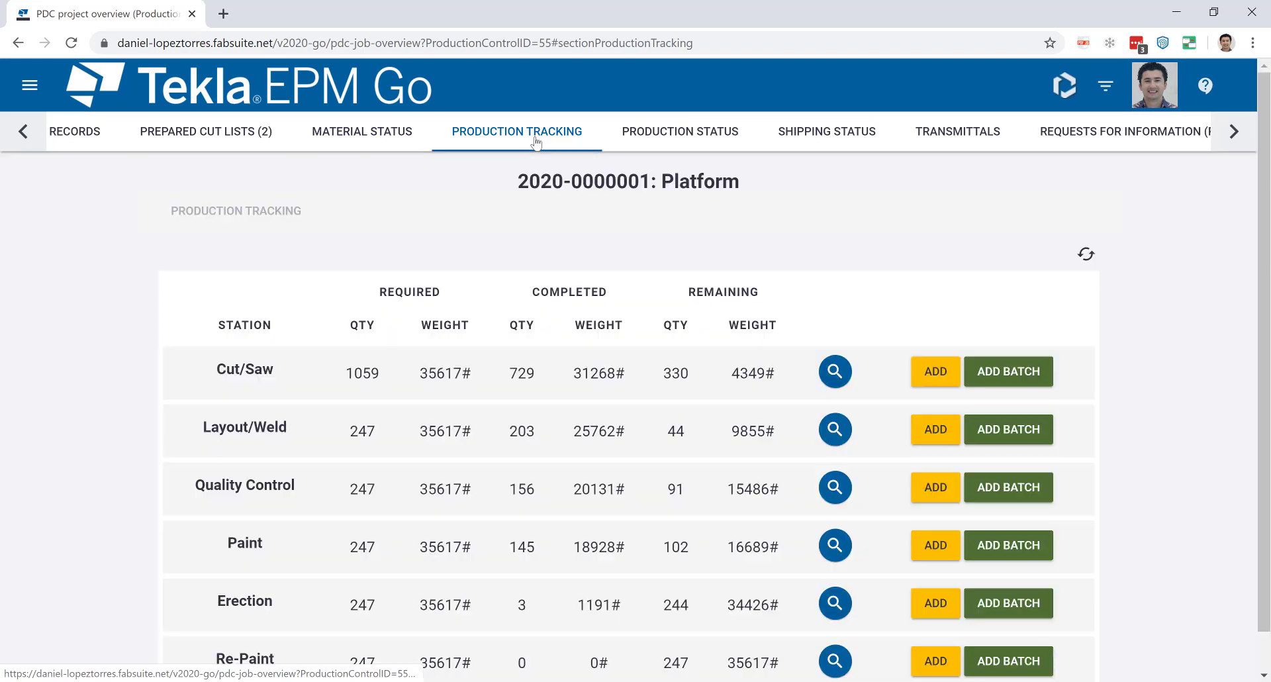
{"action": "scroll", "coordinate": [643, 358], "scroll_direction": "down", "scroll_amount": 1}
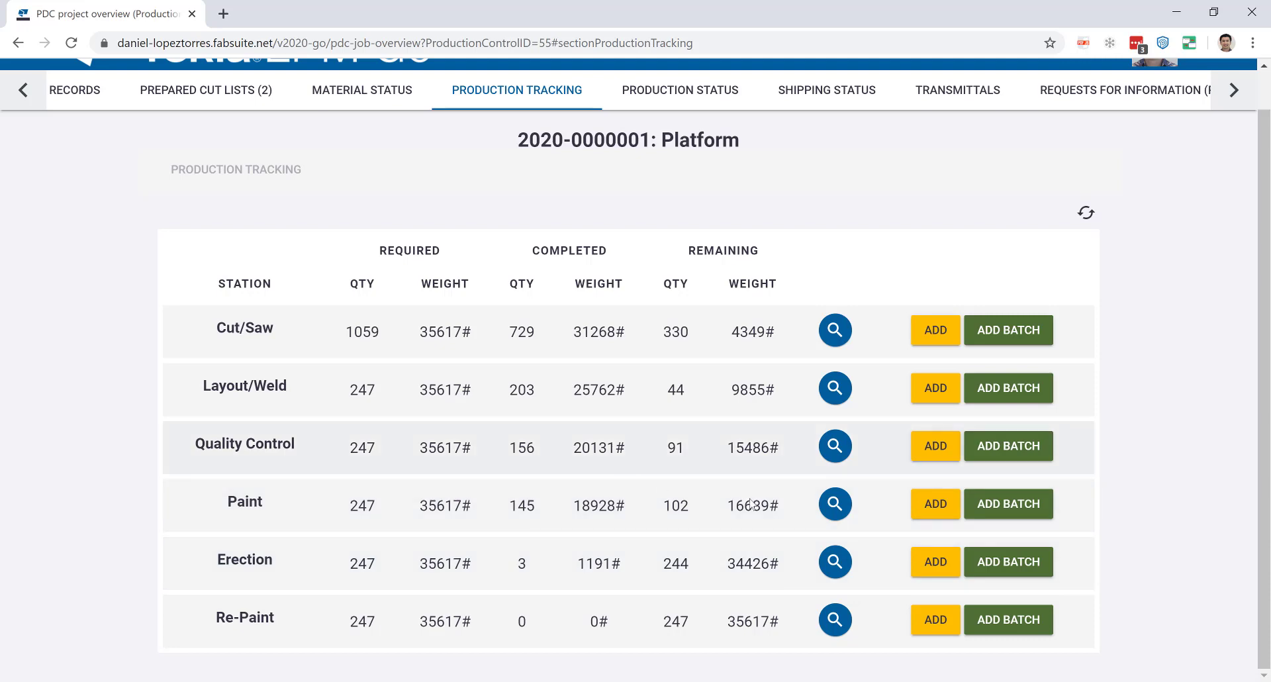
Open the Layout/Weld batch update list and highlight B51's 1 inspection failure and B52's H value.
{"action": "left_click", "coordinate": [1011, 403]}
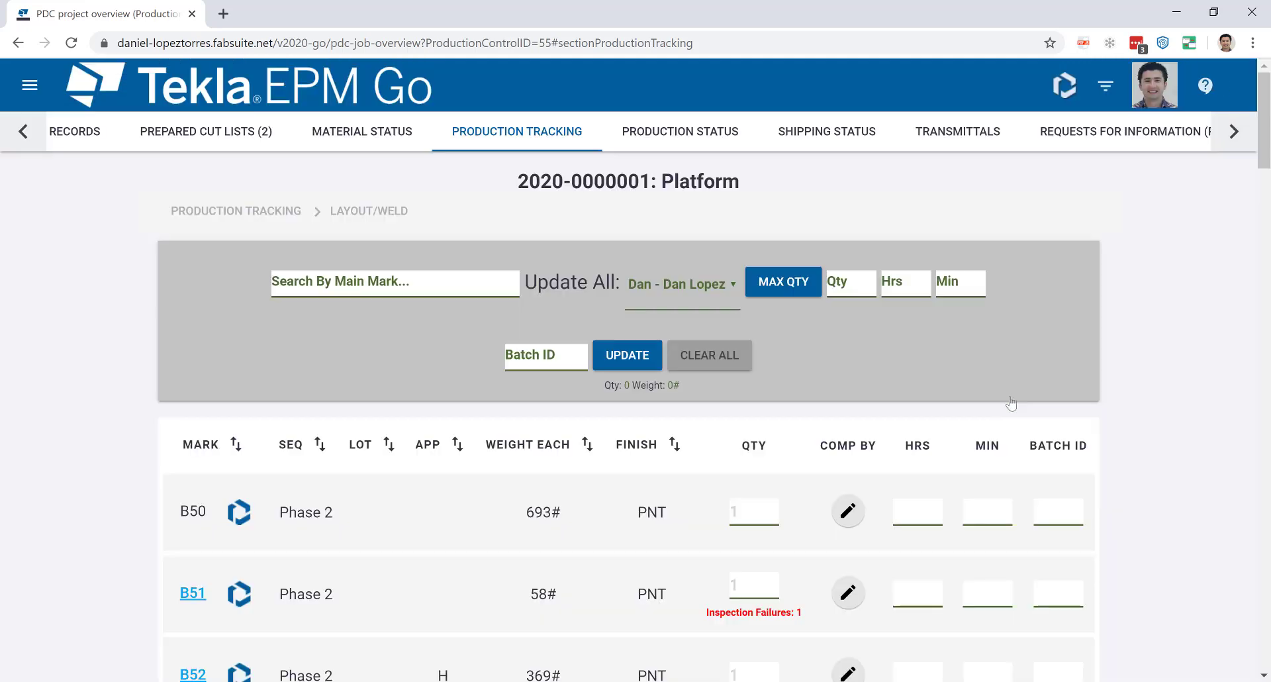
{"action": "scroll", "coordinate": [874, 500], "scroll_direction": "down", "scroll_amount": 1}
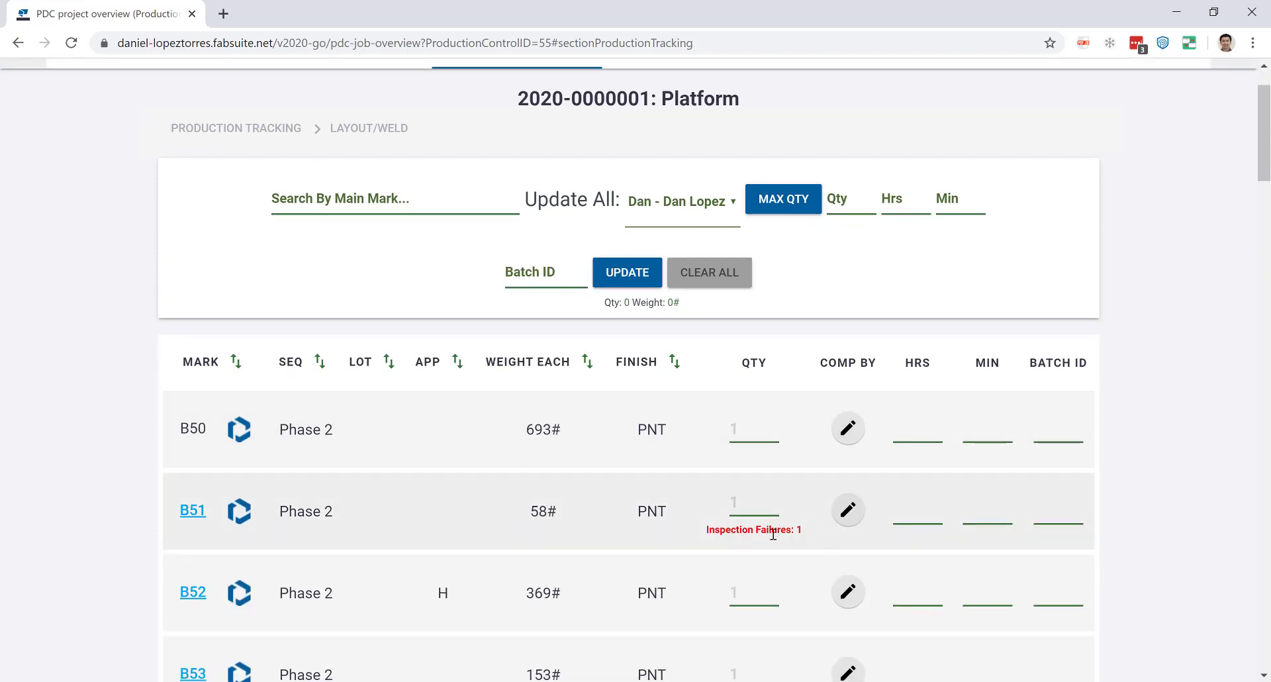
{"action": "left_click_drag", "start_coordinate": [803, 529], "coordinate": [706, 531]}
{"action": "scroll", "coordinate": [699, 539], "scroll_direction": "down", "scroll_amount": 1}
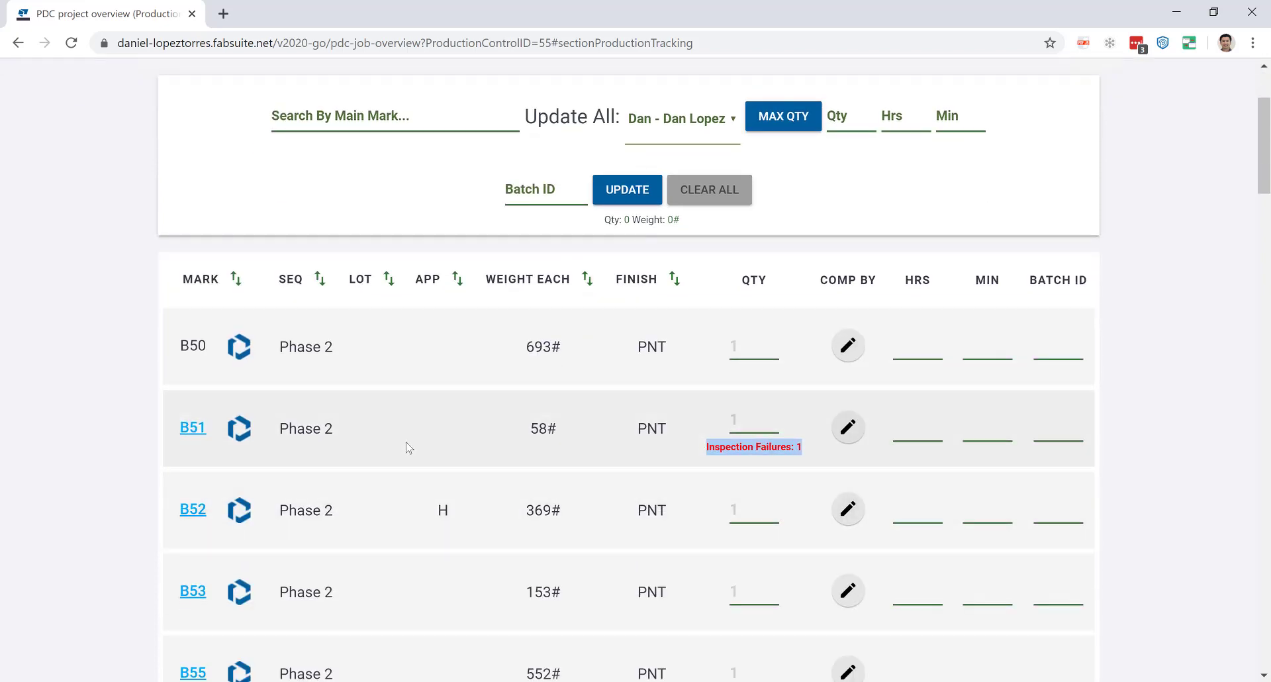
{"action": "left_click_drag", "start_coordinate": [466, 521], "coordinate": [427, 514]}
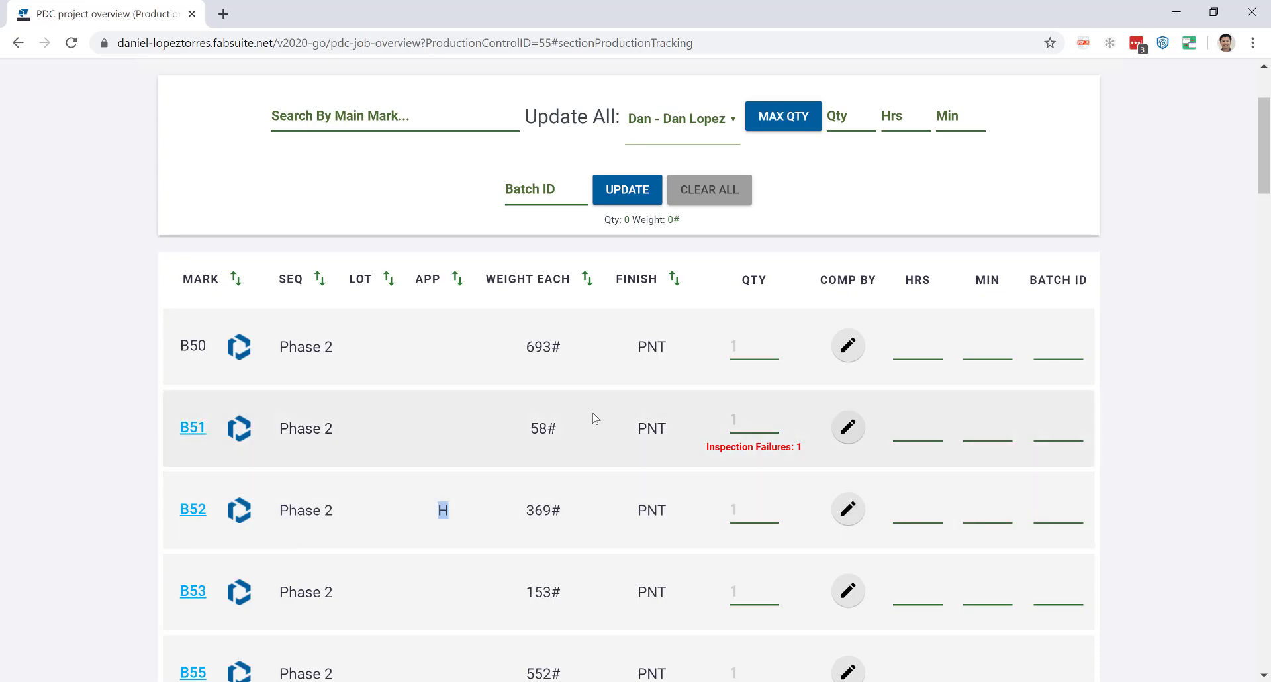
{"action": "scroll", "coordinate": [595, 418], "scroll_direction": "up", "scroll_amount": 3}
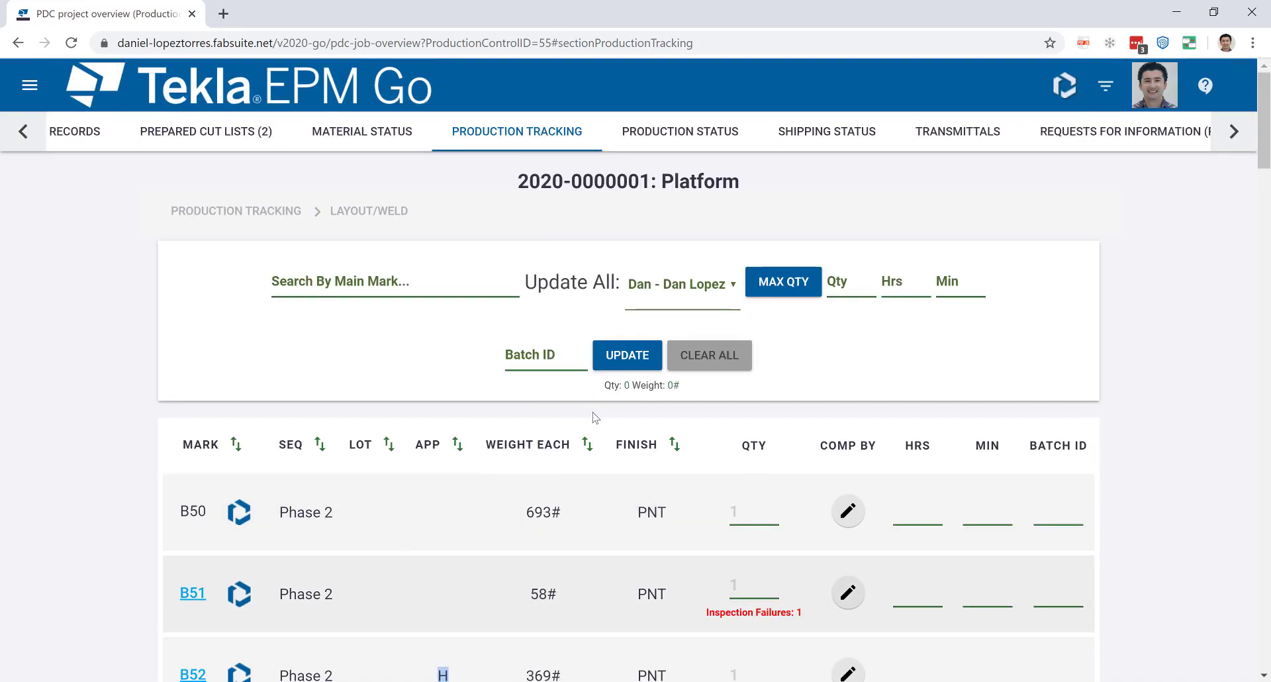
Add Drawing No. and Main Mark to Production Status summary fields and refresh the per-assembly grid.
{"action": "left_click", "coordinate": [704, 142]}
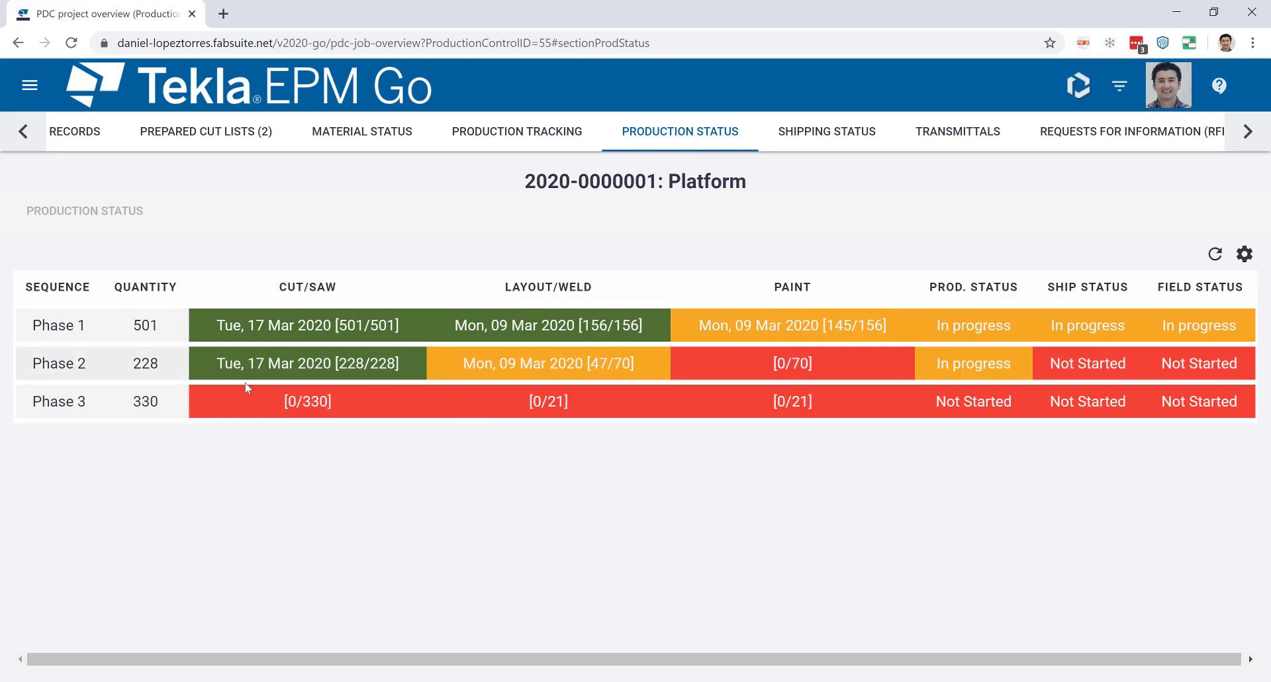
{"action": "left_click", "coordinate": [1245, 254]}
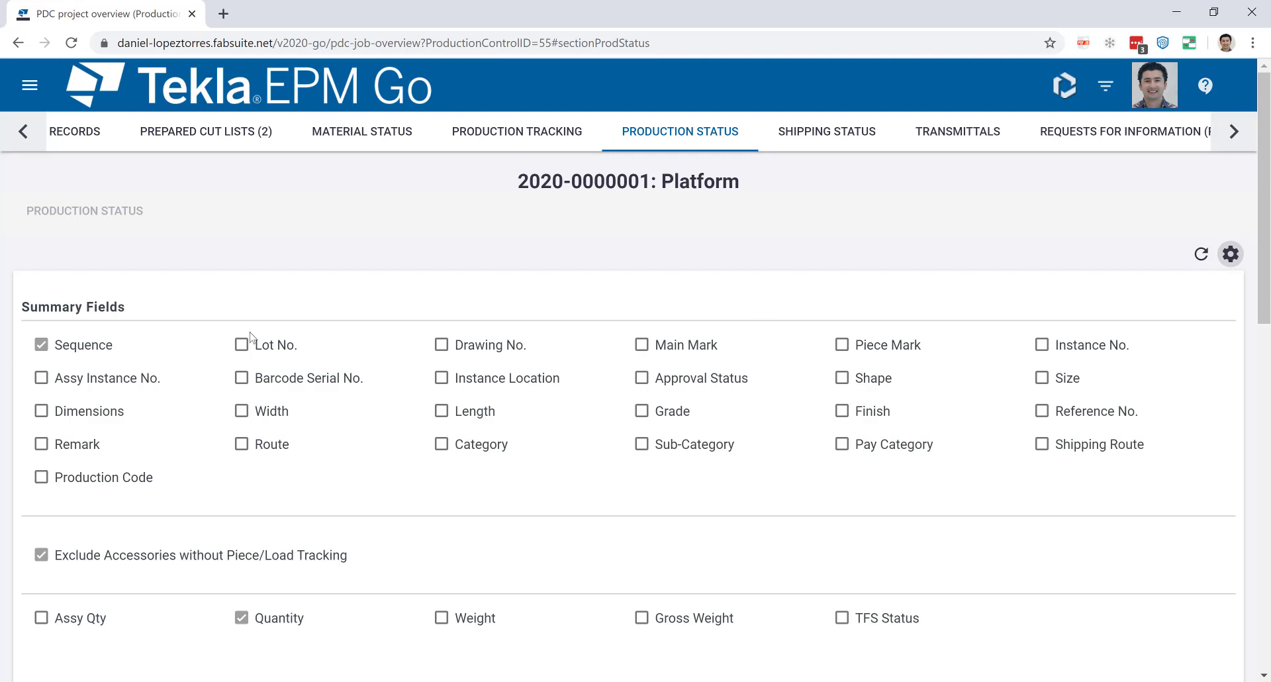
{"action": "left_click", "coordinate": [441, 345]}
{"action": "left_click", "coordinate": [652, 347]}
{"action": "scroll", "coordinate": [769, 417], "scroll_direction": "down", "scroll_amount": 3}
{"action": "scroll", "coordinate": [786, 408], "scroll_direction": "up", "scroll_amount": 3}
{"action": "left_click", "coordinate": [1198, 263]}
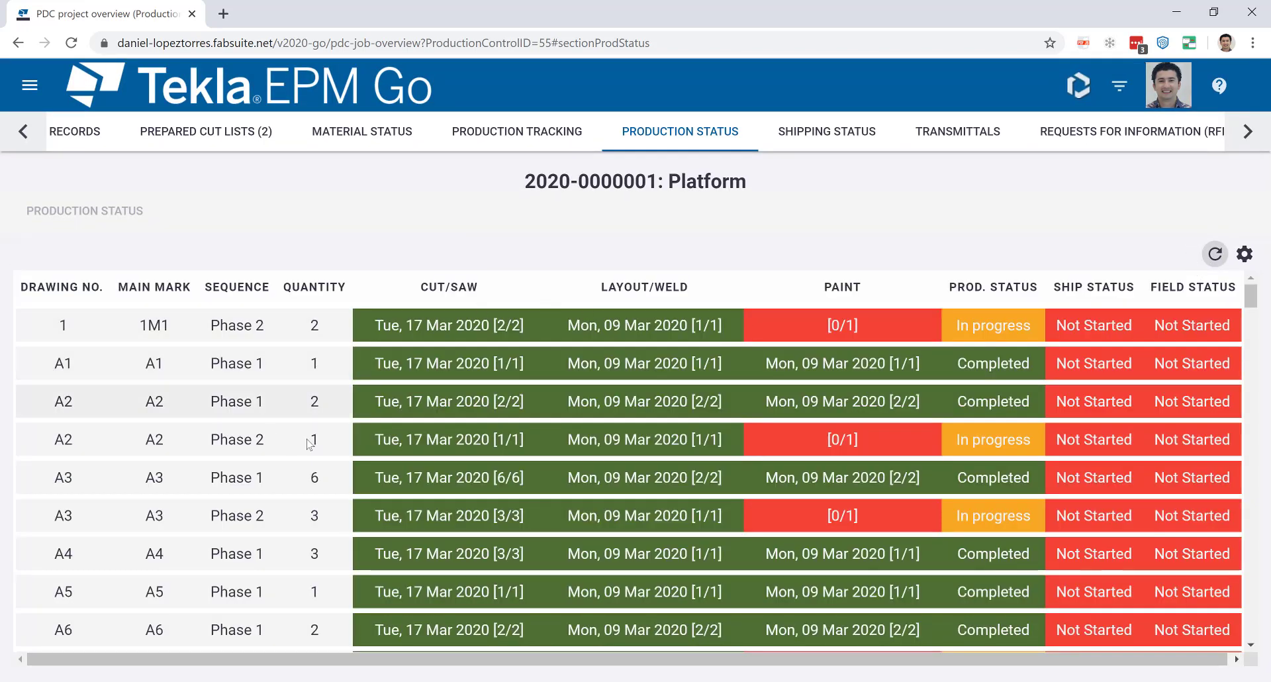
{"action": "scroll", "coordinate": [832, 427], "scroll_direction": "down", "scroll_amount": 1}
{"action": "scroll", "coordinate": [833, 427], "scroll_direction": "down", "scroll_amount": 5}
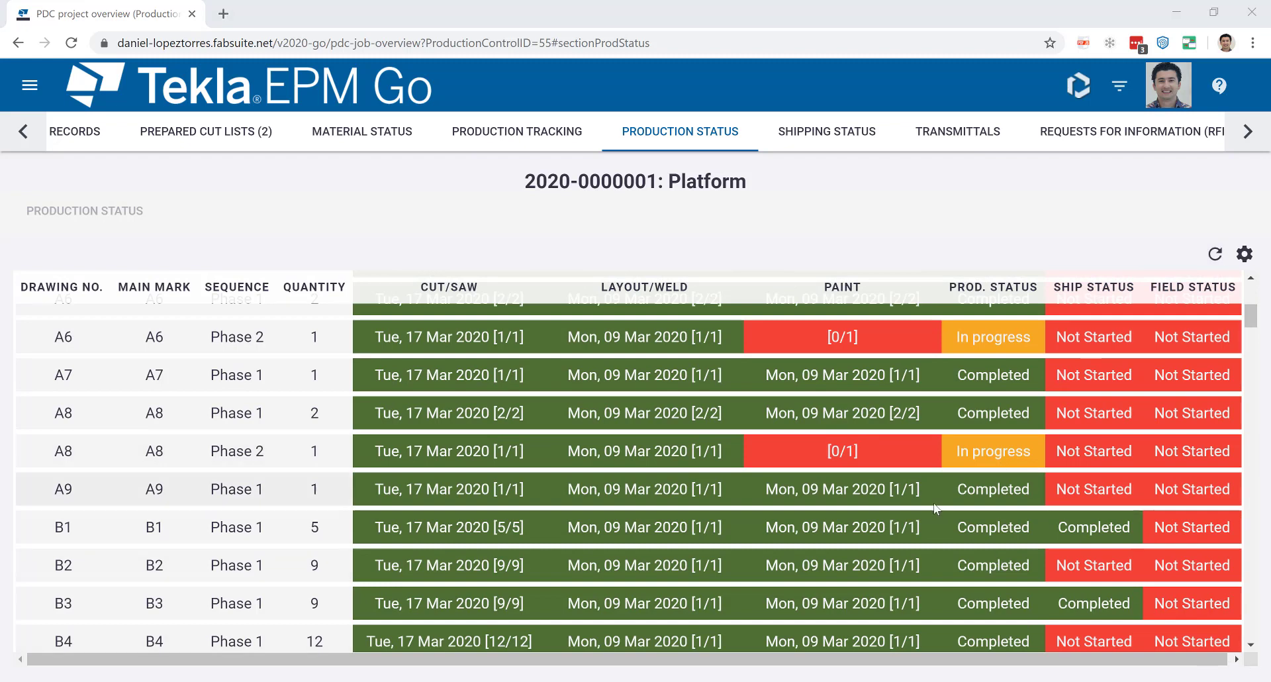
Open Shipping Status and view the loads going to the Jobsite.
{"action": "left_click", "coordinate": [827, 141]}
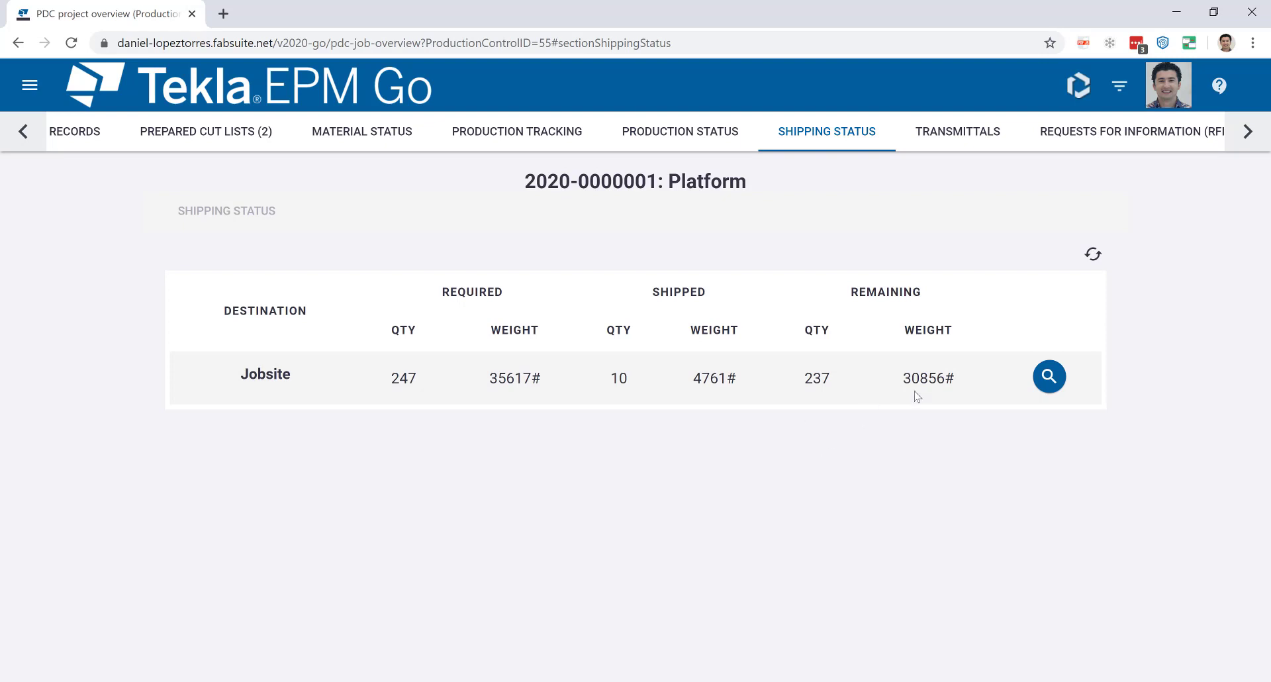
{"action": "left_click", "coordinate": [1048, 377]}
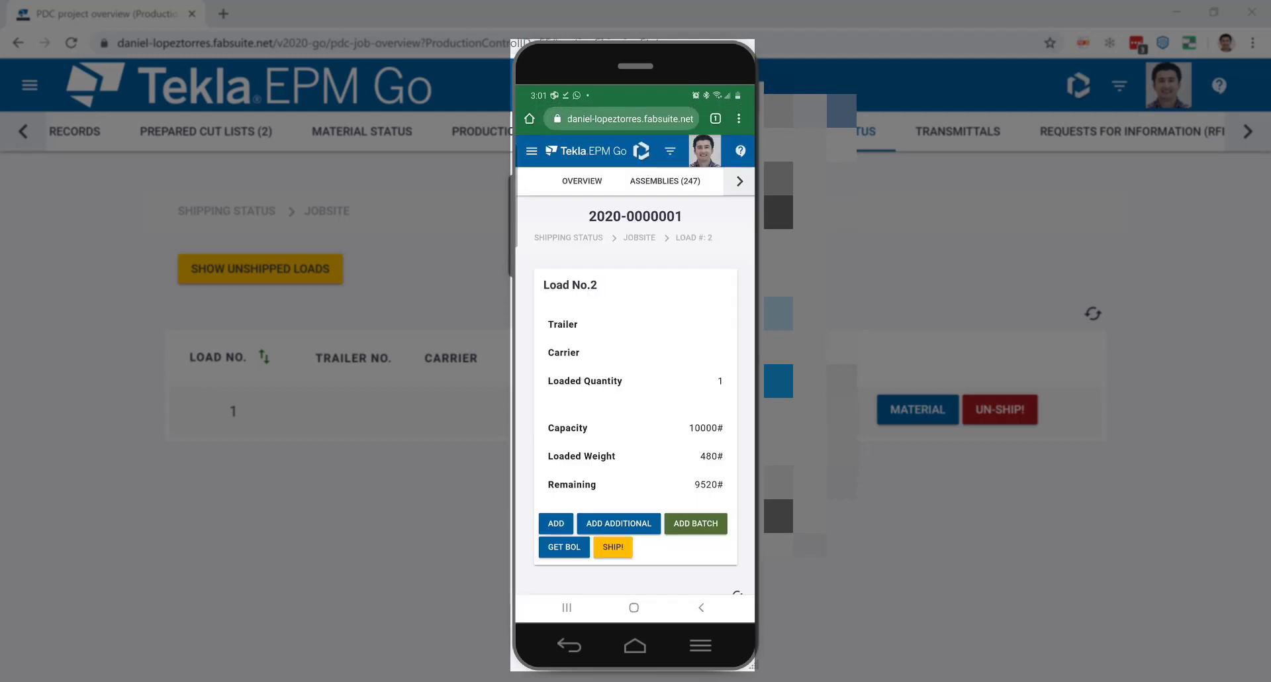
Inspect the B4 piece's details on Load No. 2, then return to the Jobsite loads list.
{"action": "left_click", "coordinate": [636, 477]}
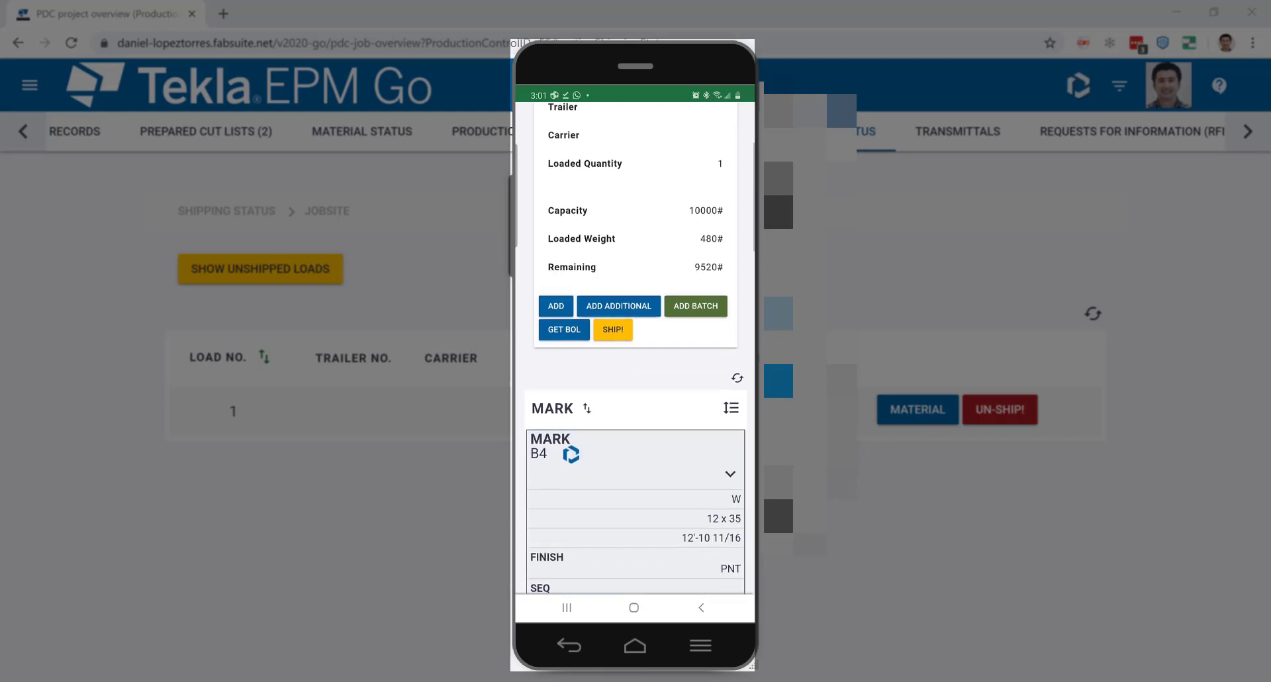
{"action": "scroll", "coordinate": [636, 397], "scroll_direction": "down", "scroll_amount": 3}
{"action": "scroll", "coordinate": [636, 371], "scroll_direction": "up", "scroll_amount": 6}
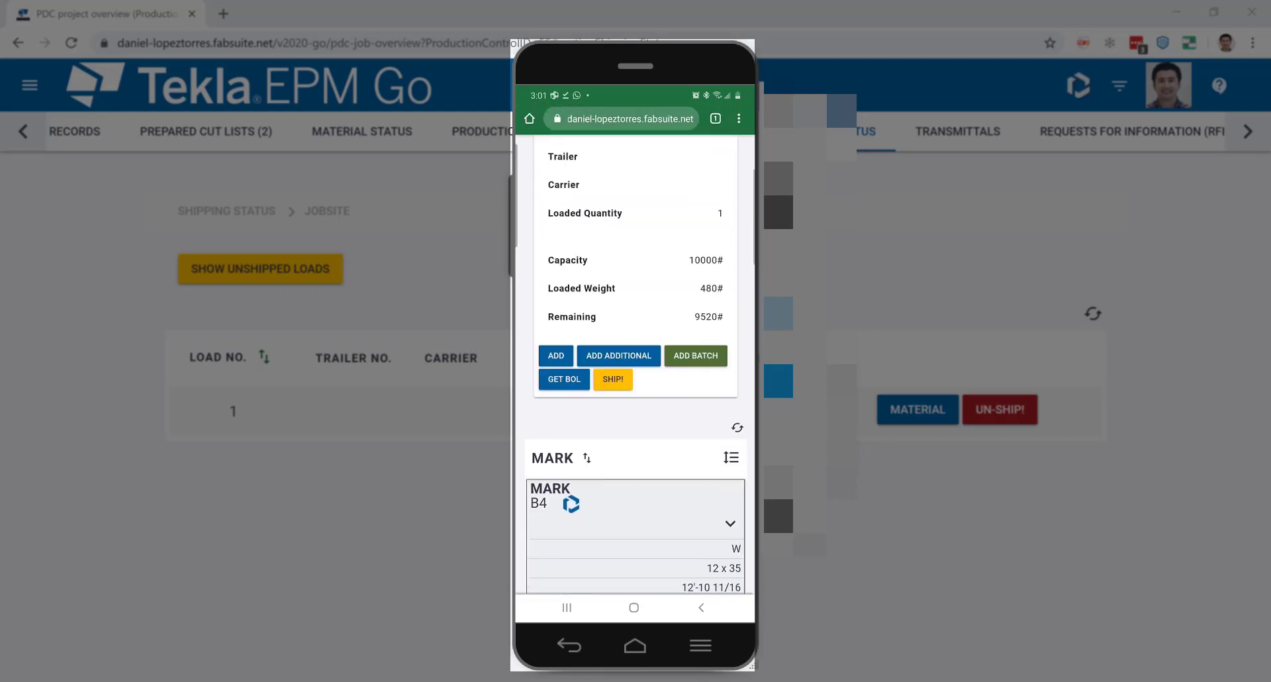
{"action": "left_click", "coordinate": [640, 237]}
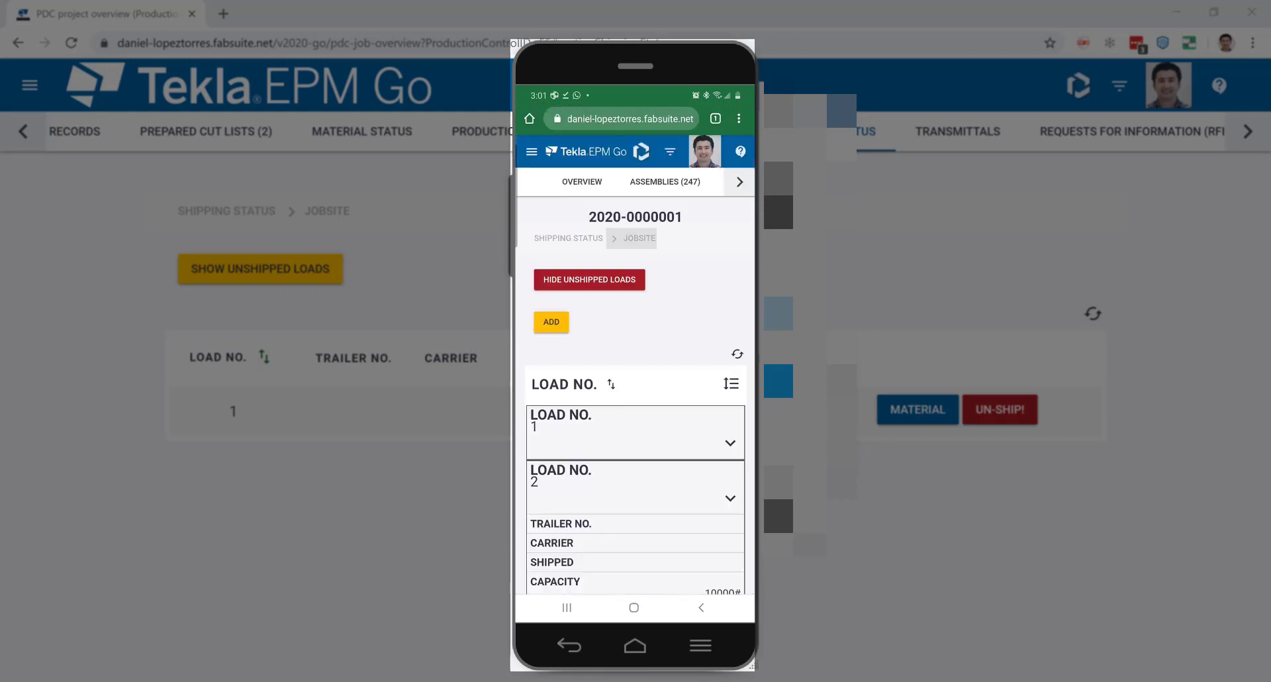
Generate a Shipping Ticket with Weights bill of lading, including notes, for Load No. 1.
{"action": "left_click", "coordinate": [730, 442]}
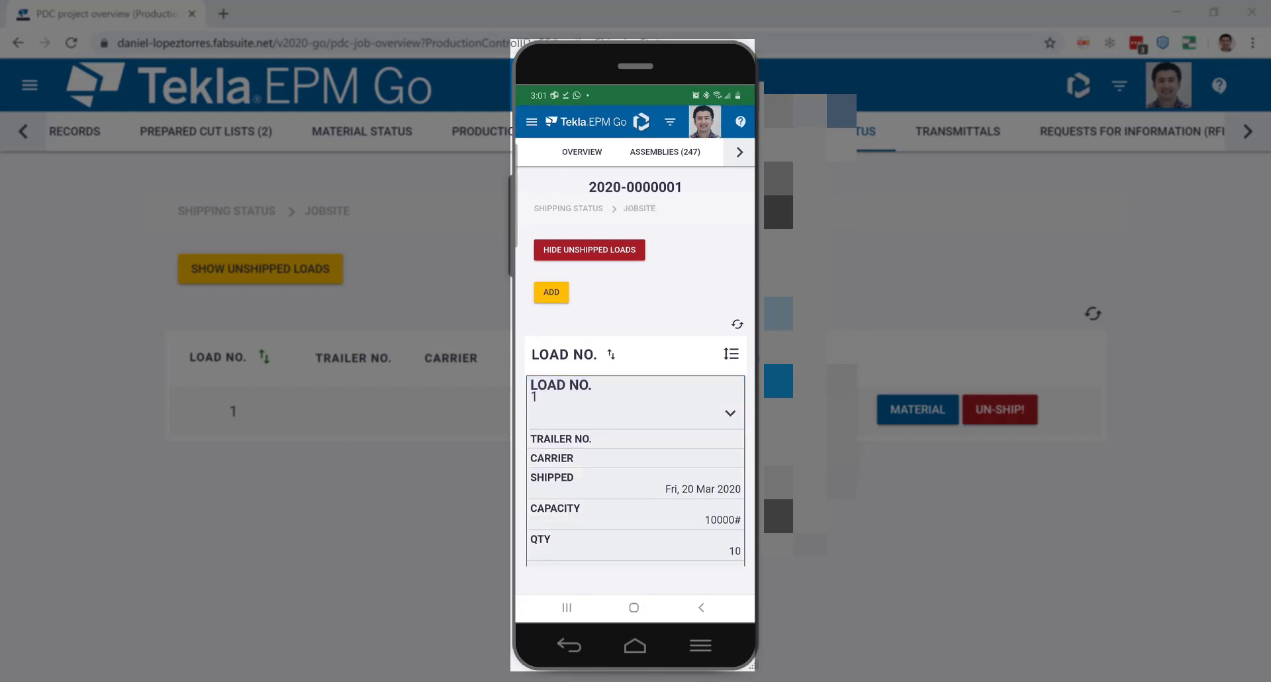
{"action": "scroll", "coordinate": [636, 398], "scroll_direction": "down", "scroll_amount": 4}
{"action": "left_click", "coordinate": [653, 329]}
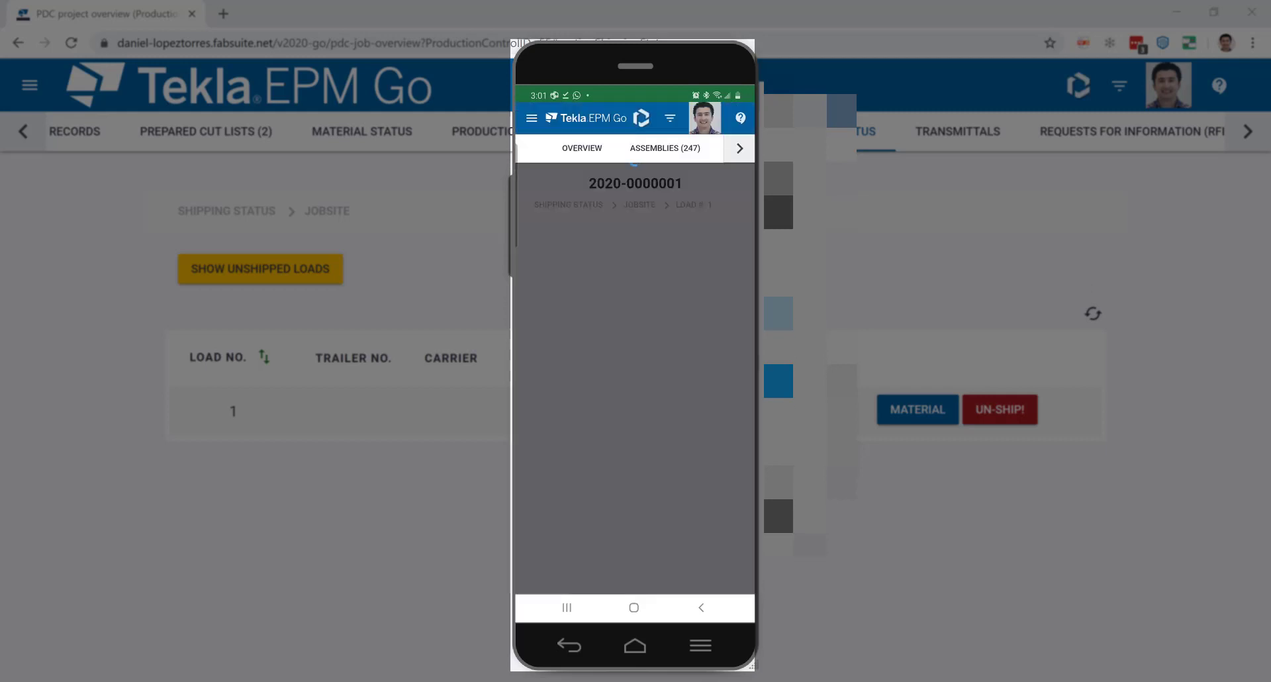
{"action": "left_click", "coordinate": [558, 489]}
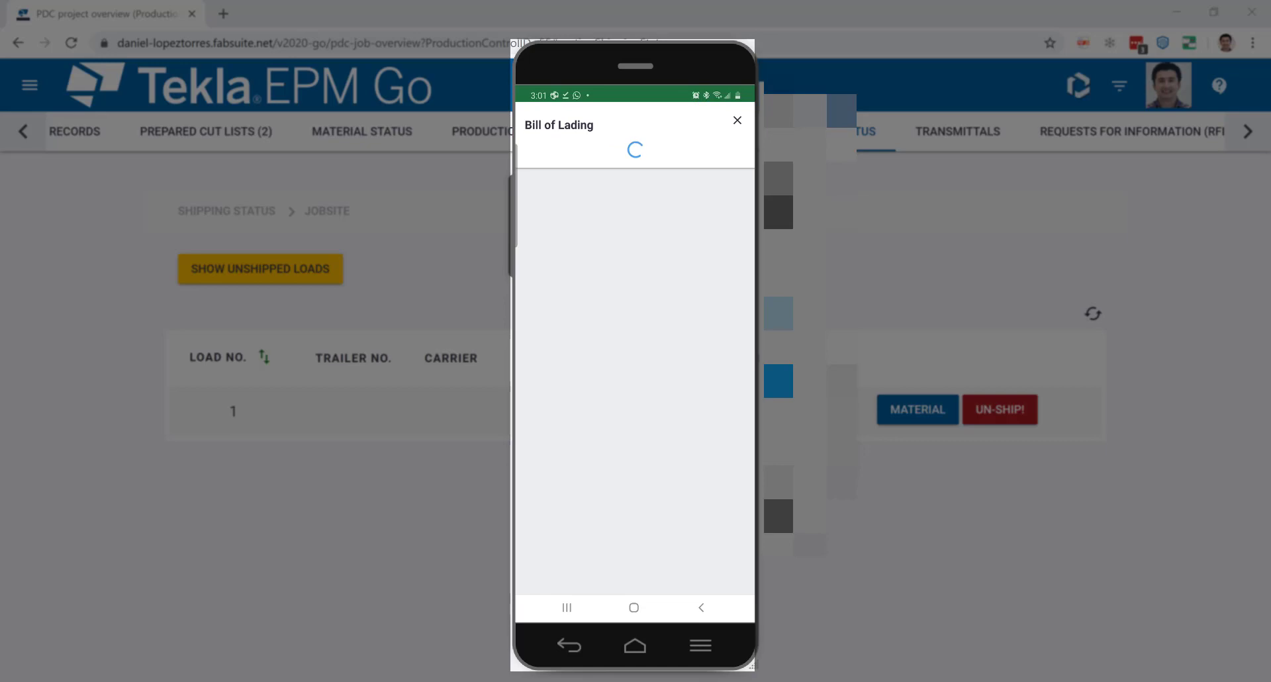
{"action": "left_click", "coordinate": [627, 250]}
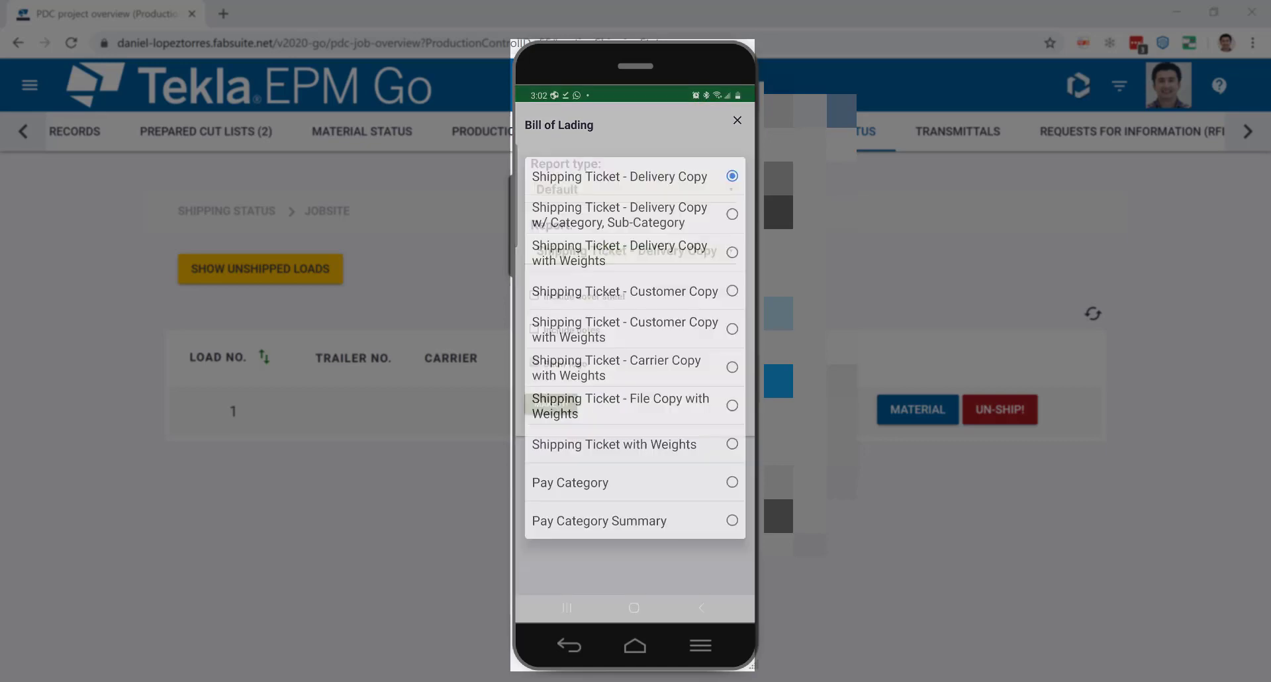
{"action": "left_click", "coordinate": [618, 443]}
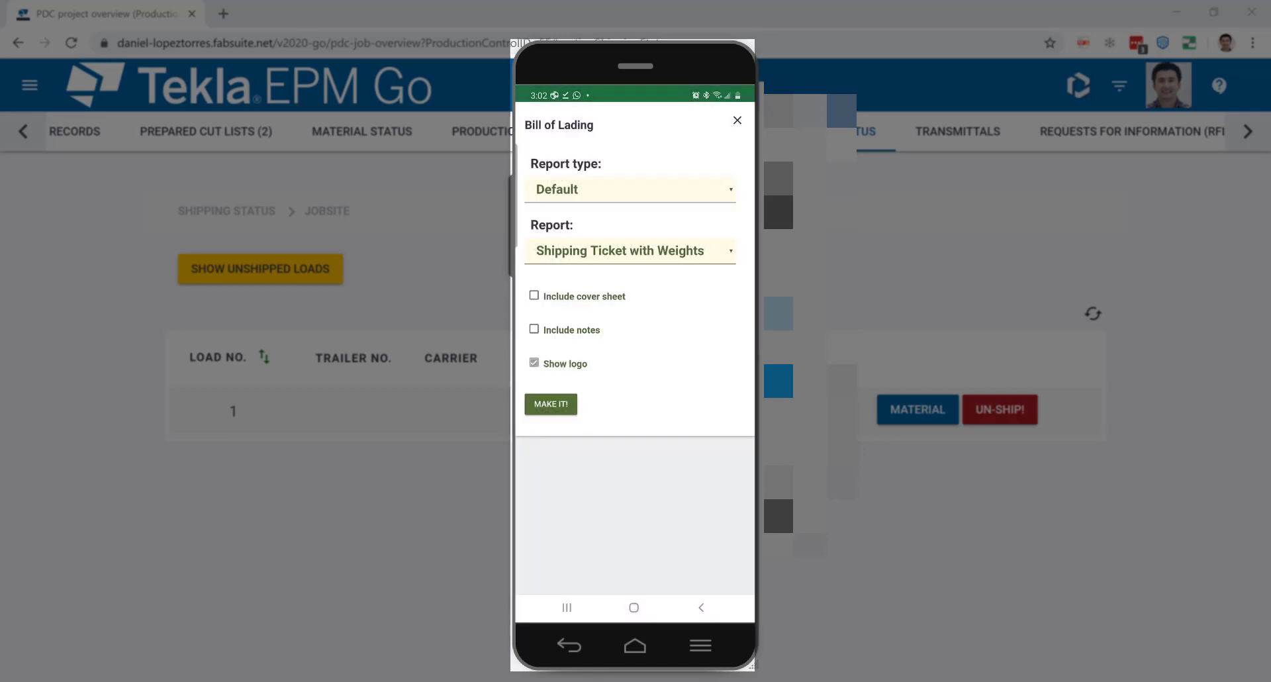
{"action": "left_click", "coordinate": [533, 328]}
{"action": "left_click", "coordinate": [551, 404]}
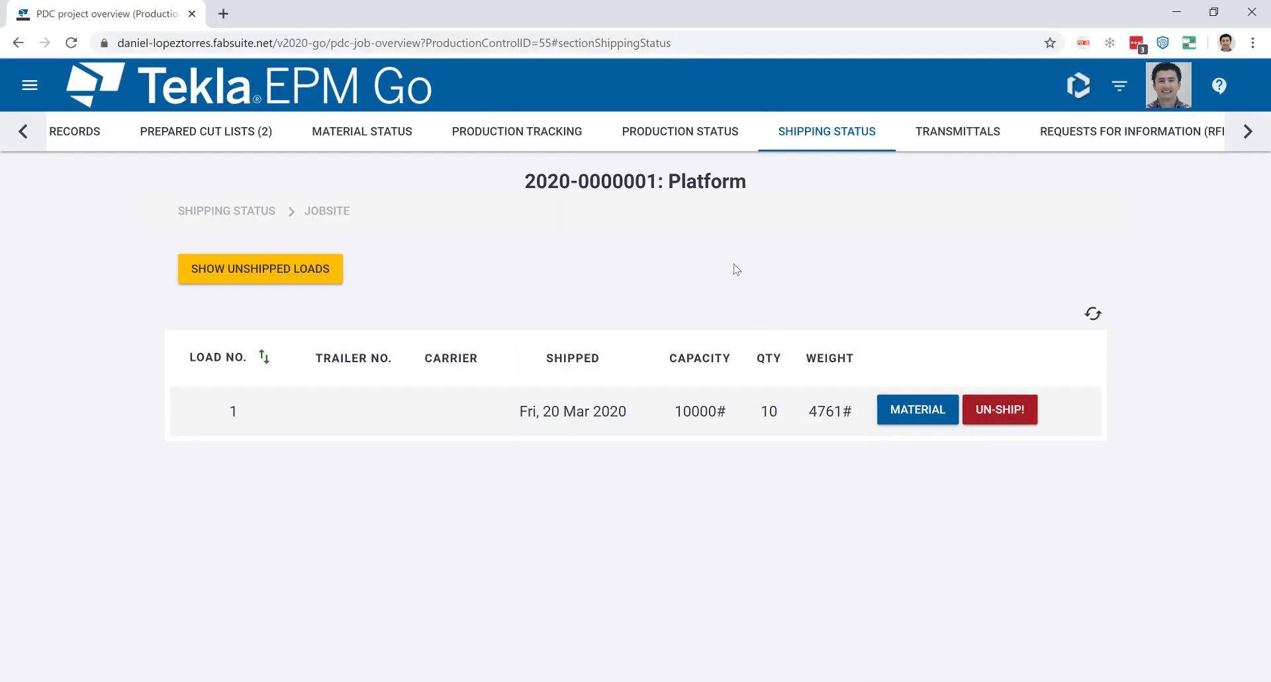
Leave the Layout/Weld list for the Production Tracking station summary, showing Cut/Saw 729 of 1059.
{"action": "left_click", "coordinate": [569, 146]}
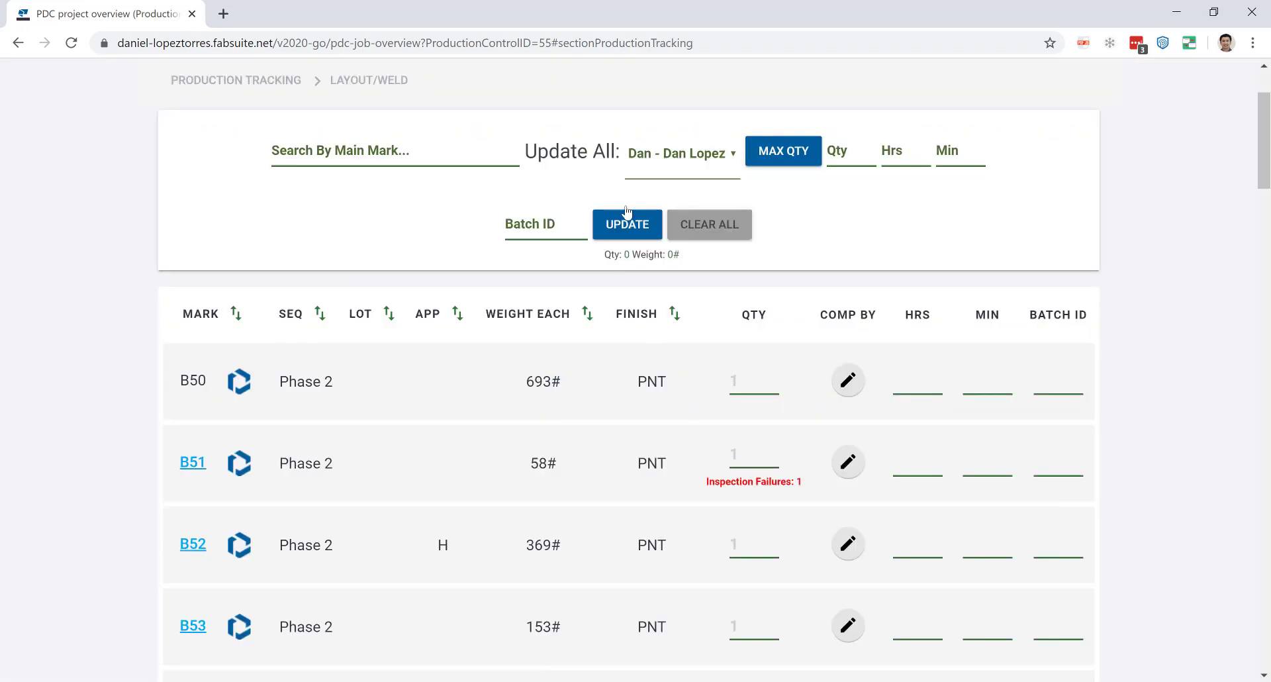
{"action": "scroll", "coordinate": [333, 234], "scroll_direction": "up", "scroll_amount": 2}
{"action": "left_click", "coordinate": [238, 210]}
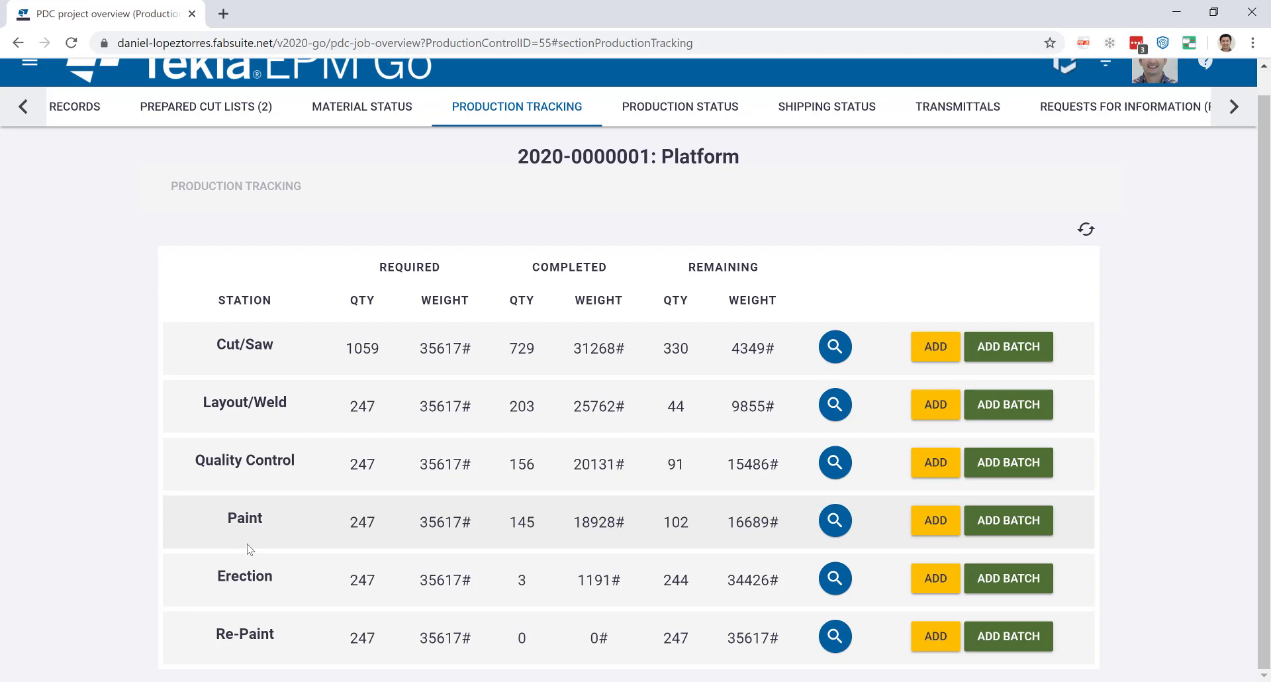
{"action": "scroll", "coordinate": [165, 457], "scroll_direction": "up", "scroll_amount": 1}
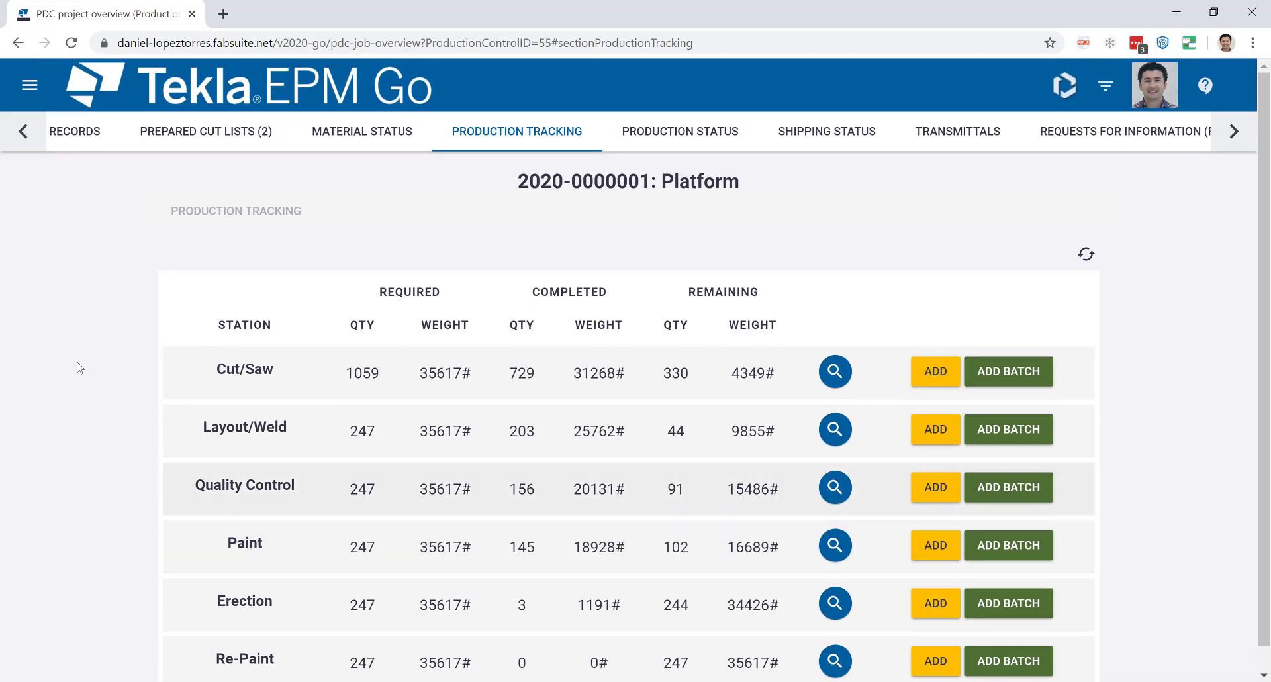
{"action": "left_click", "coordinate": [22, 130]}
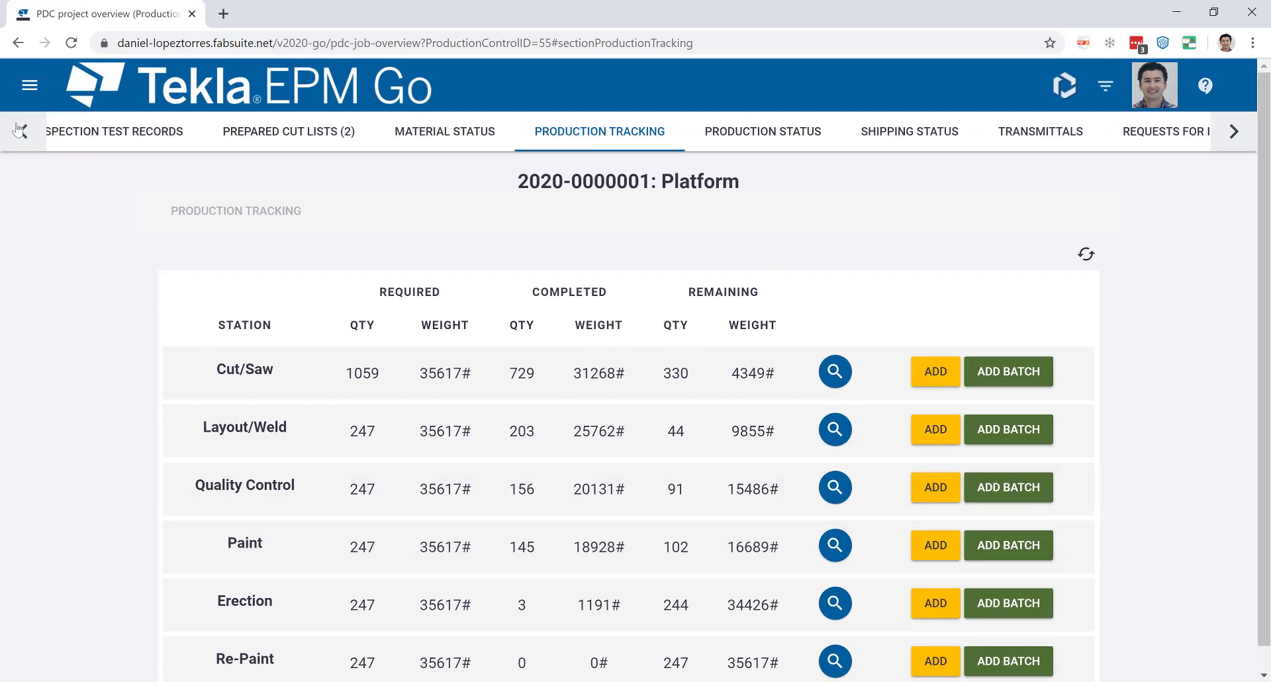
{"action": "left_click", "coordinate": [21, 131]}
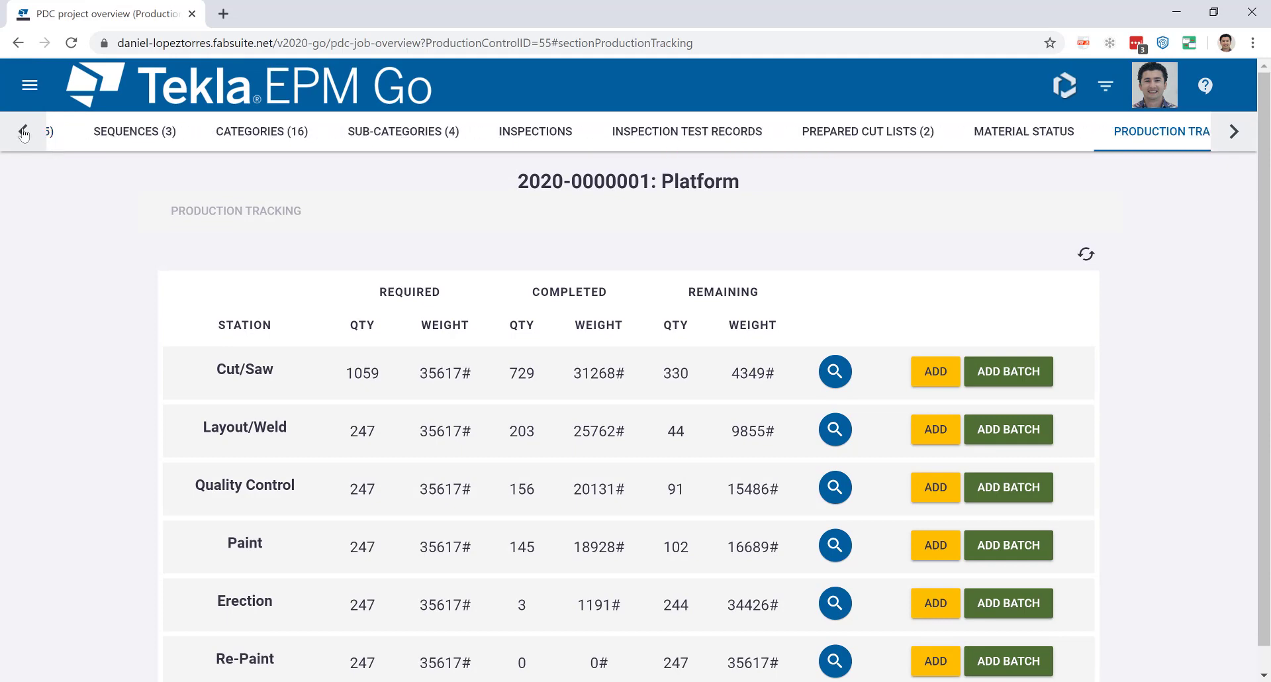
Scroll the section bar back to OVERVIEW and show the Platform job's section cards.
{"action": "left_click", "coordinate": [23, 134]}
{"action": "left_click", "coordinate": [24, 136]}
{"action": "left_click", "coordinate": [83, 132]}
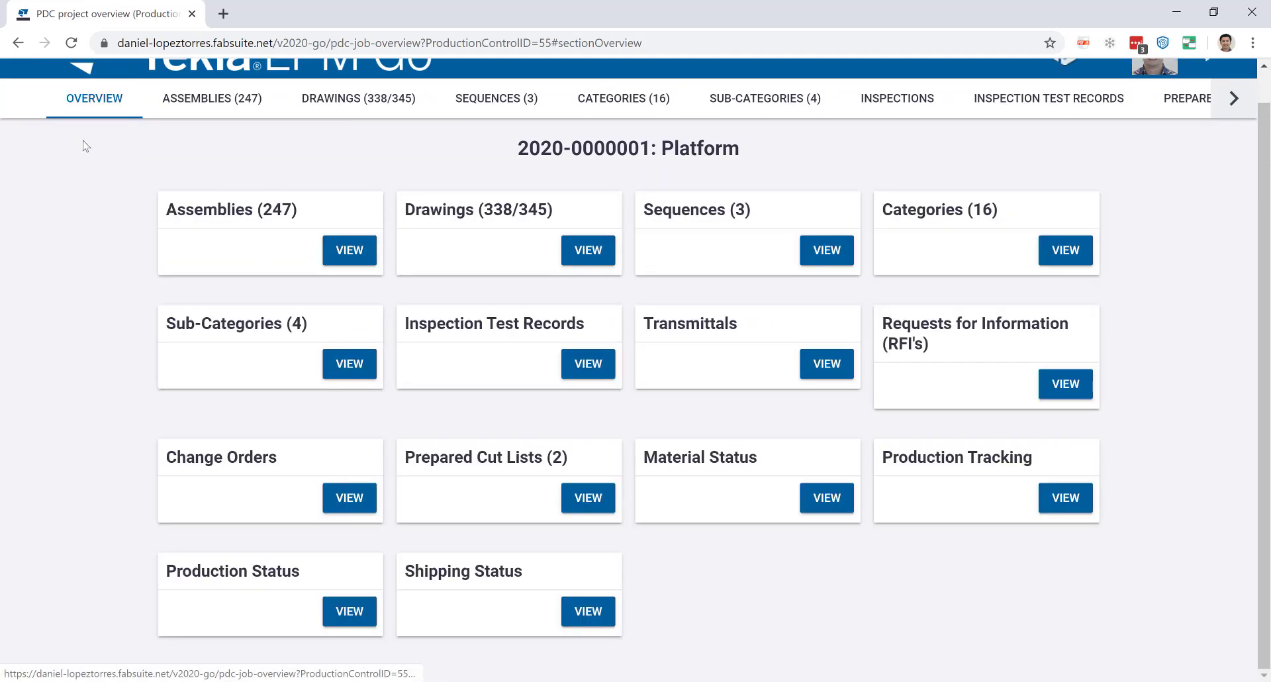